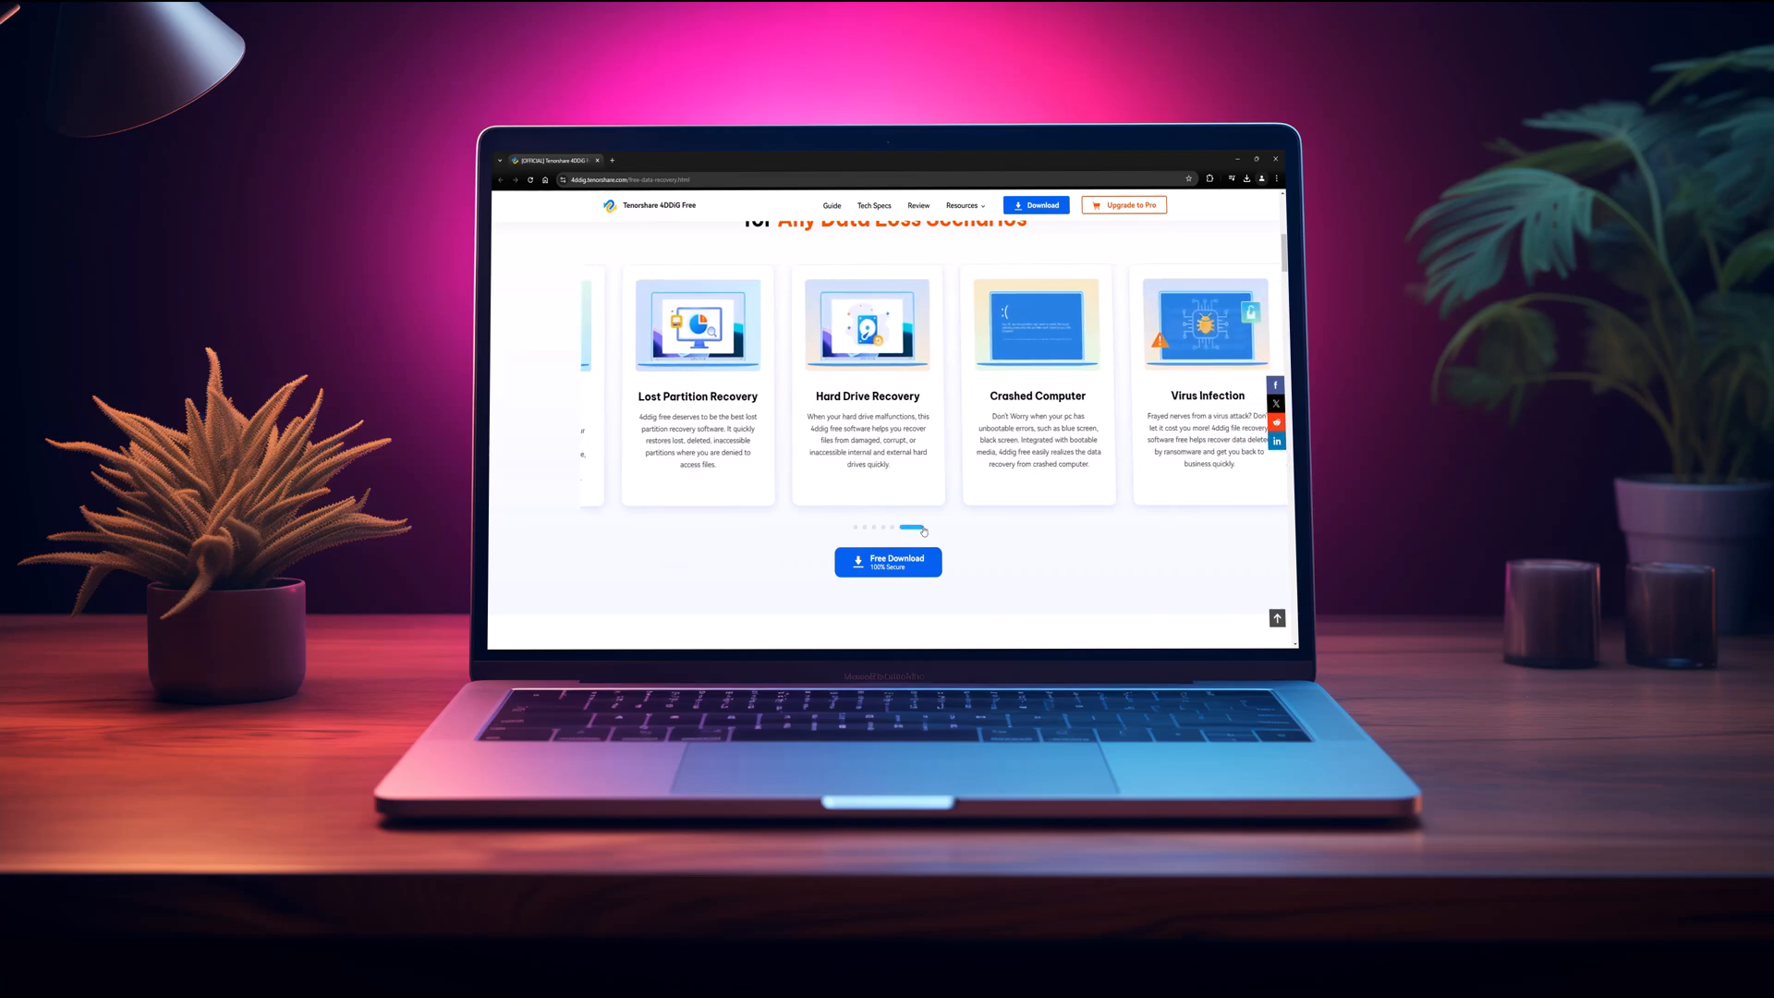
scroll(923, 533, down, 3)
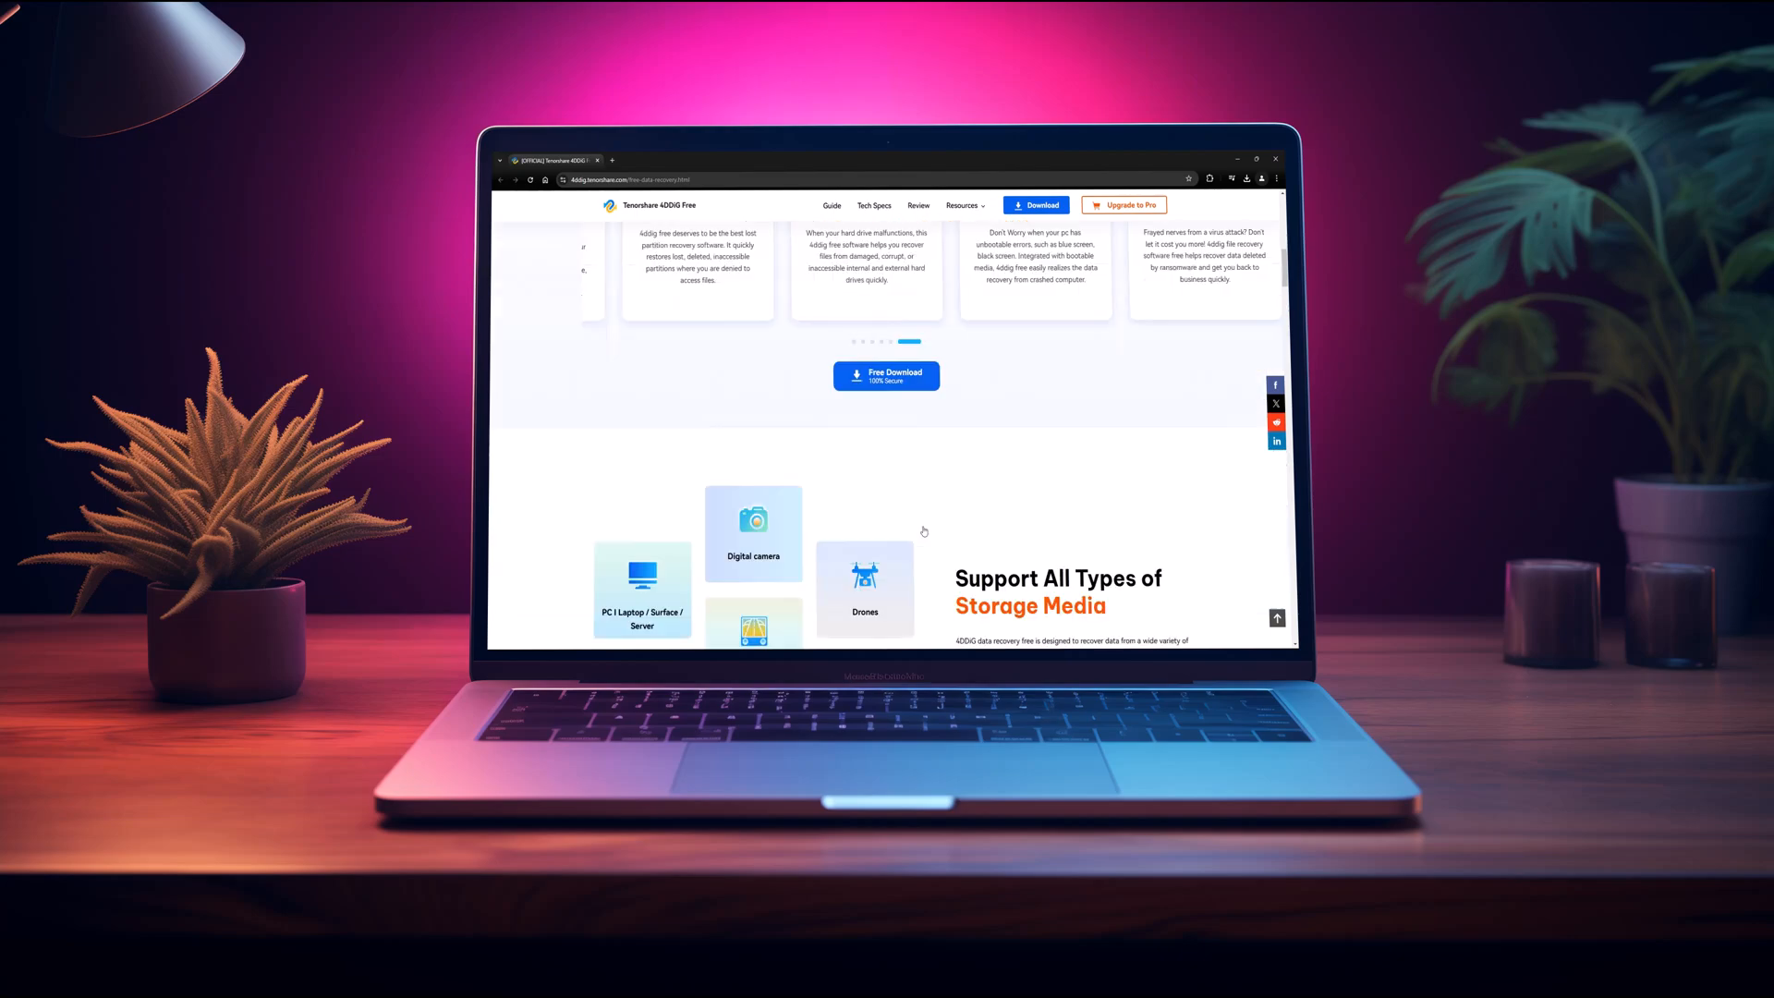
scroll(924, 529, down, 2)
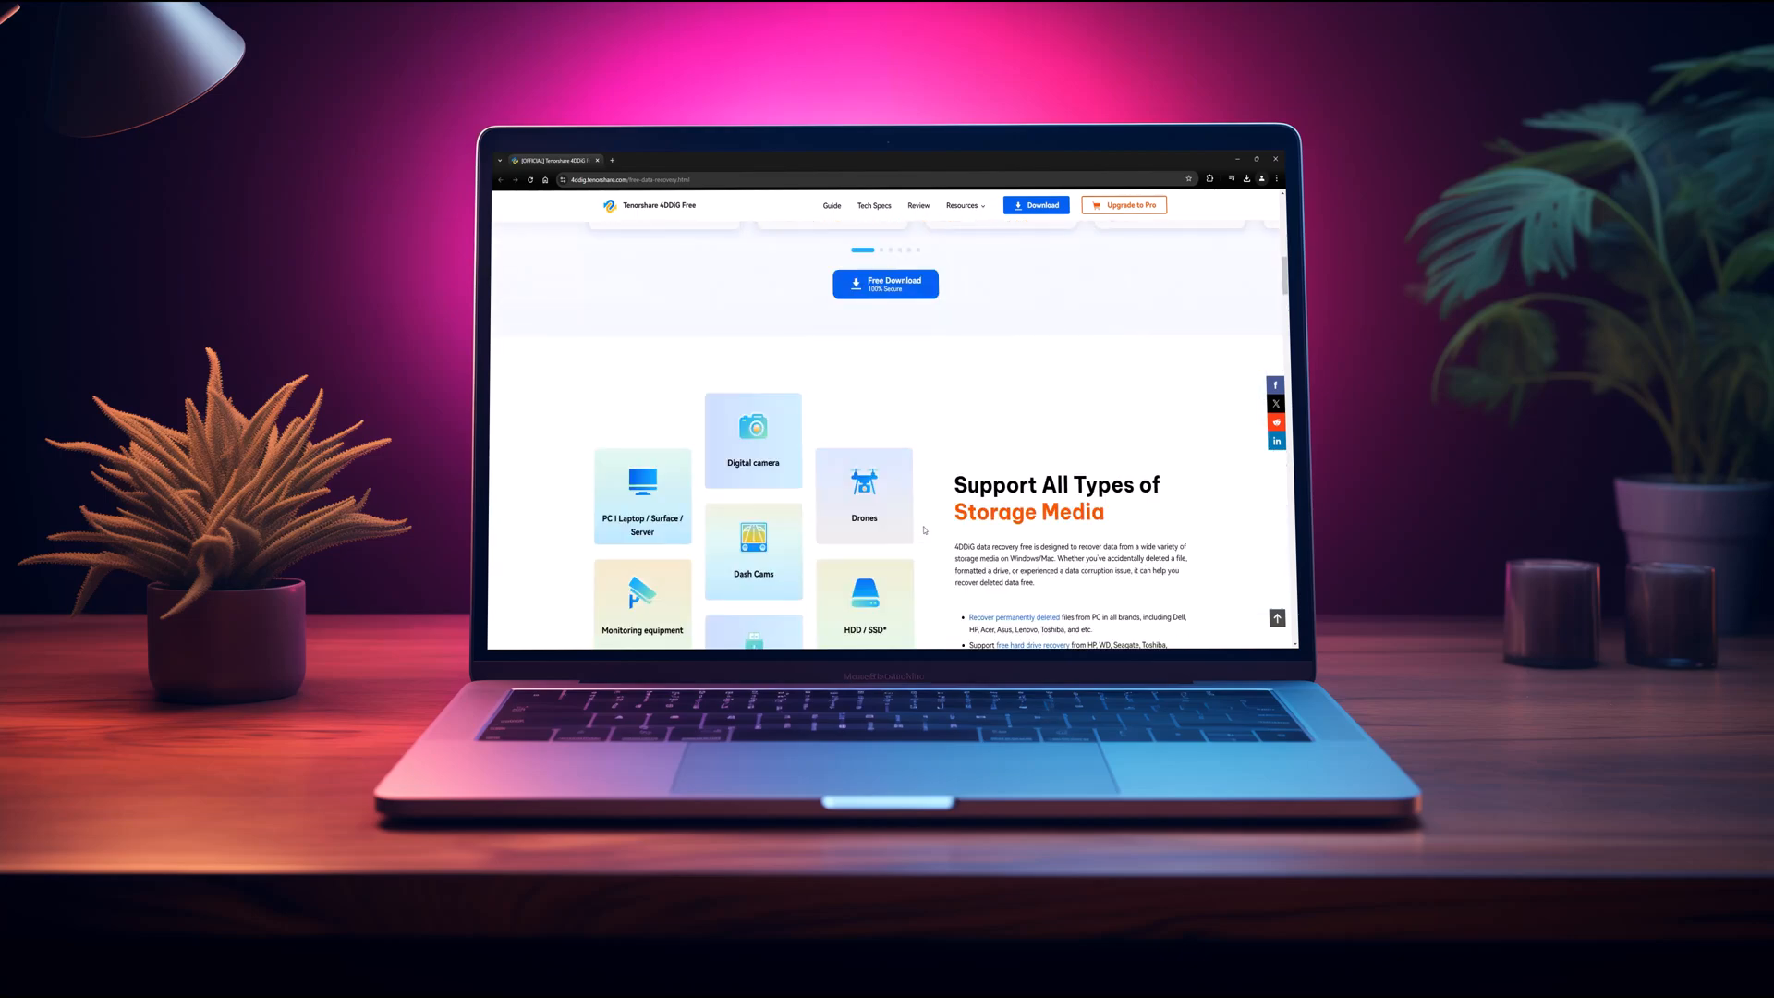
scroll(923, 530, down, 2)
scroll(924, 530, down, 1)
scroll(923, 530, down, 2)
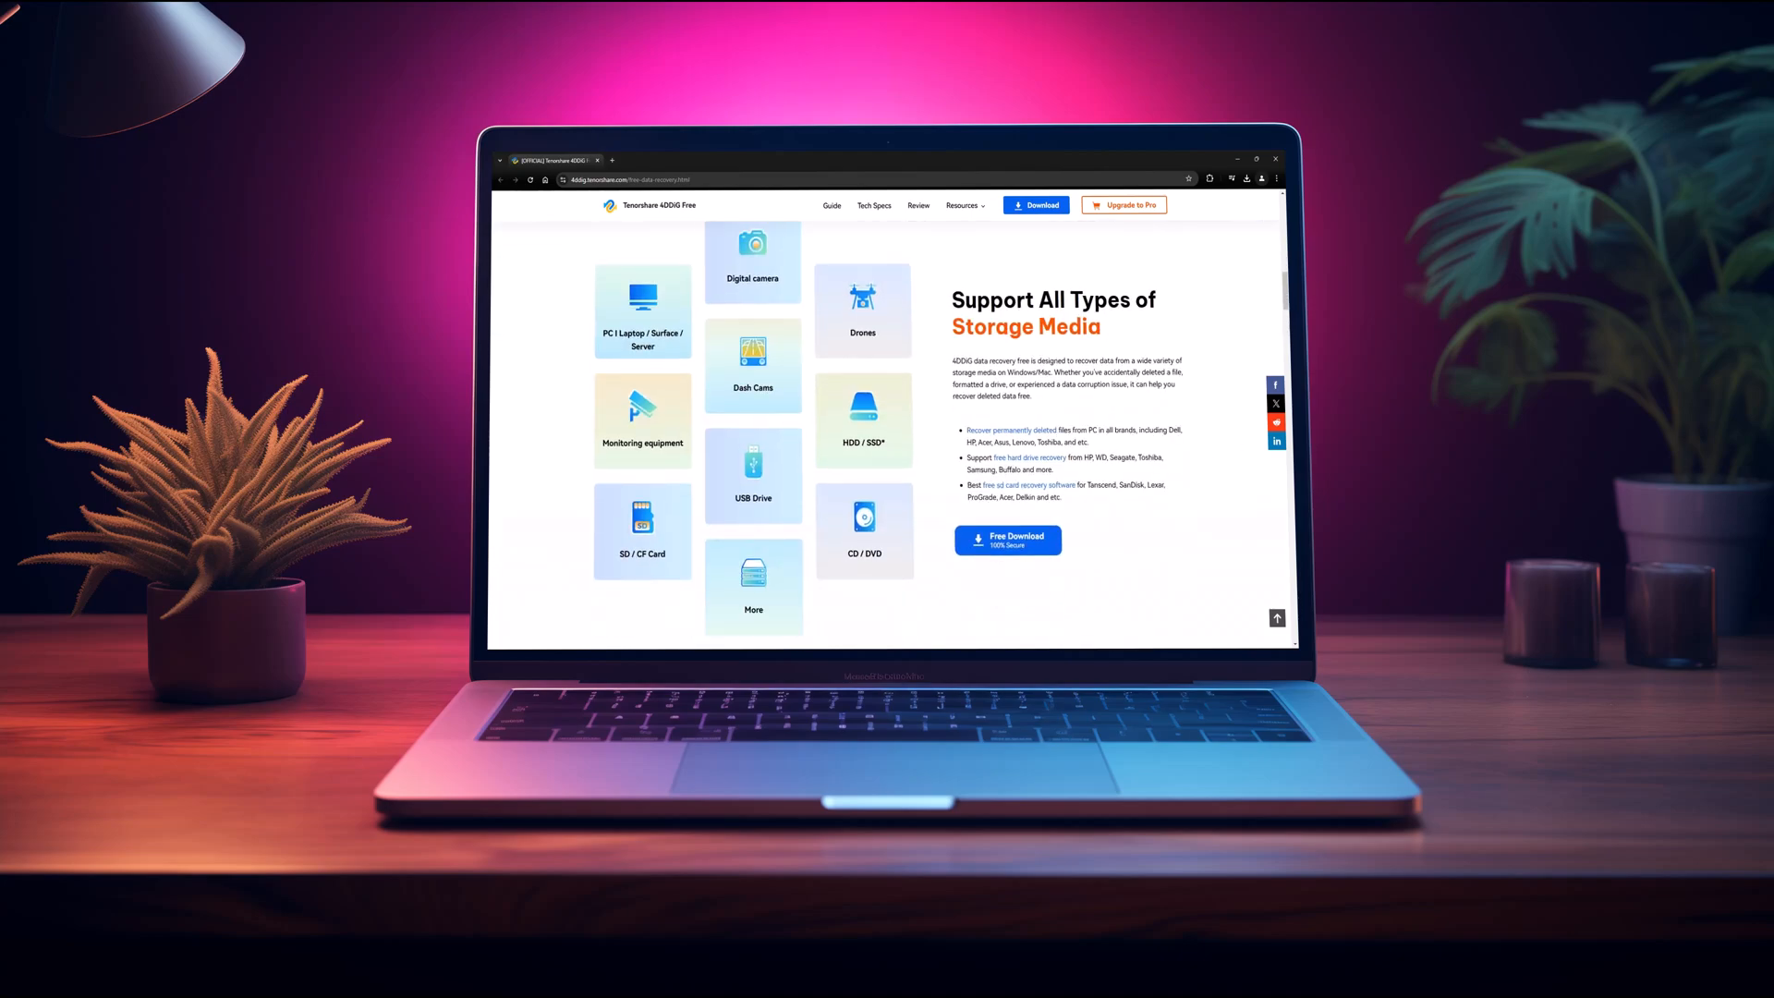
scroll(924, 529, down, 1)
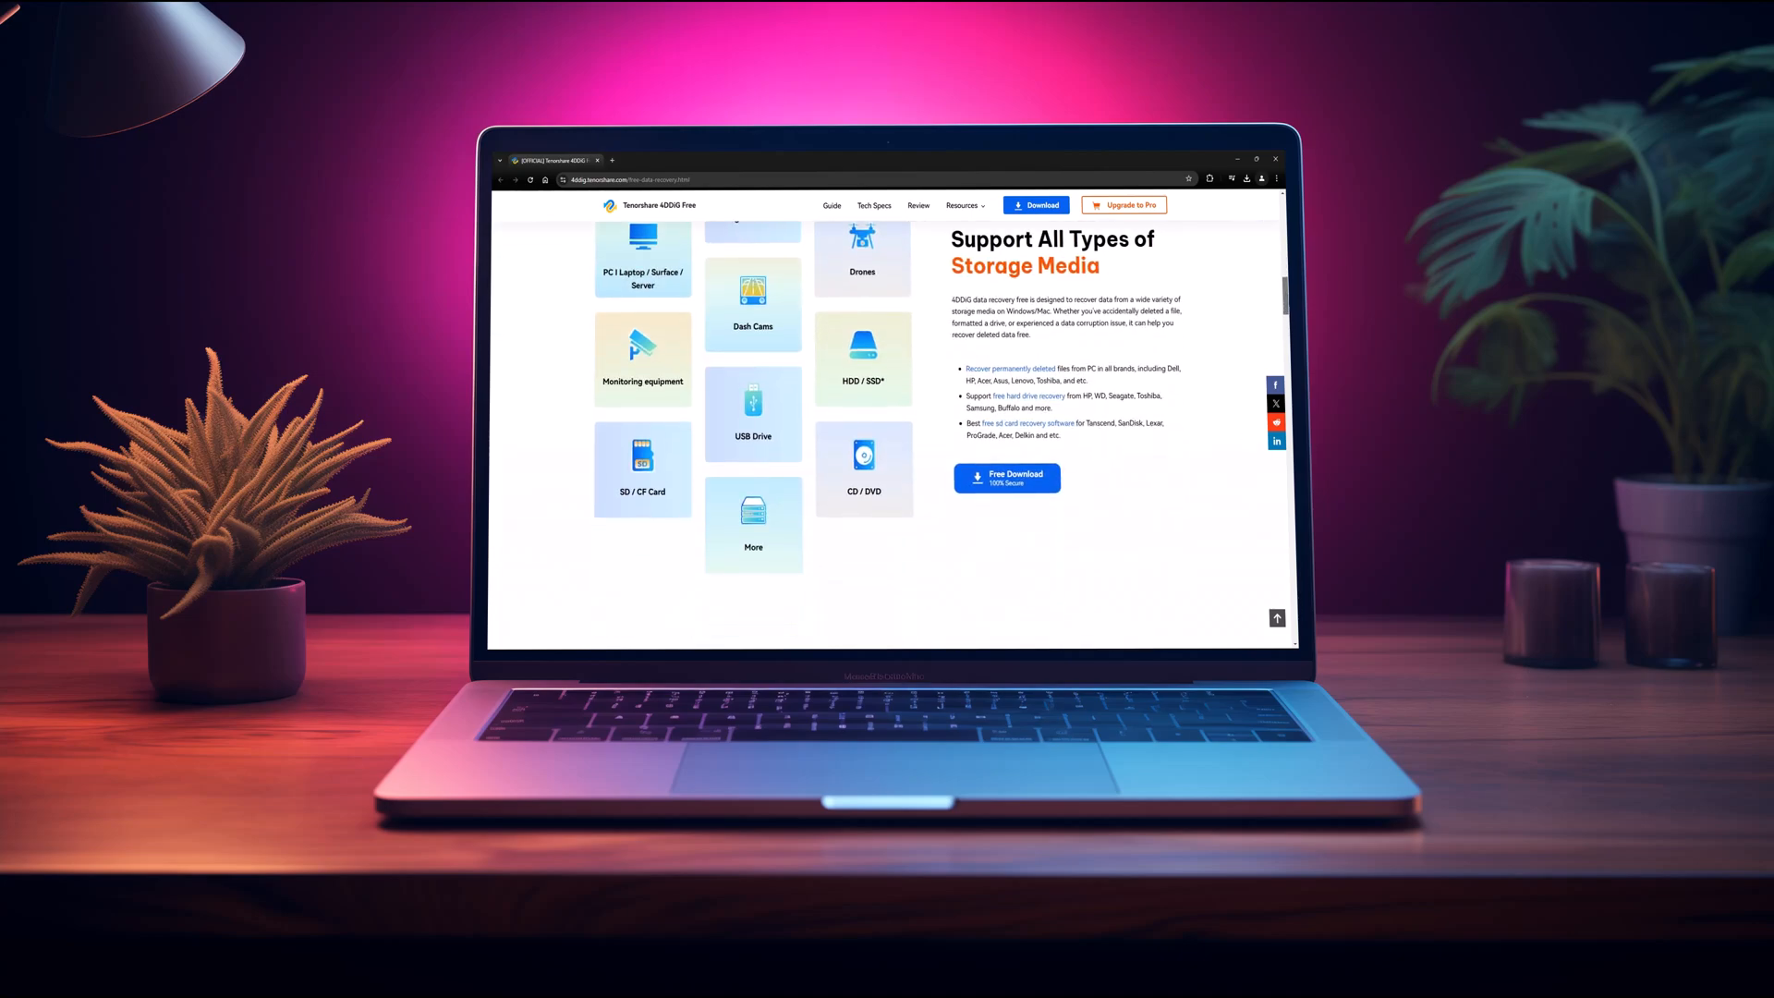
scroll(922, 530, down, 4)
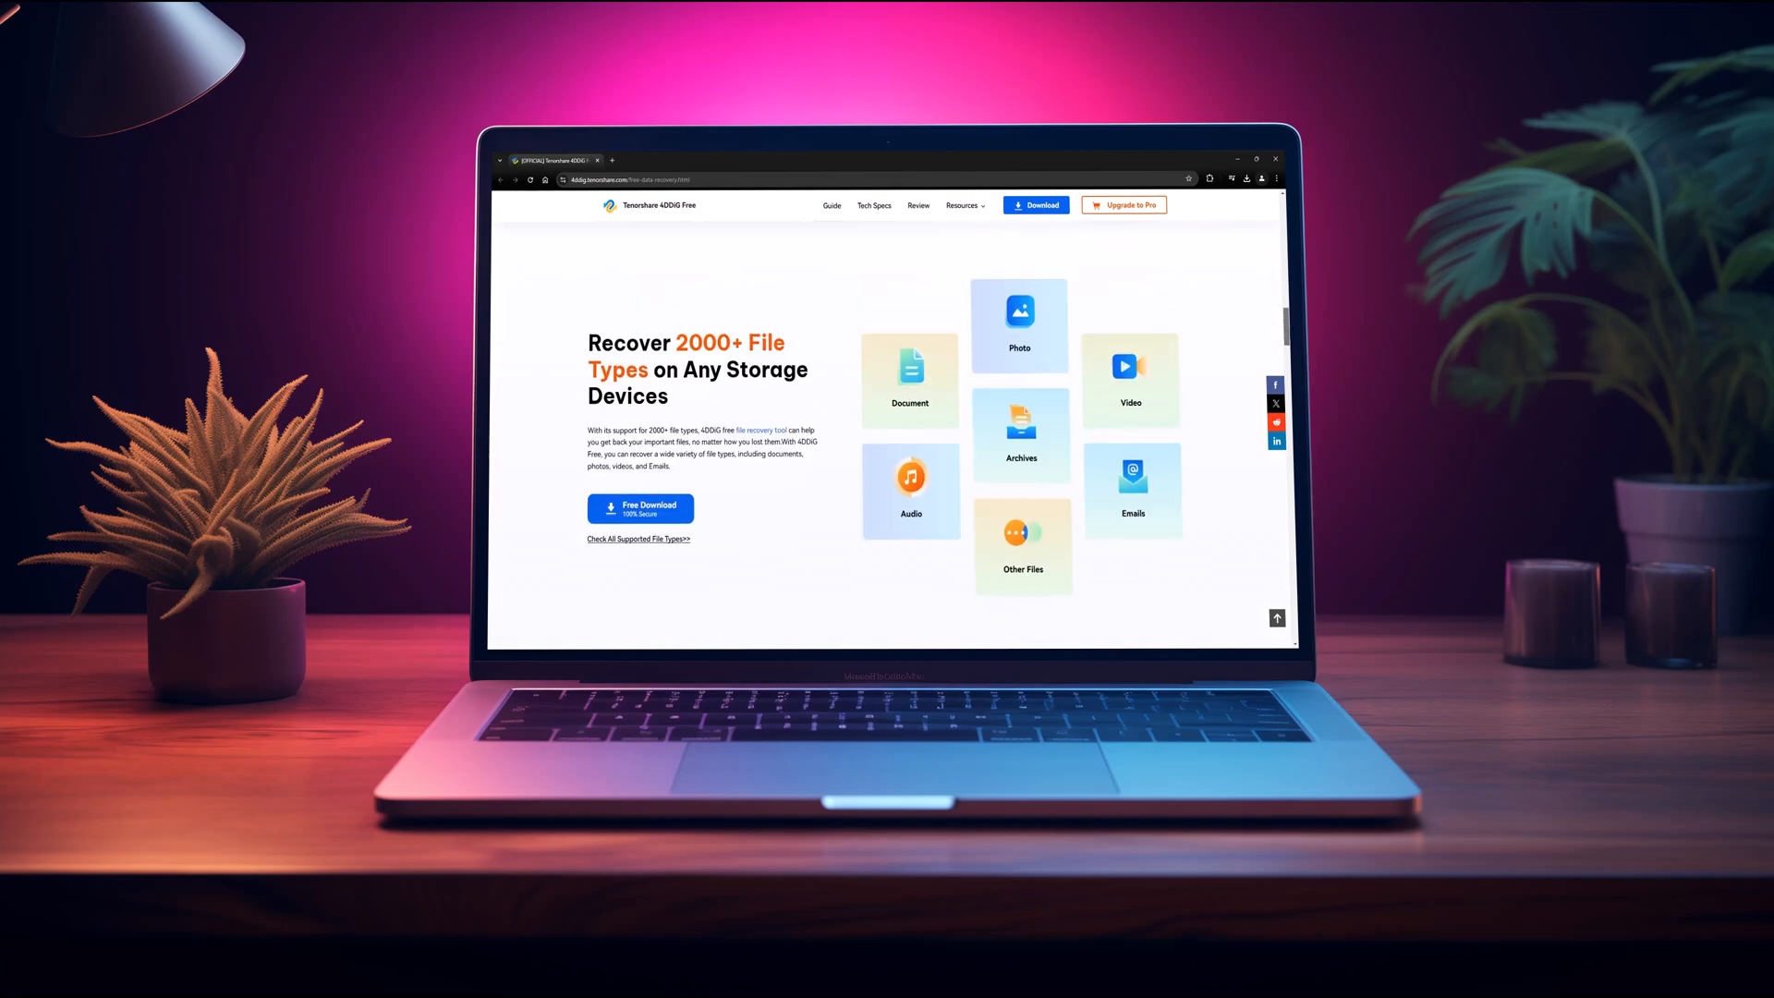
Step: Return to the top of the 4DDiG page and flip through the data loss scenario cards
key(Home)
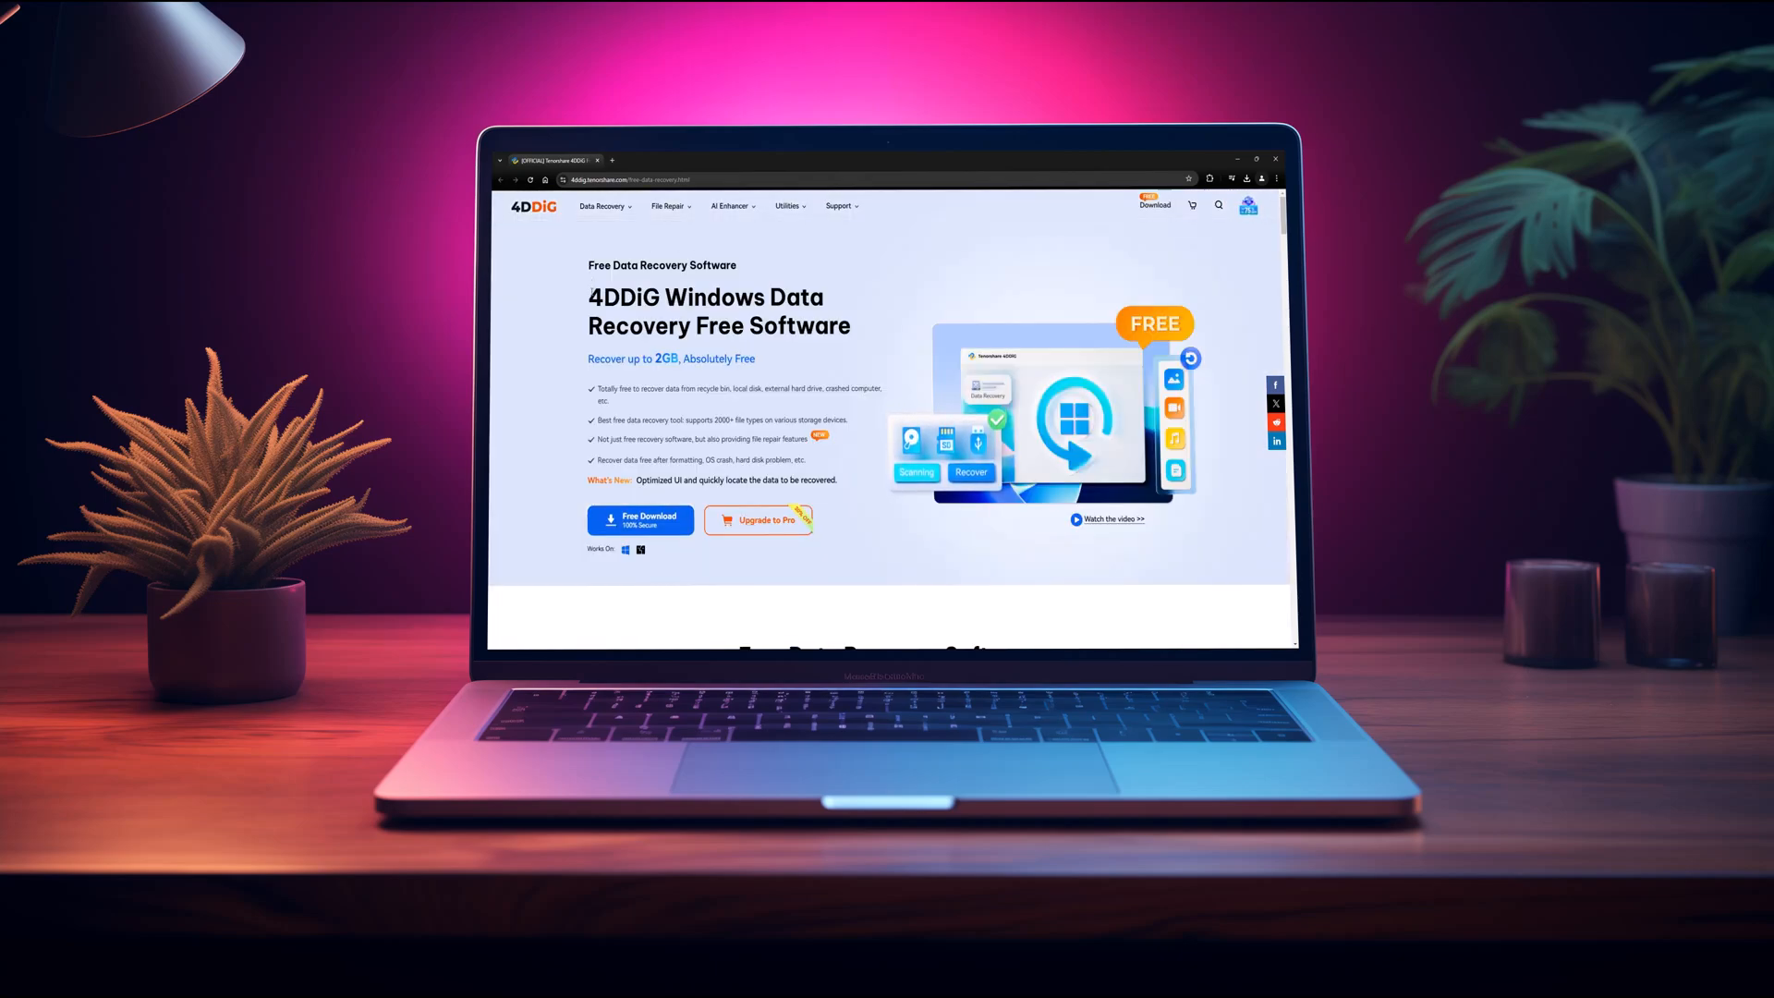
drag(589, 297, 839, 303)
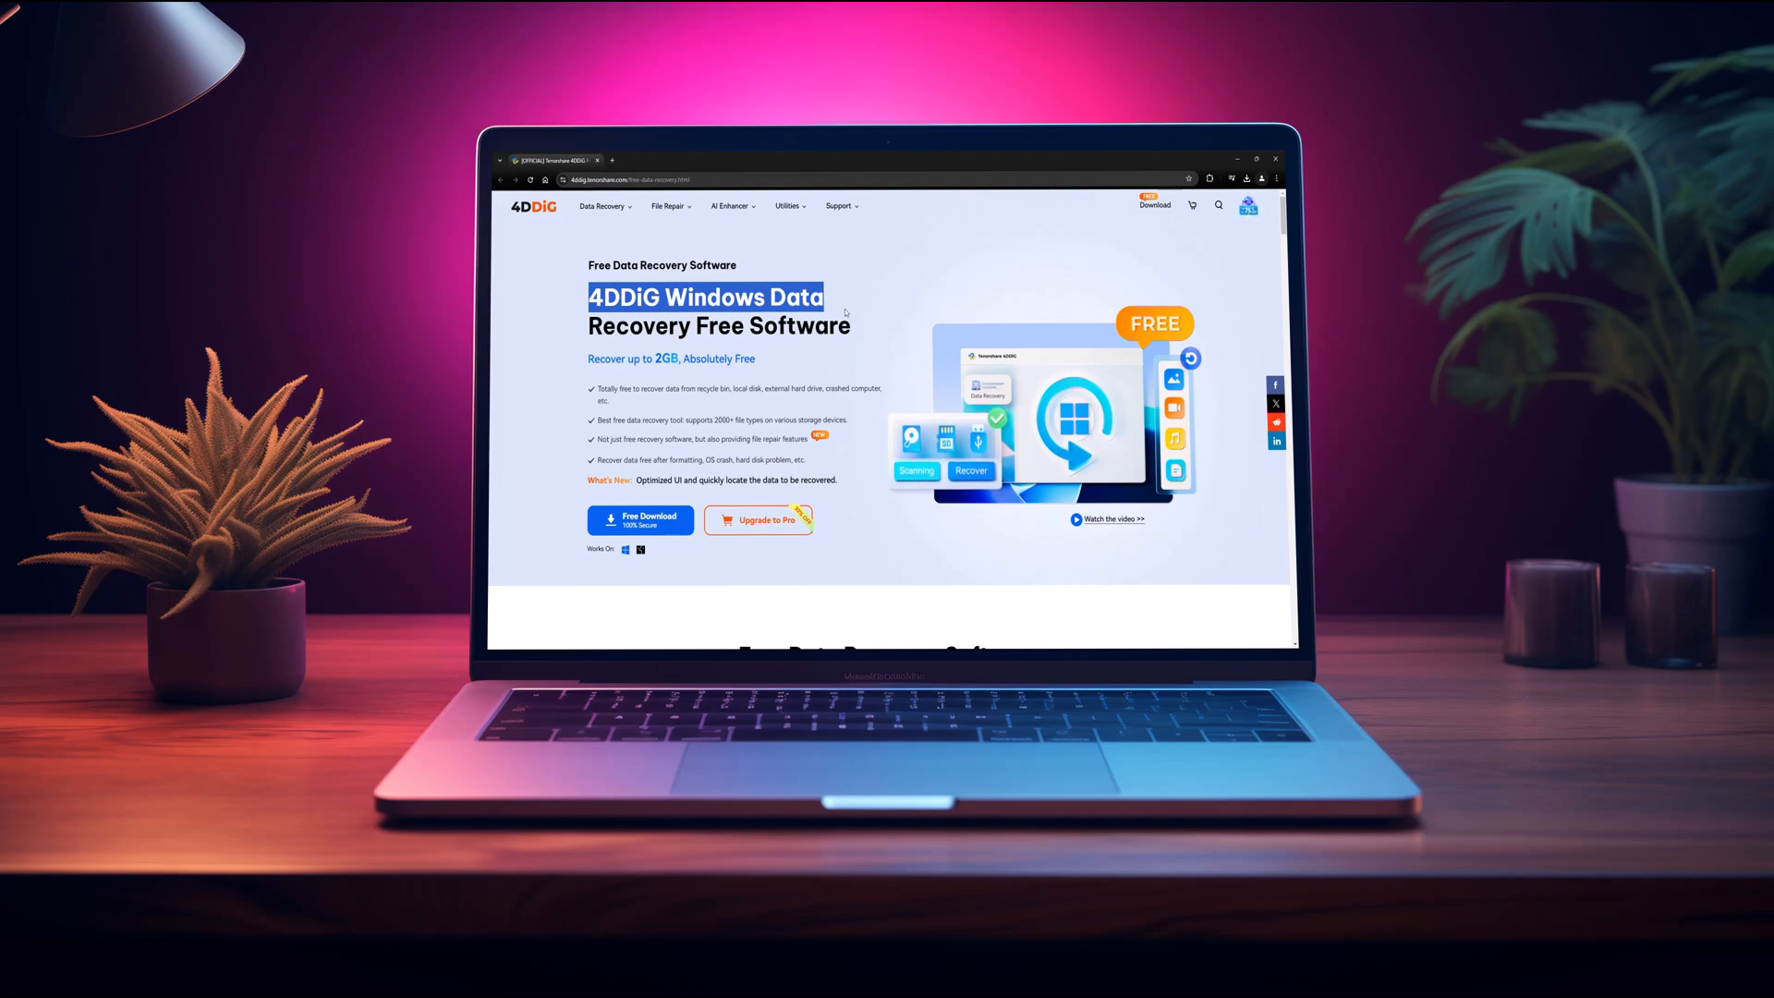
click(846, 312)
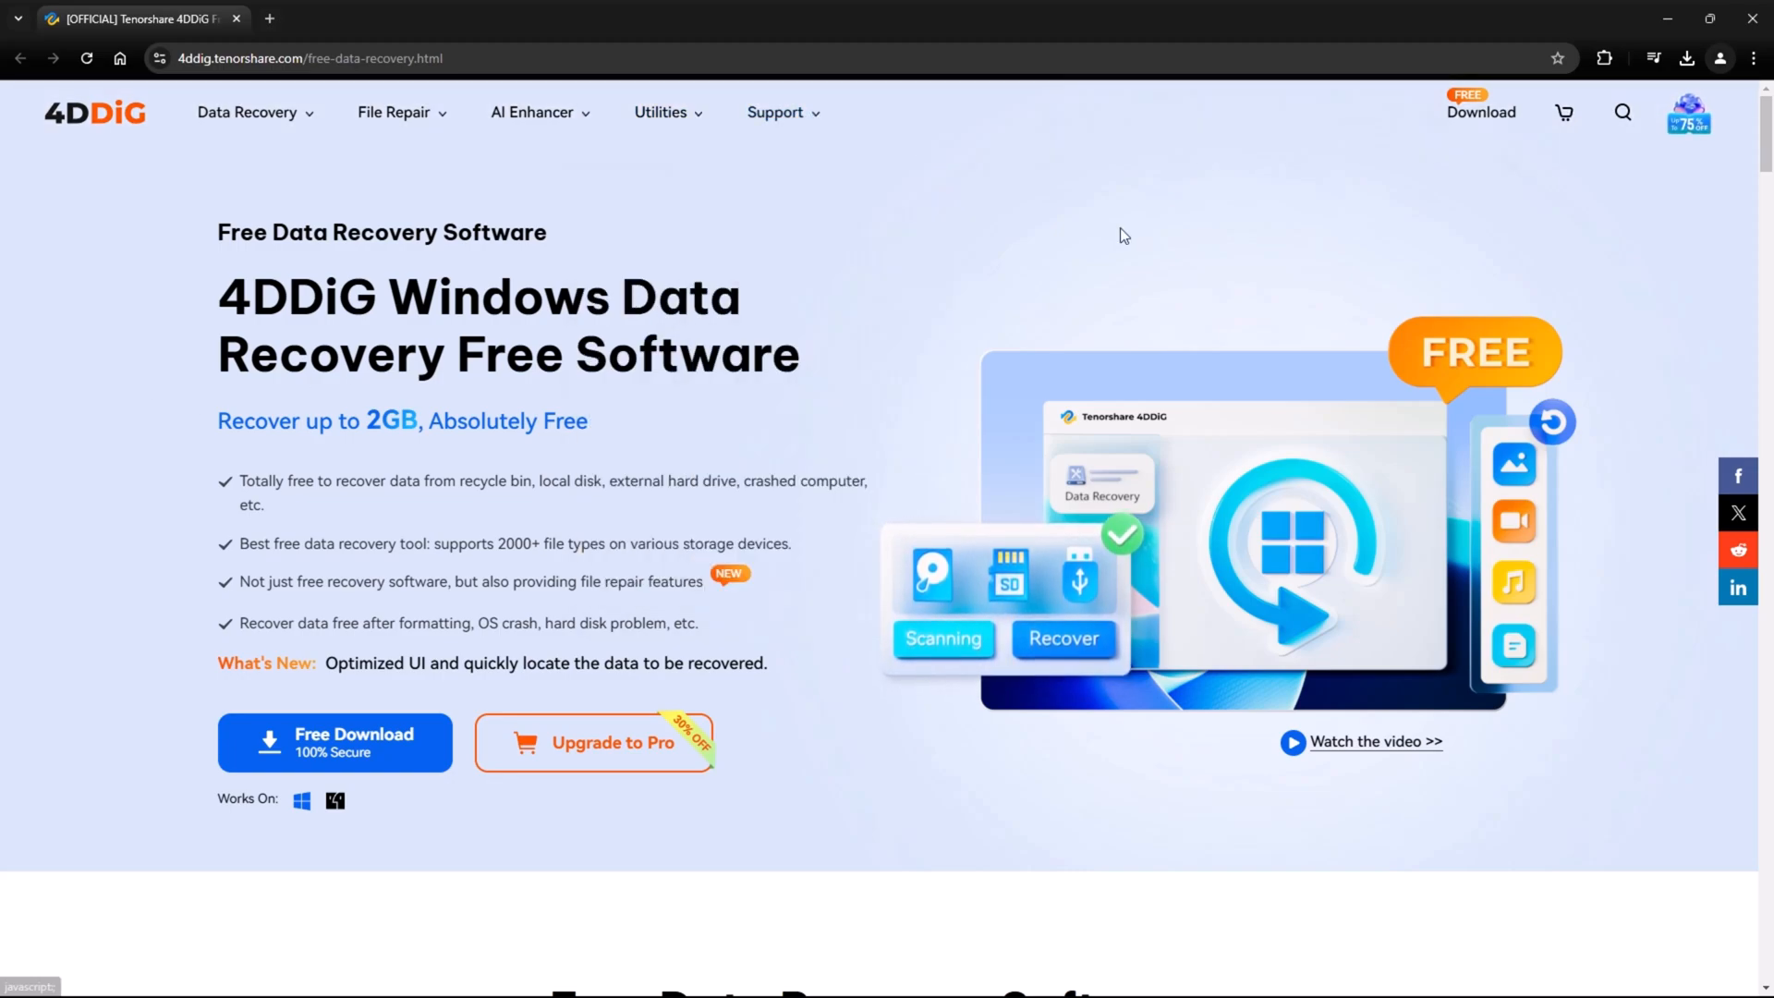
scroll(1062, 258, down, 3)
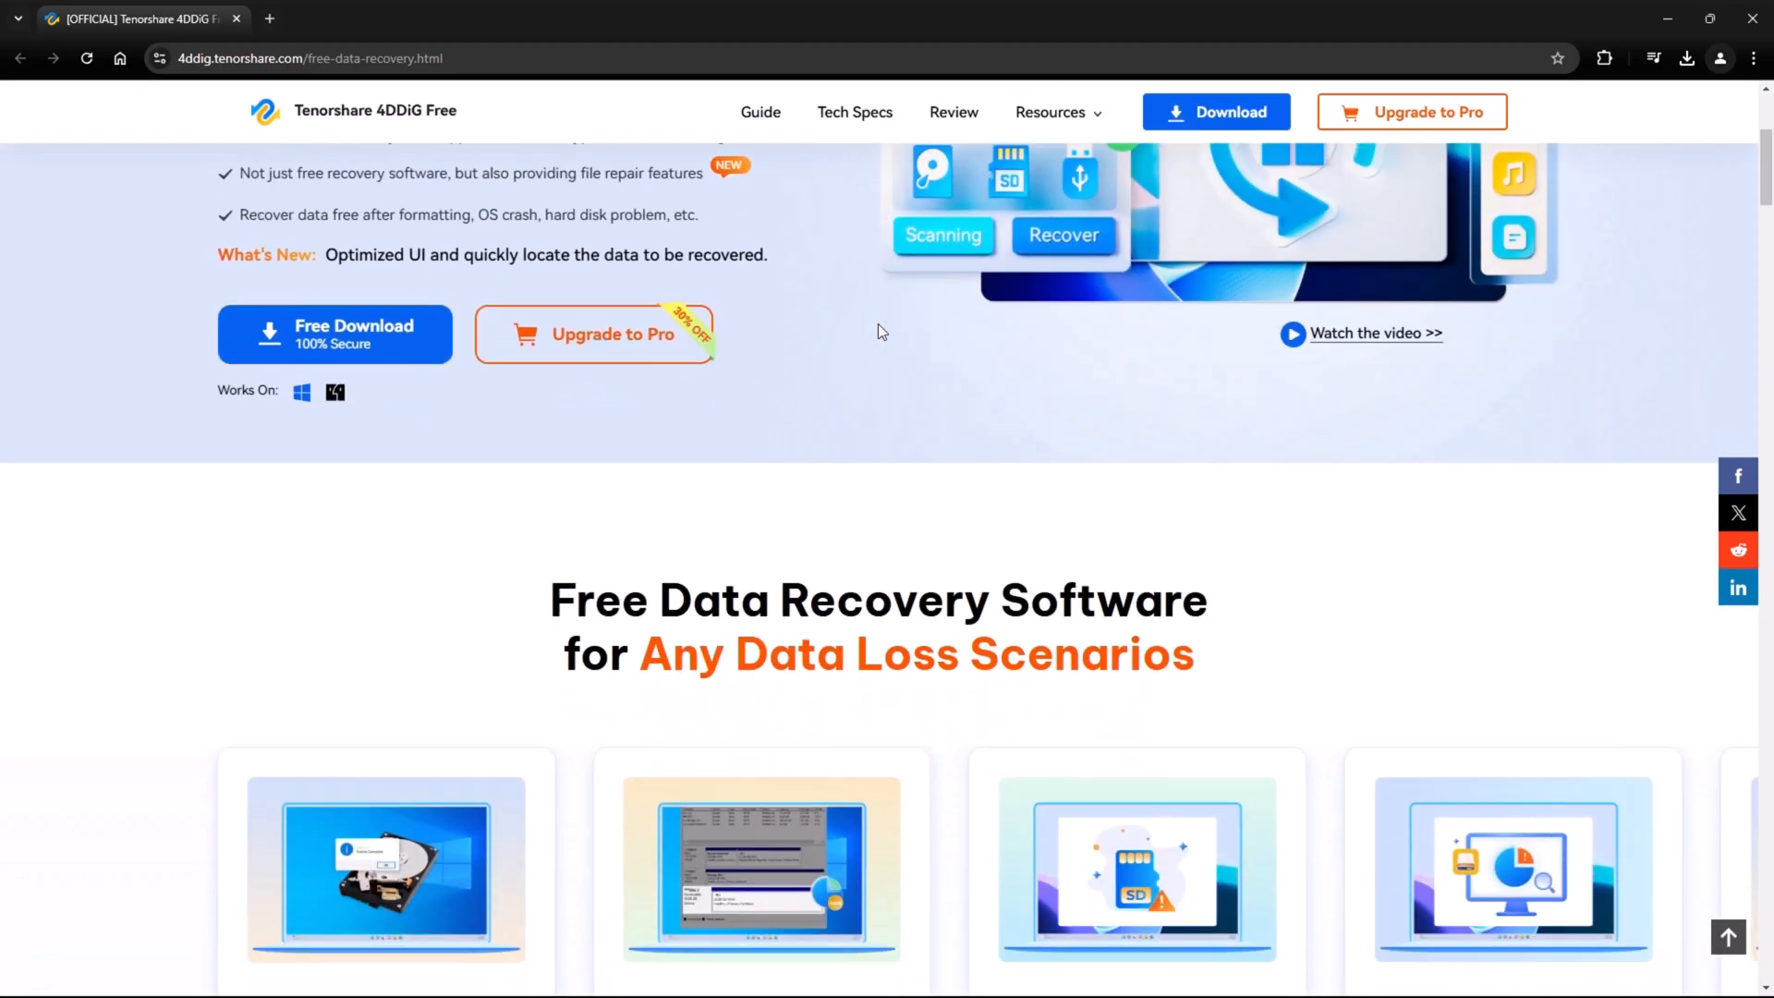
scroll(877, 322, down, 2)
scroll(877, 324, down, 2)
scroll(878, 323, down, 1)
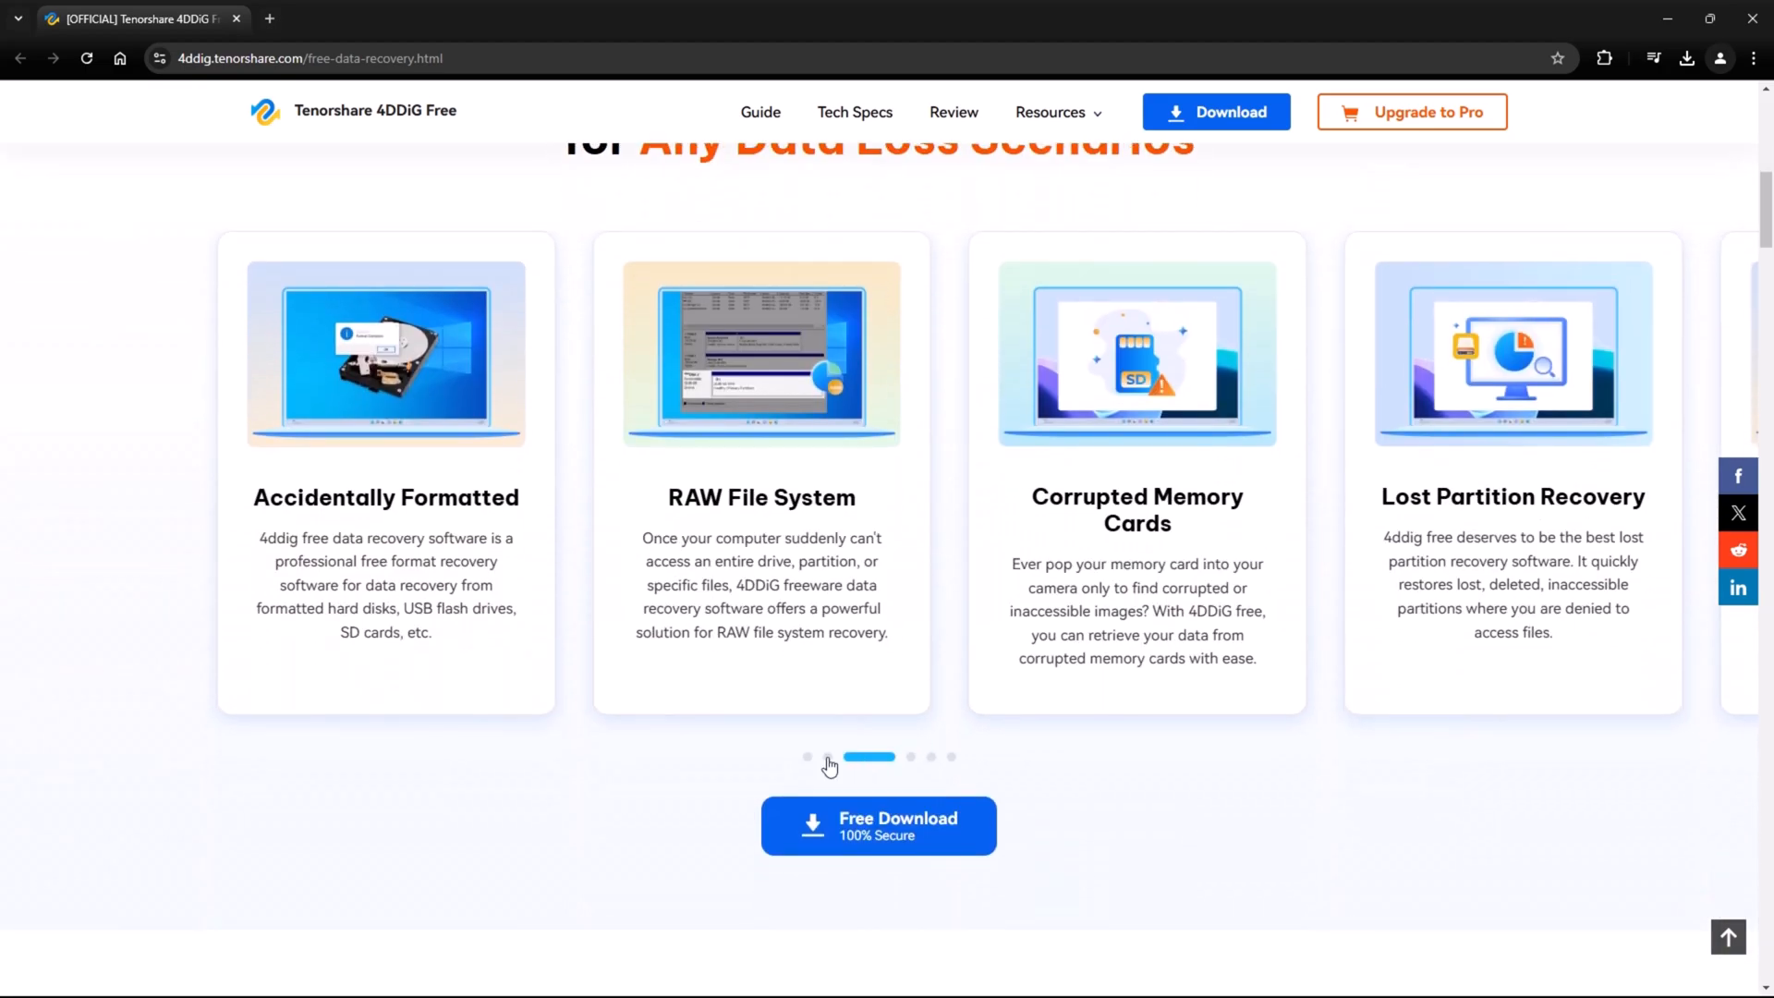
click(807, 758)
click(851, 759)
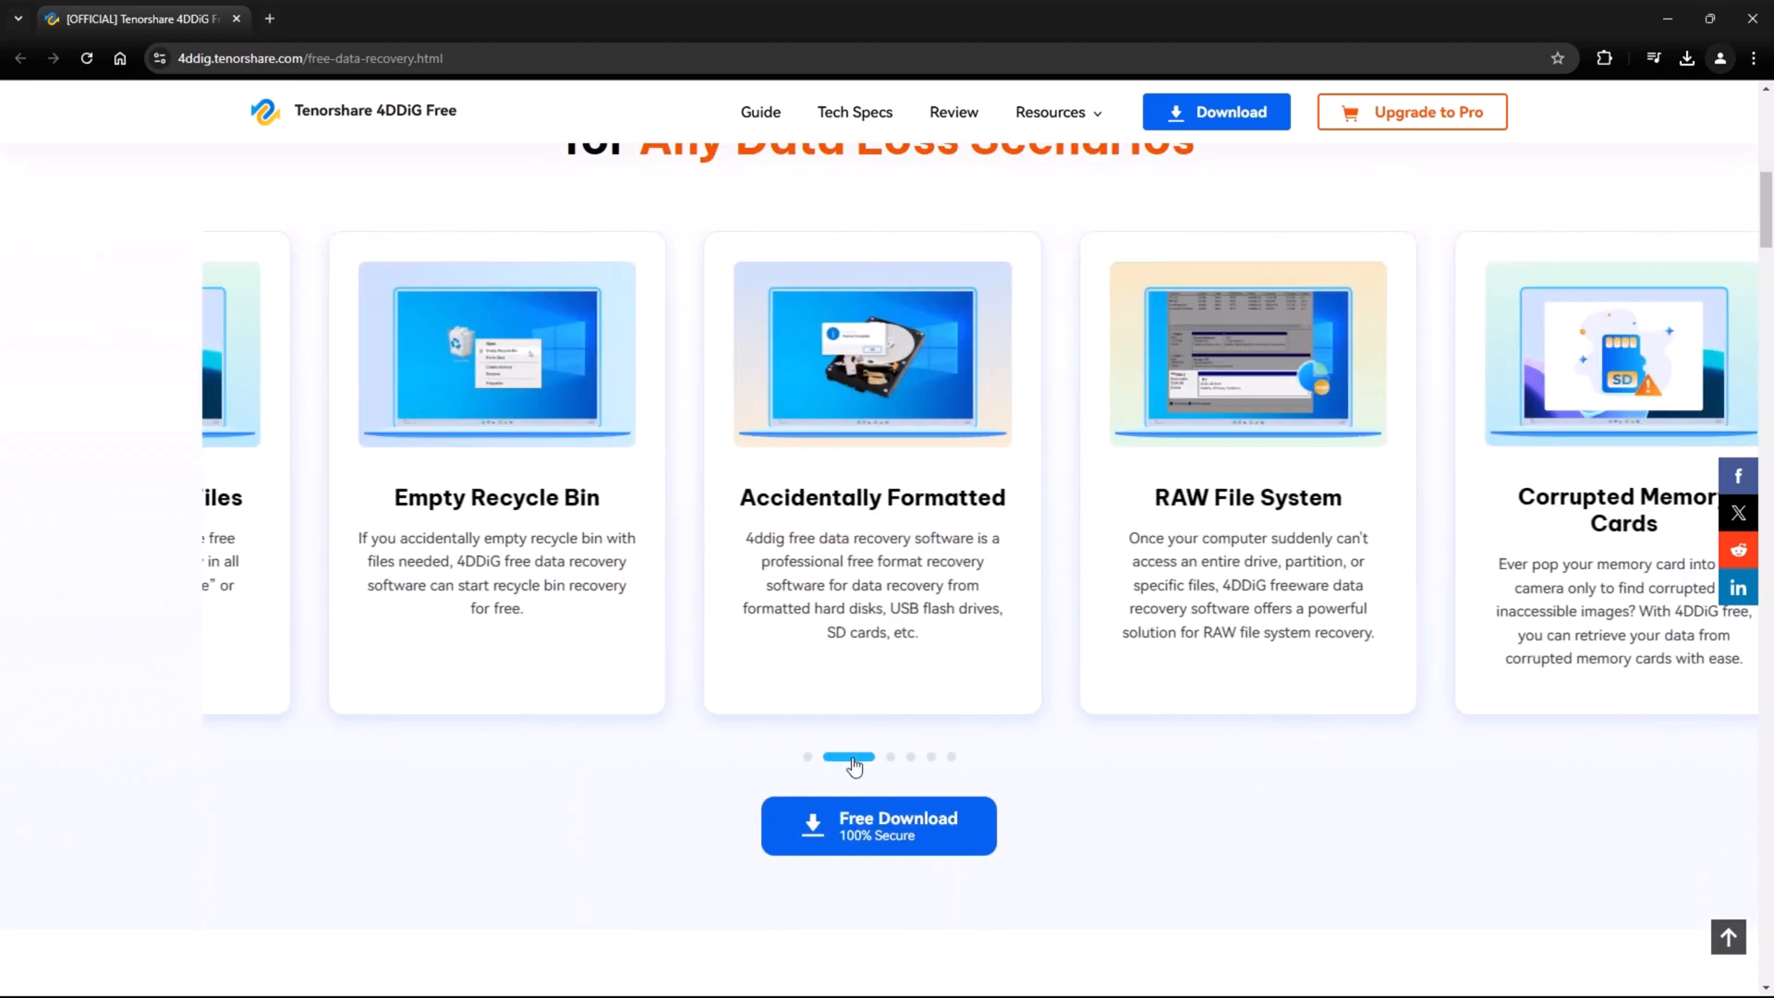
click(892, 759)
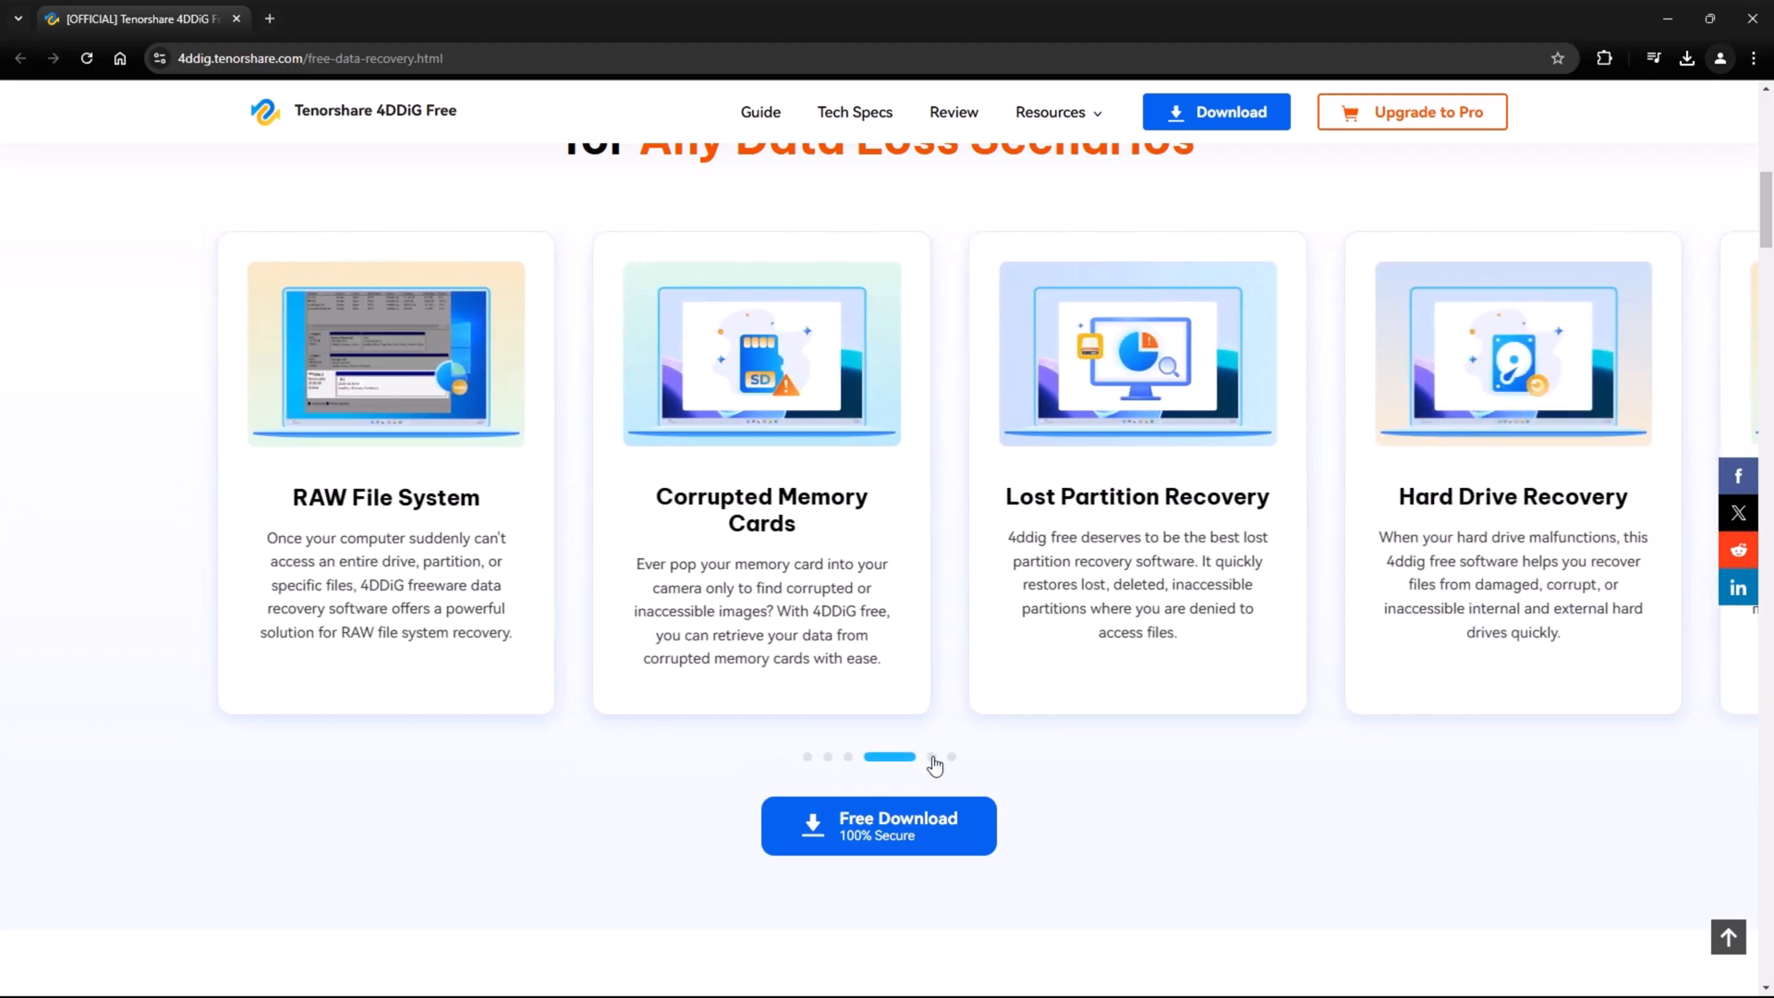
click(936, 760)
scroll(1073, 735, down, 5)
scroll(1125, 679, down, 2)
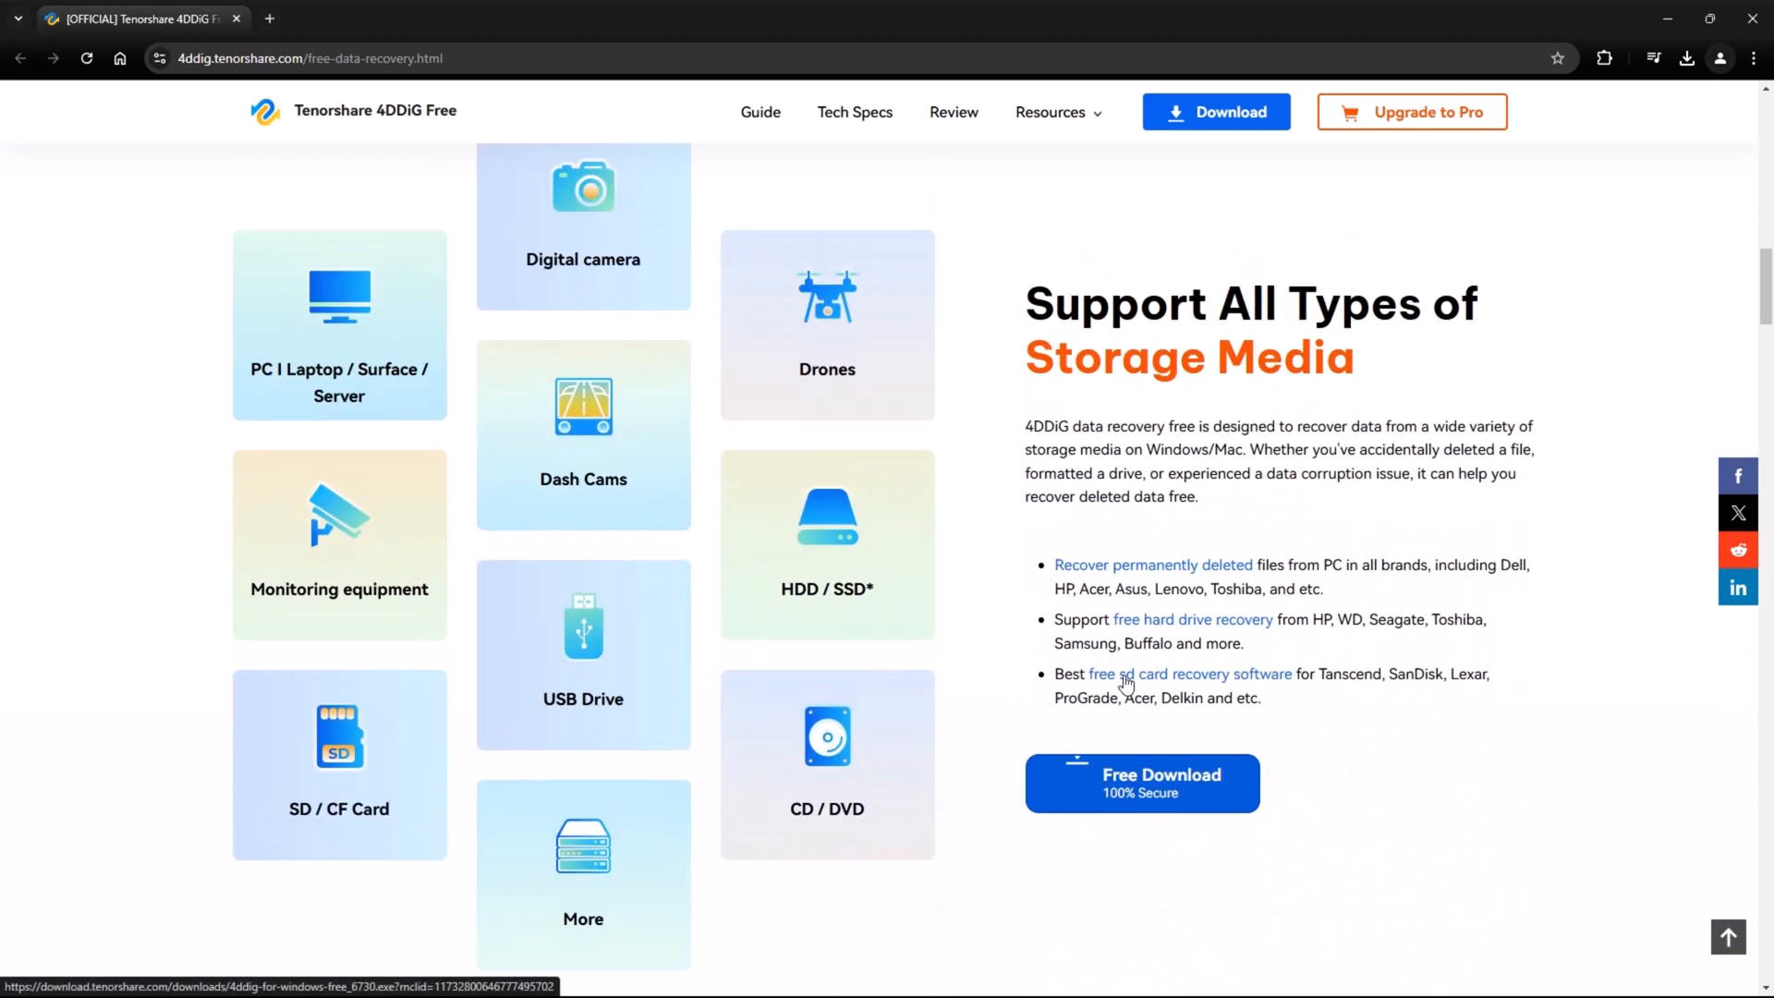
scroll(1126, 679, down, 5)
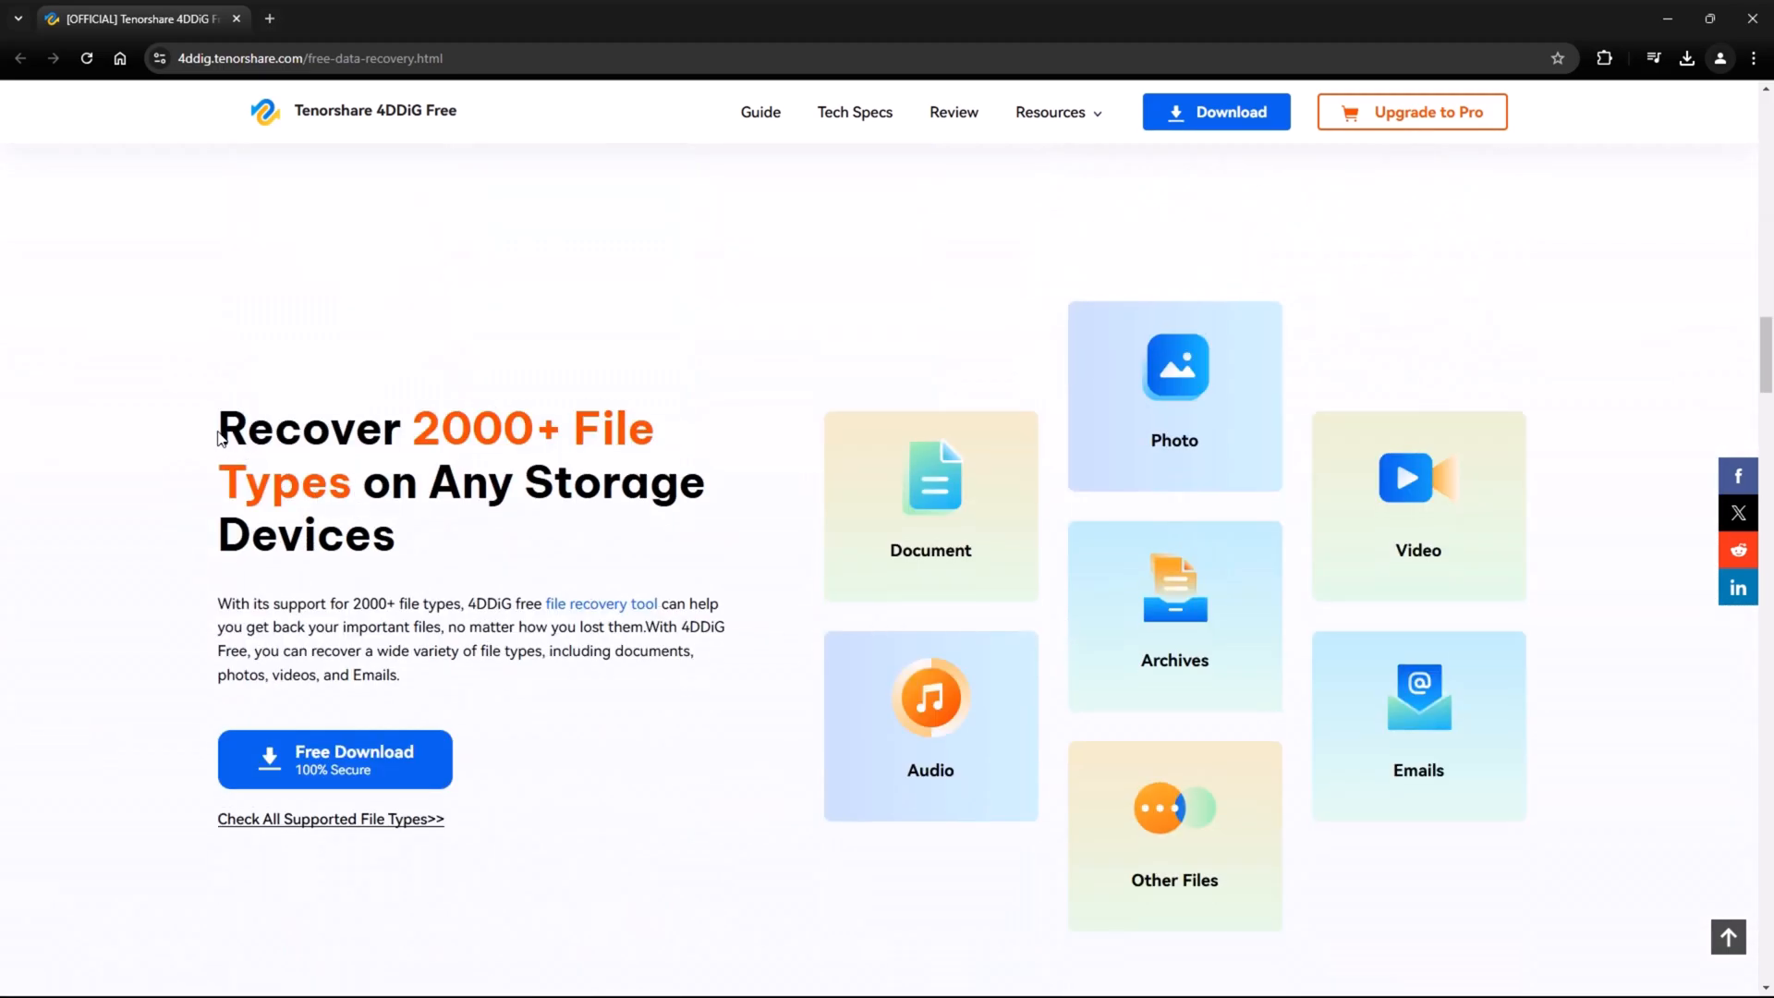
Step: Highlight and read the Recover 2000+ File Types text and the storage media description
drag(219, 438, 471, 539)
click(444, 605)
drag(217, 605, 548, 686)
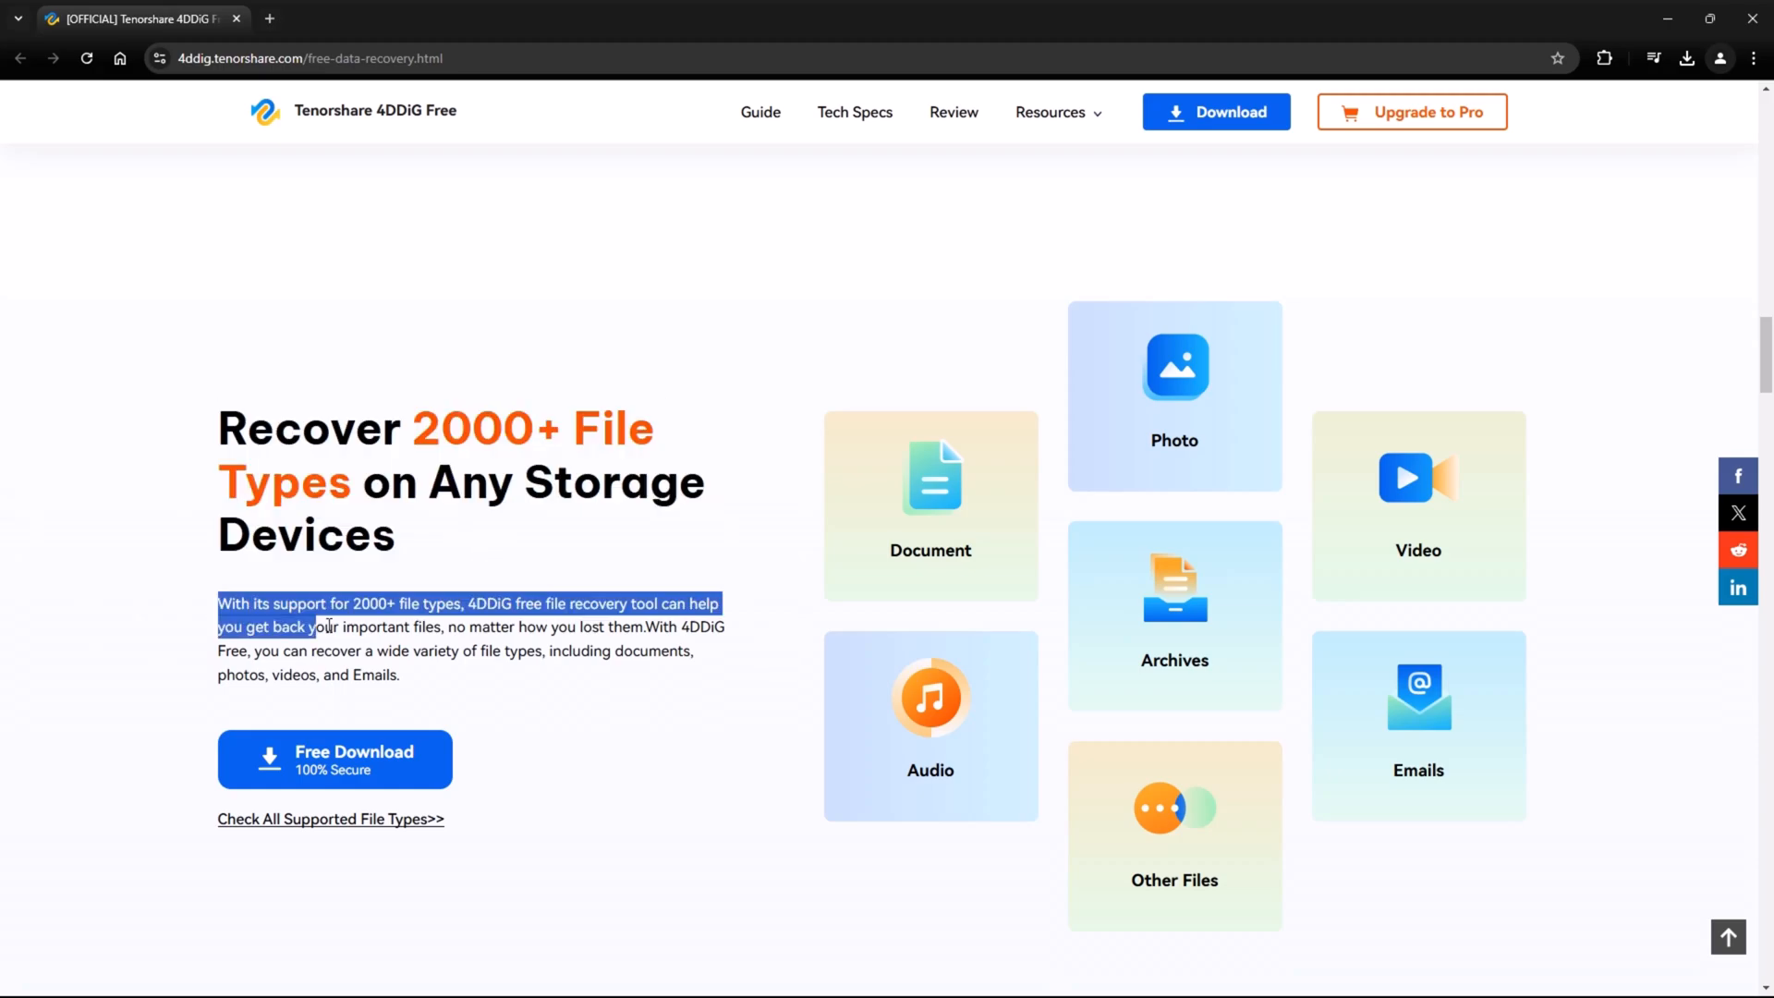
click(592, 679)
scroll(591, 680, up, 5)
scroll(658, 647, up, 3)
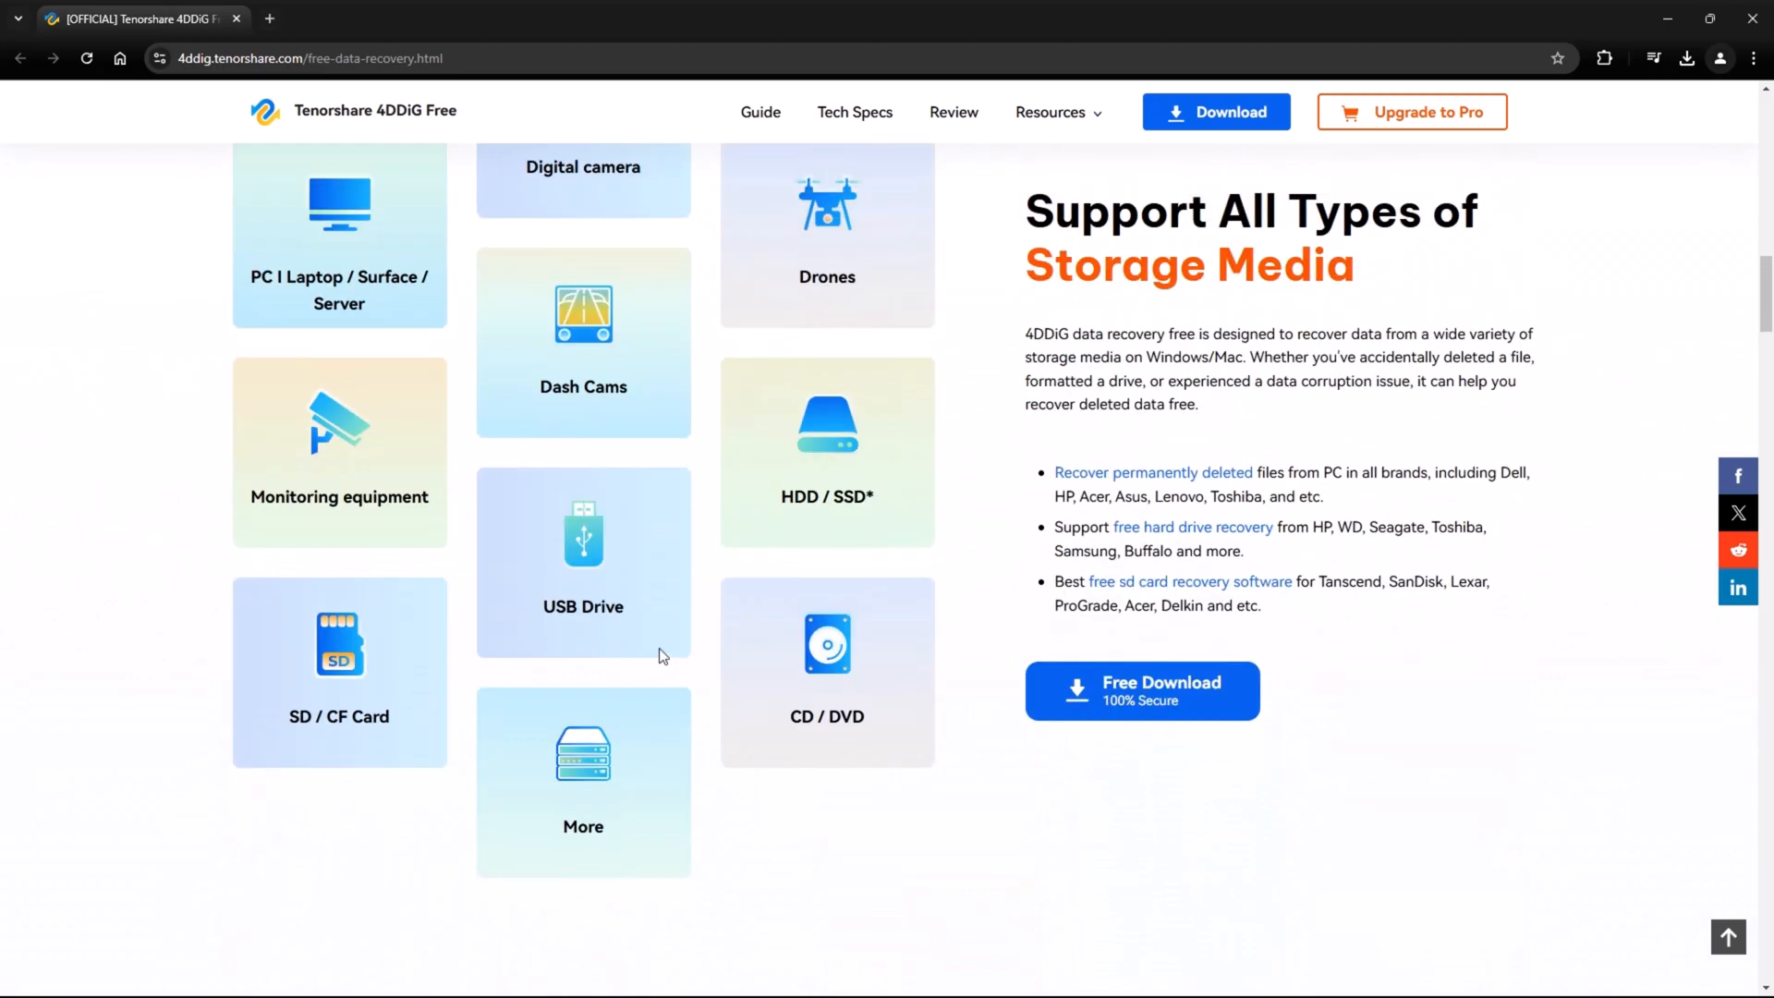
scroll(991, 395, down, 1)
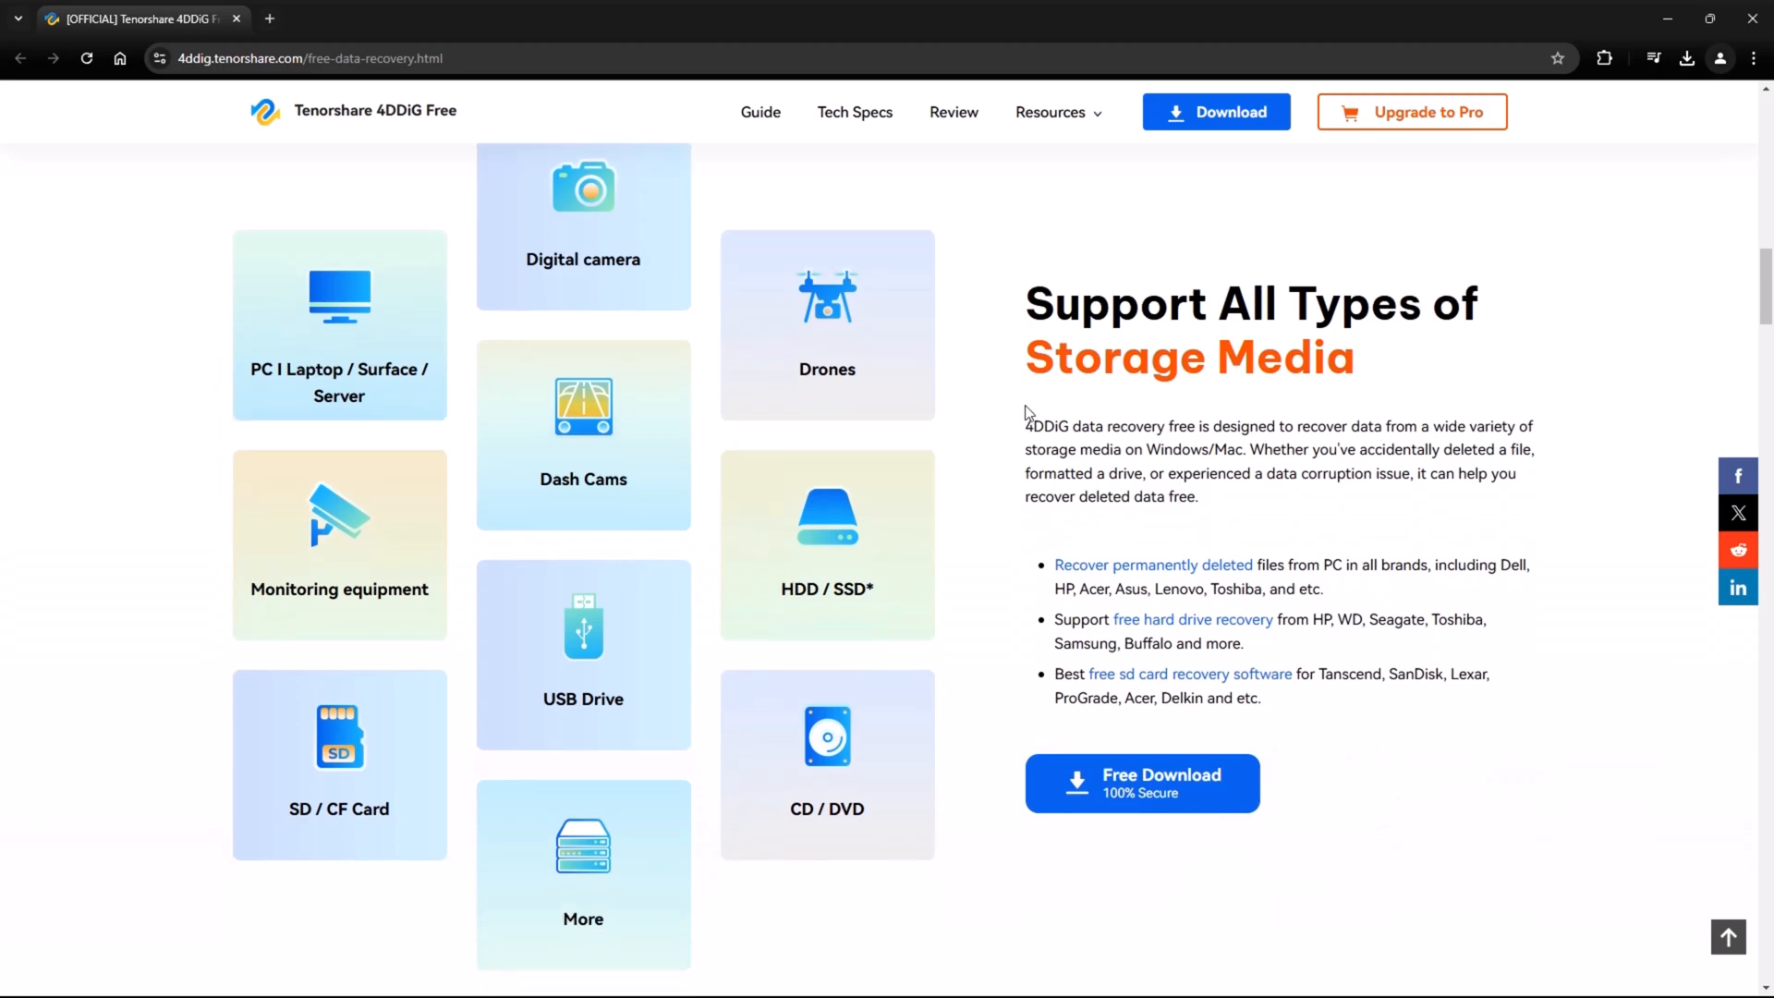
drag(1027, 411, 1426, 699)
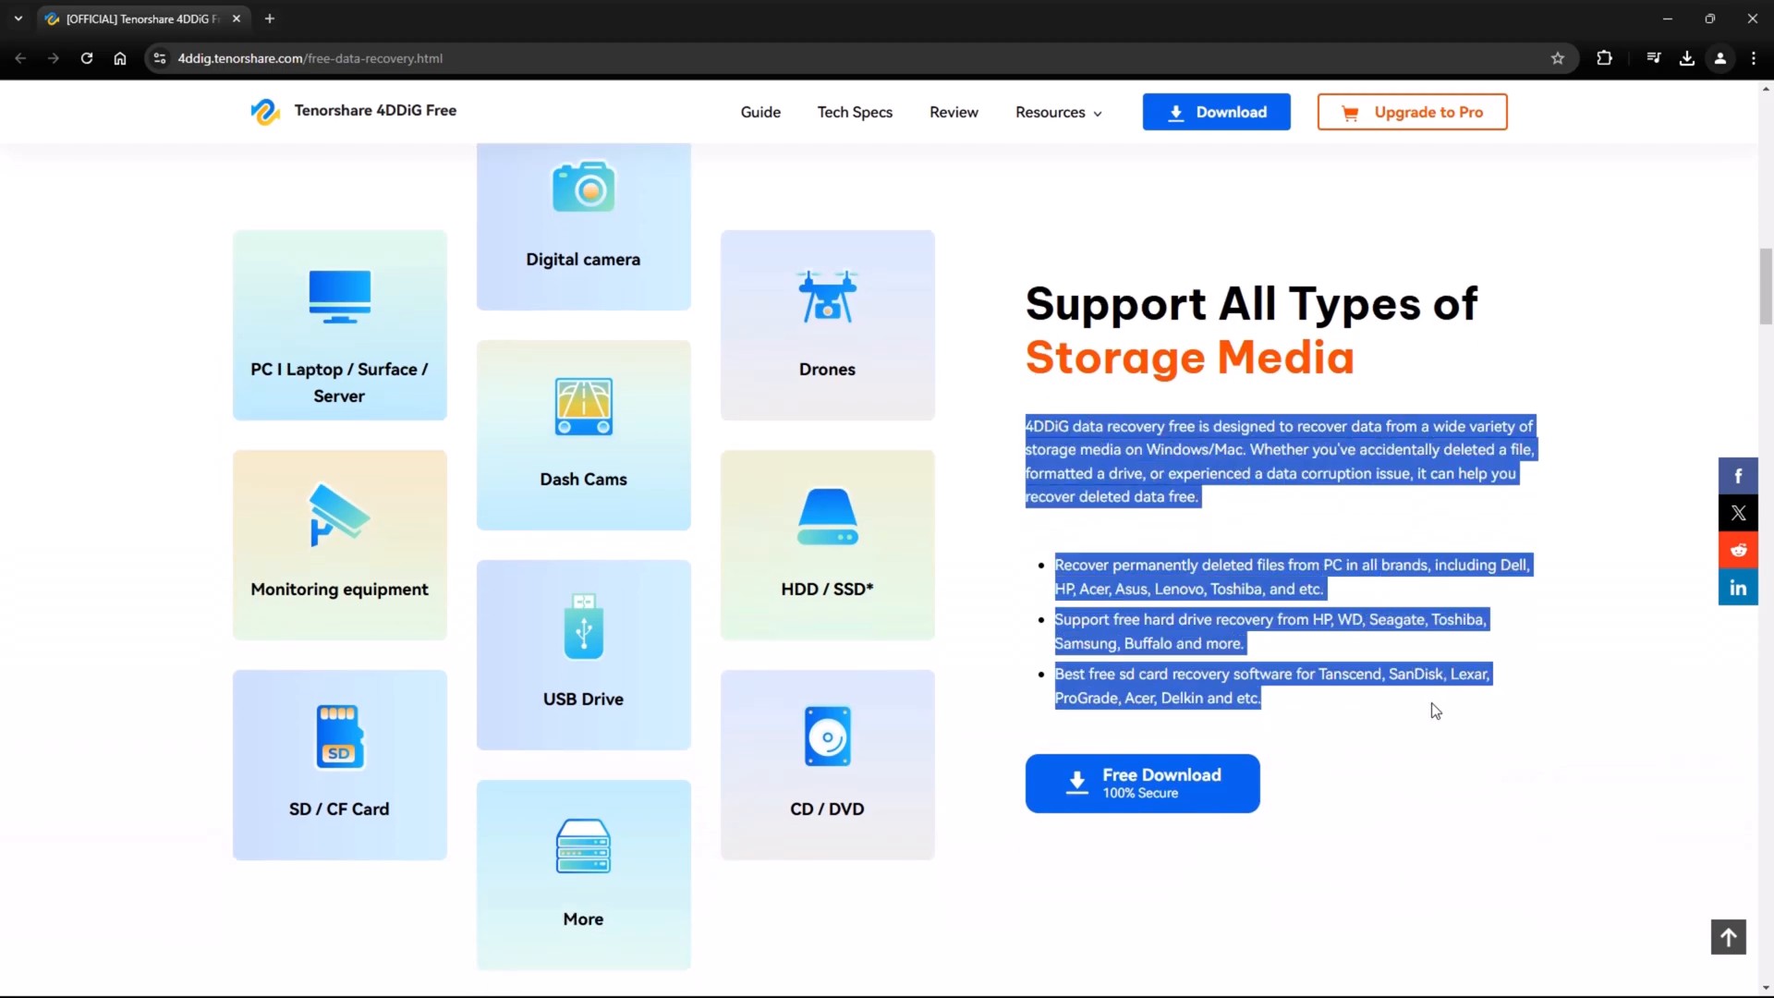
click(834, 417)
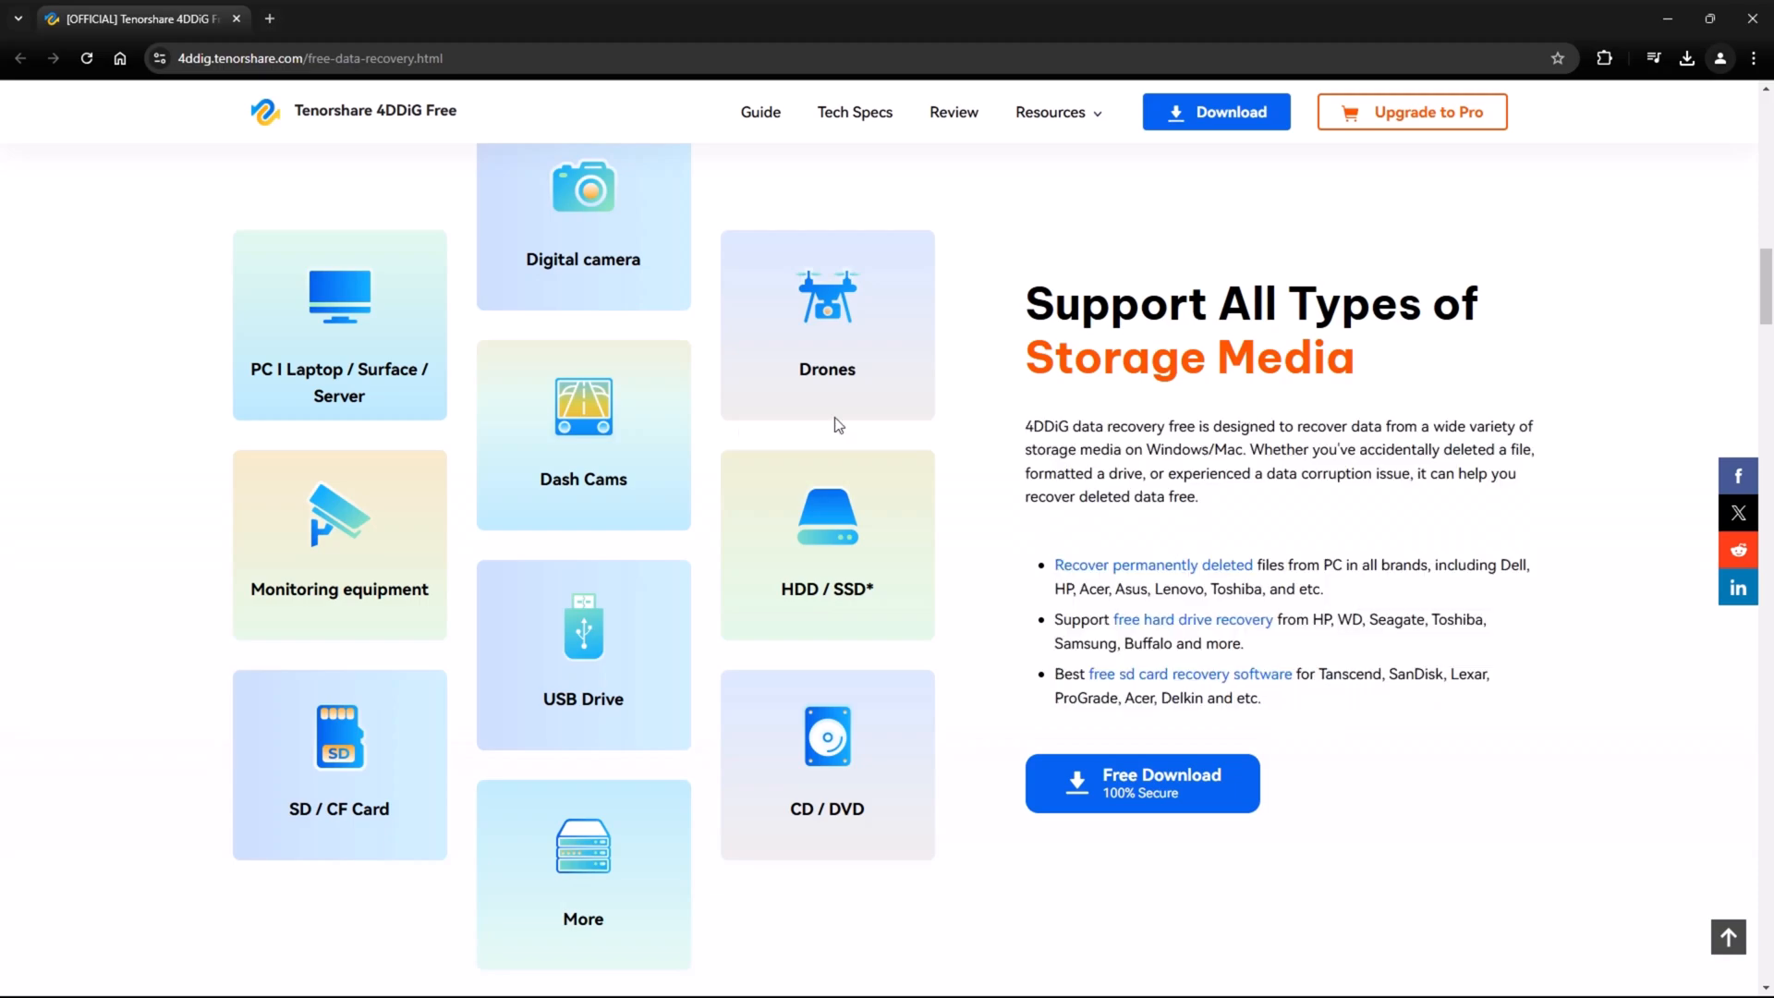
scroll(538, 671, down, 1)
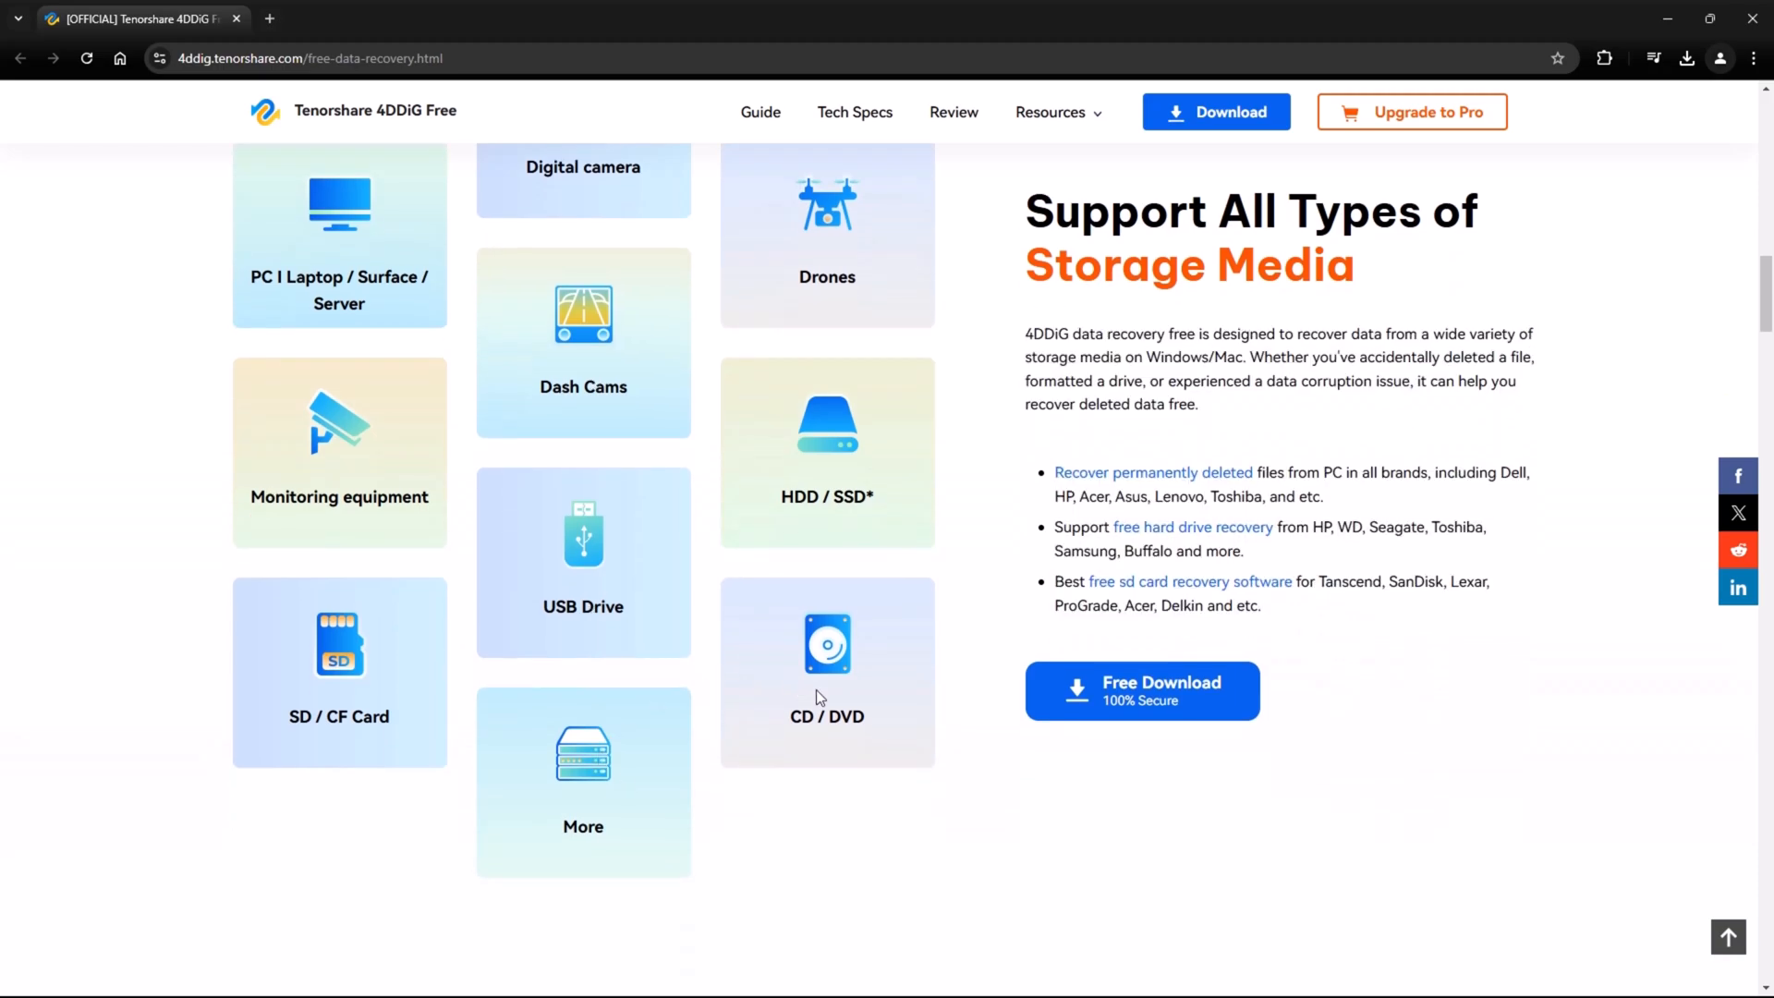
scroll(816, 689, up, 1)
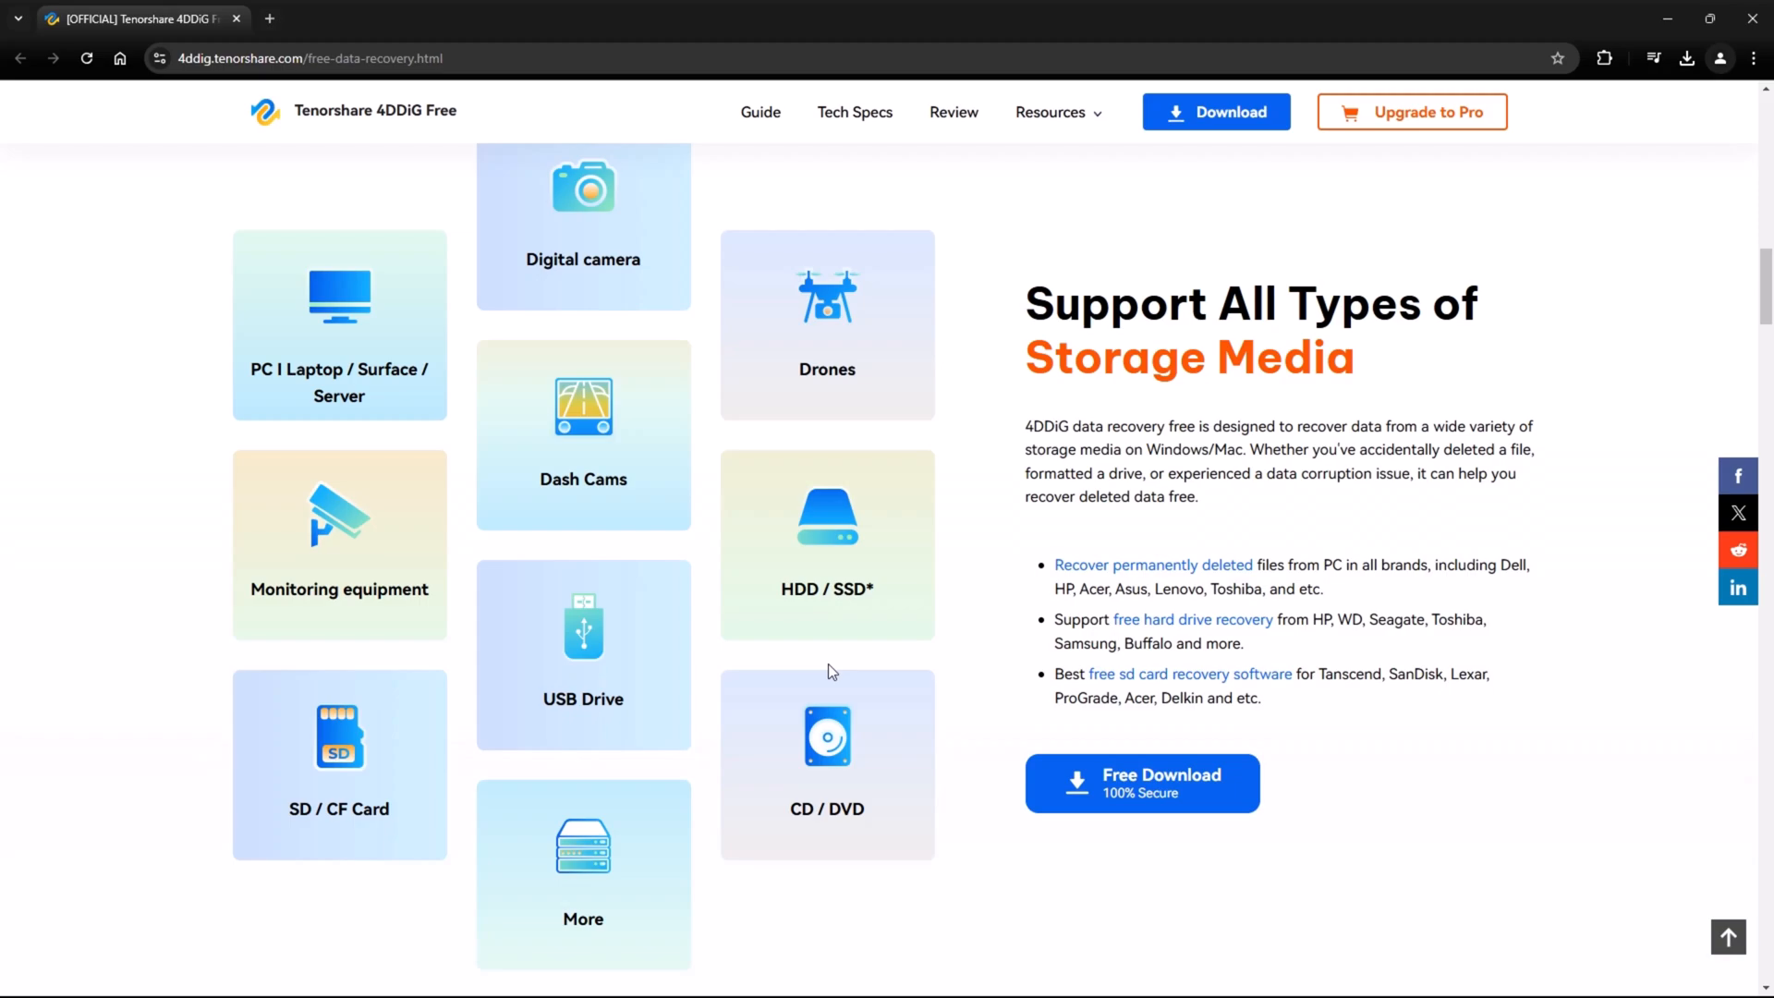
scroll(828, 664, down, 5)
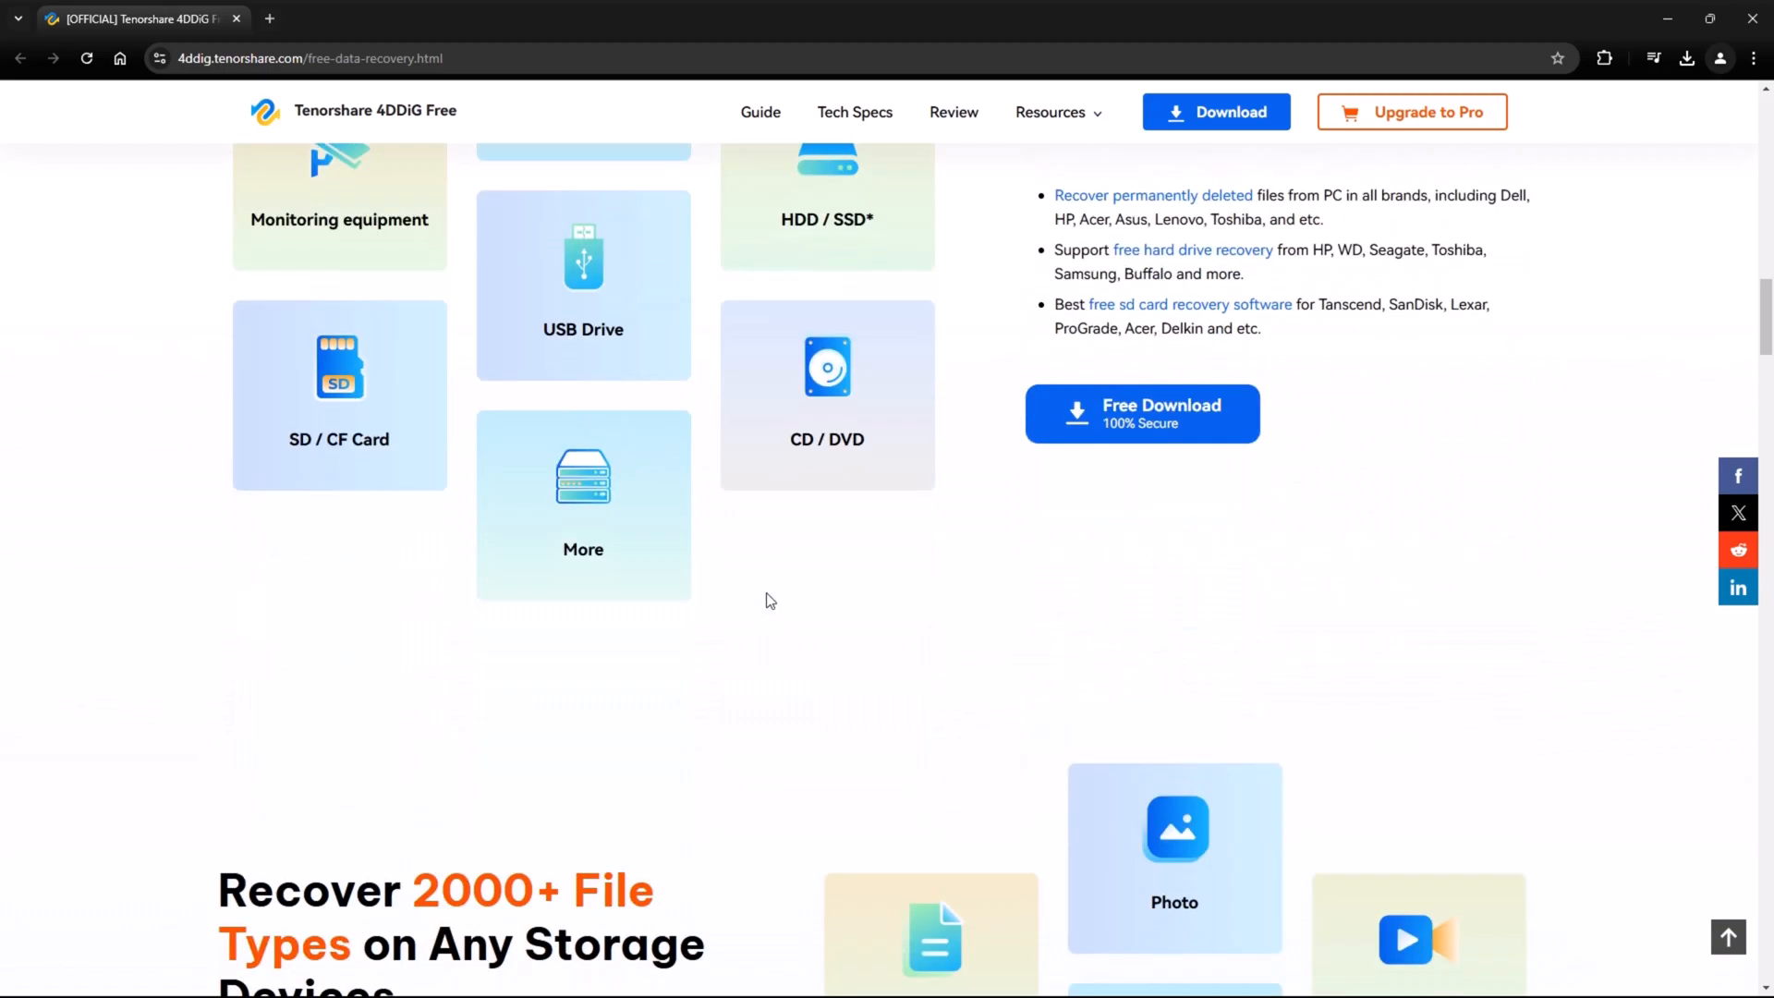
scroll(766, 591, down, 5)
scroll(767, 595, down, 5)
scroll(766, 600, down, 5)
scroll(767, 601, down, 5)
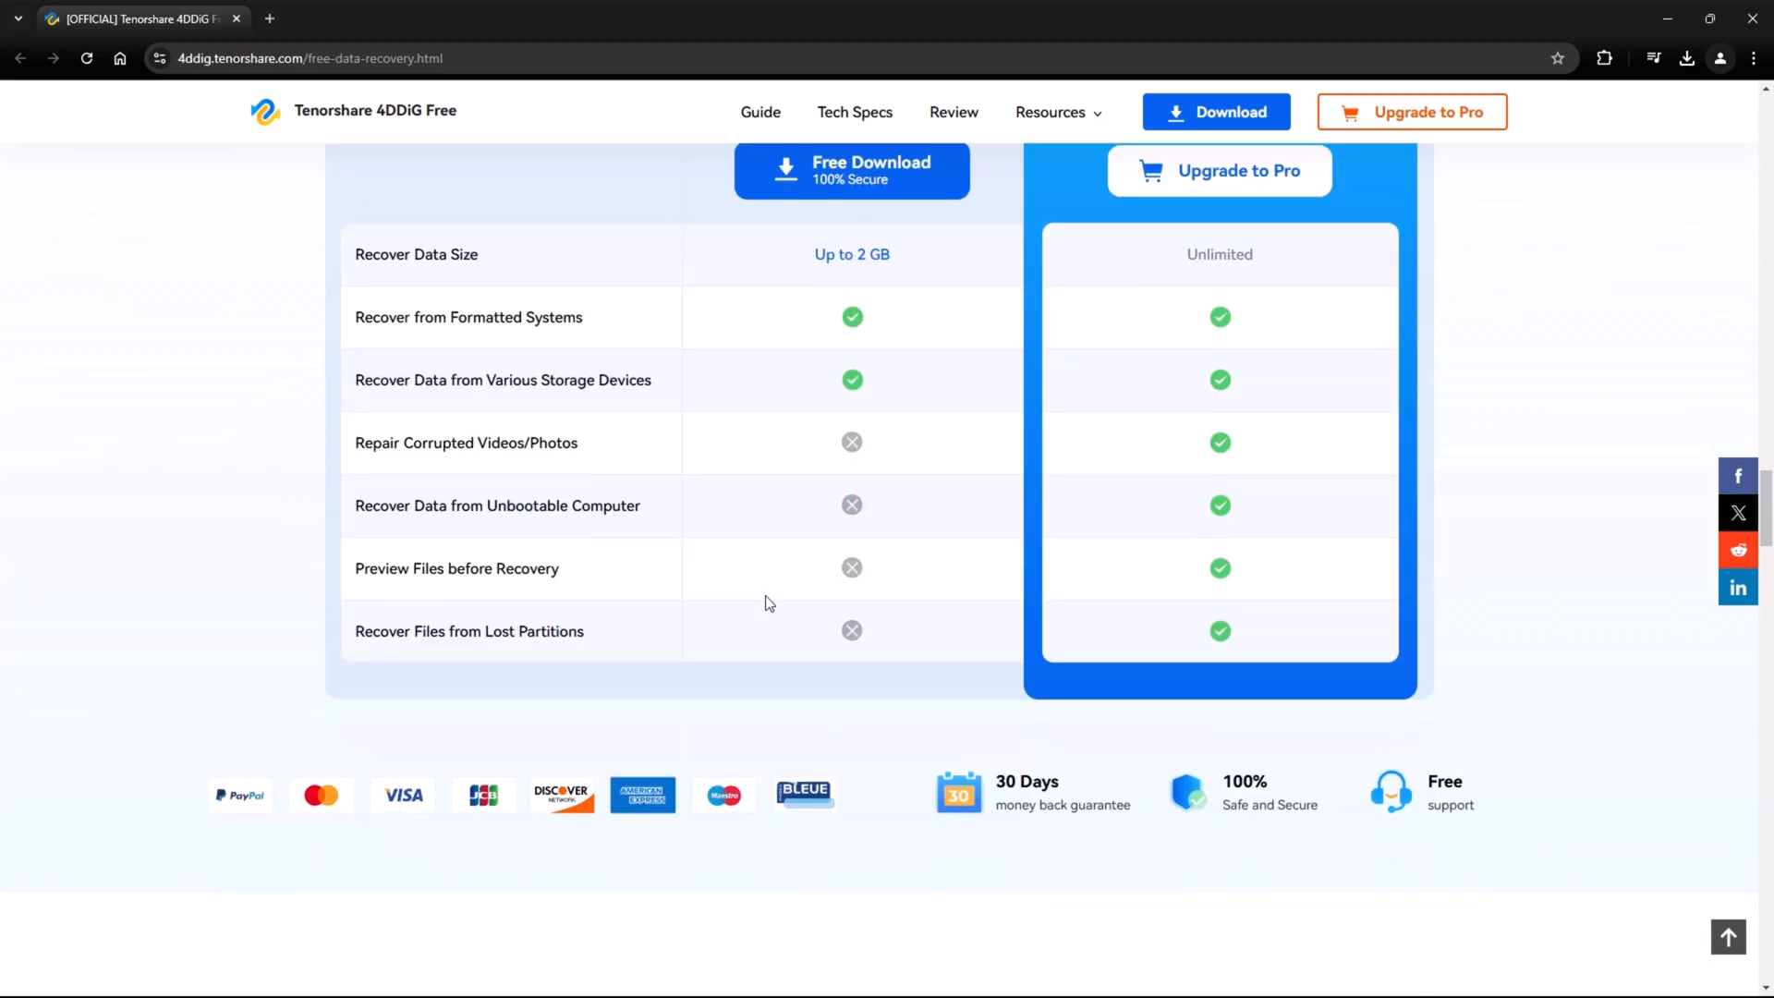
scroll(767, 601, up, 1)
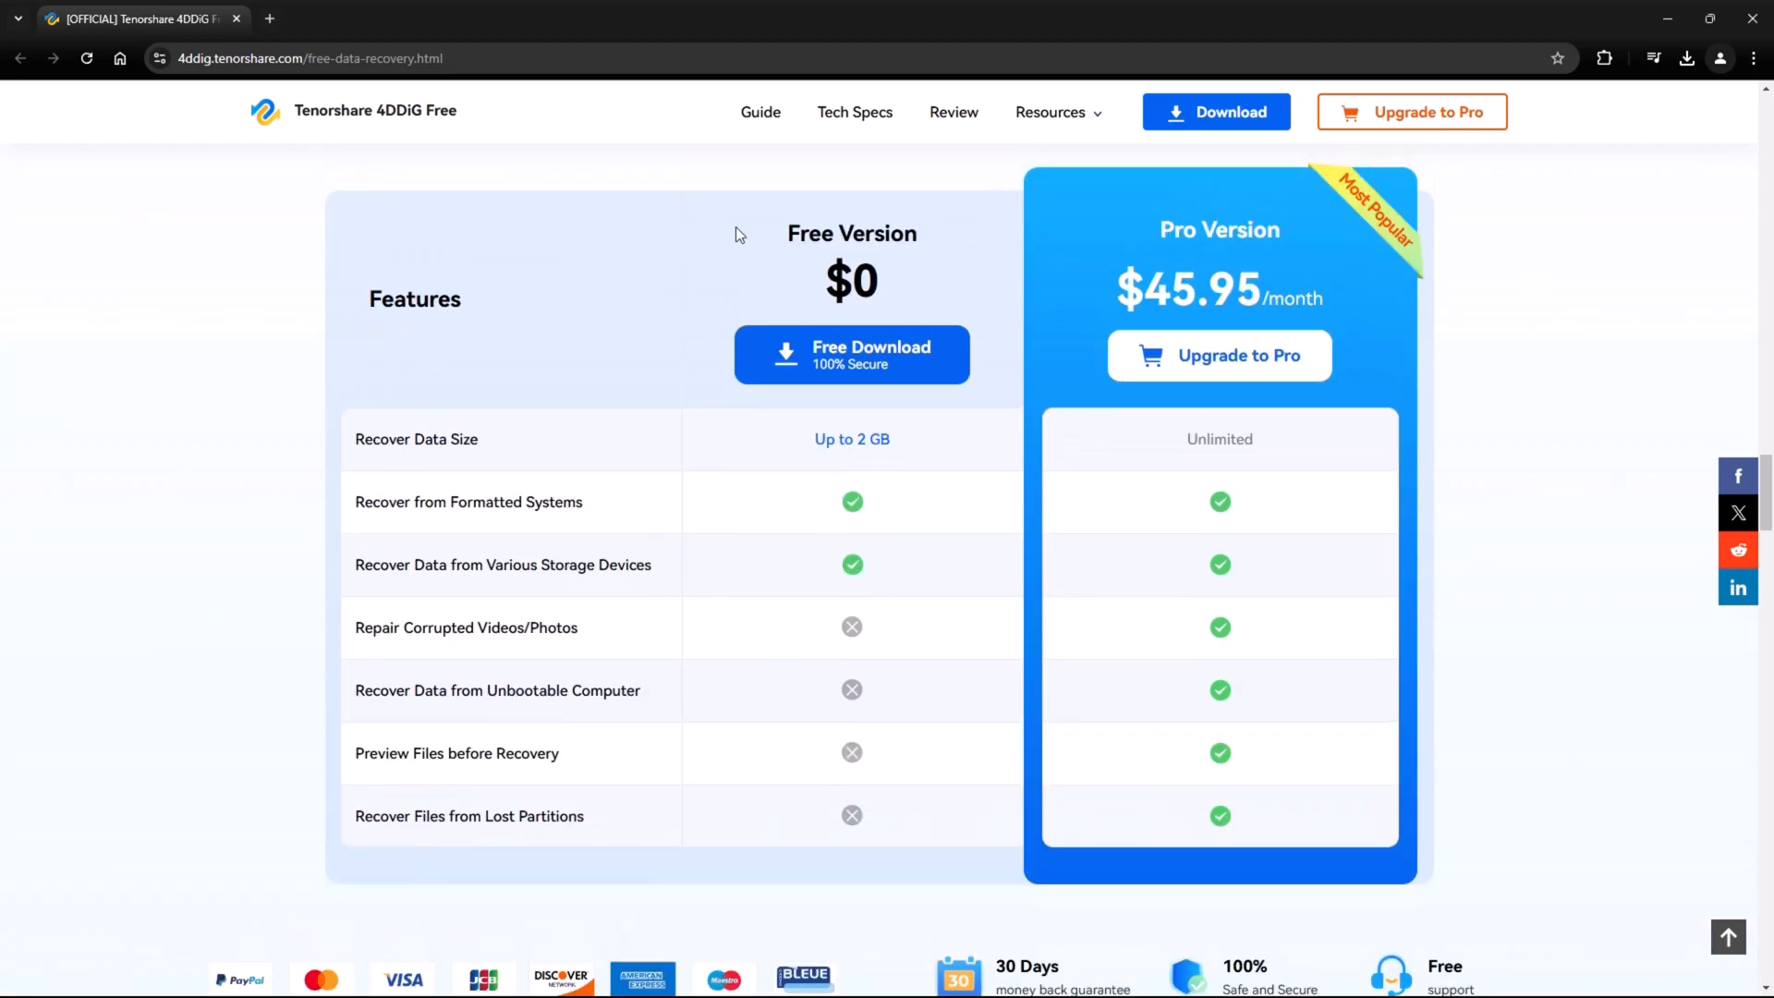
Step: Highlight and read the Free Version price, data limit and feature list in the comparison table
drag(737, 226, 891, 594)
click(404, 543)
drag(357, 431, 868, 772)
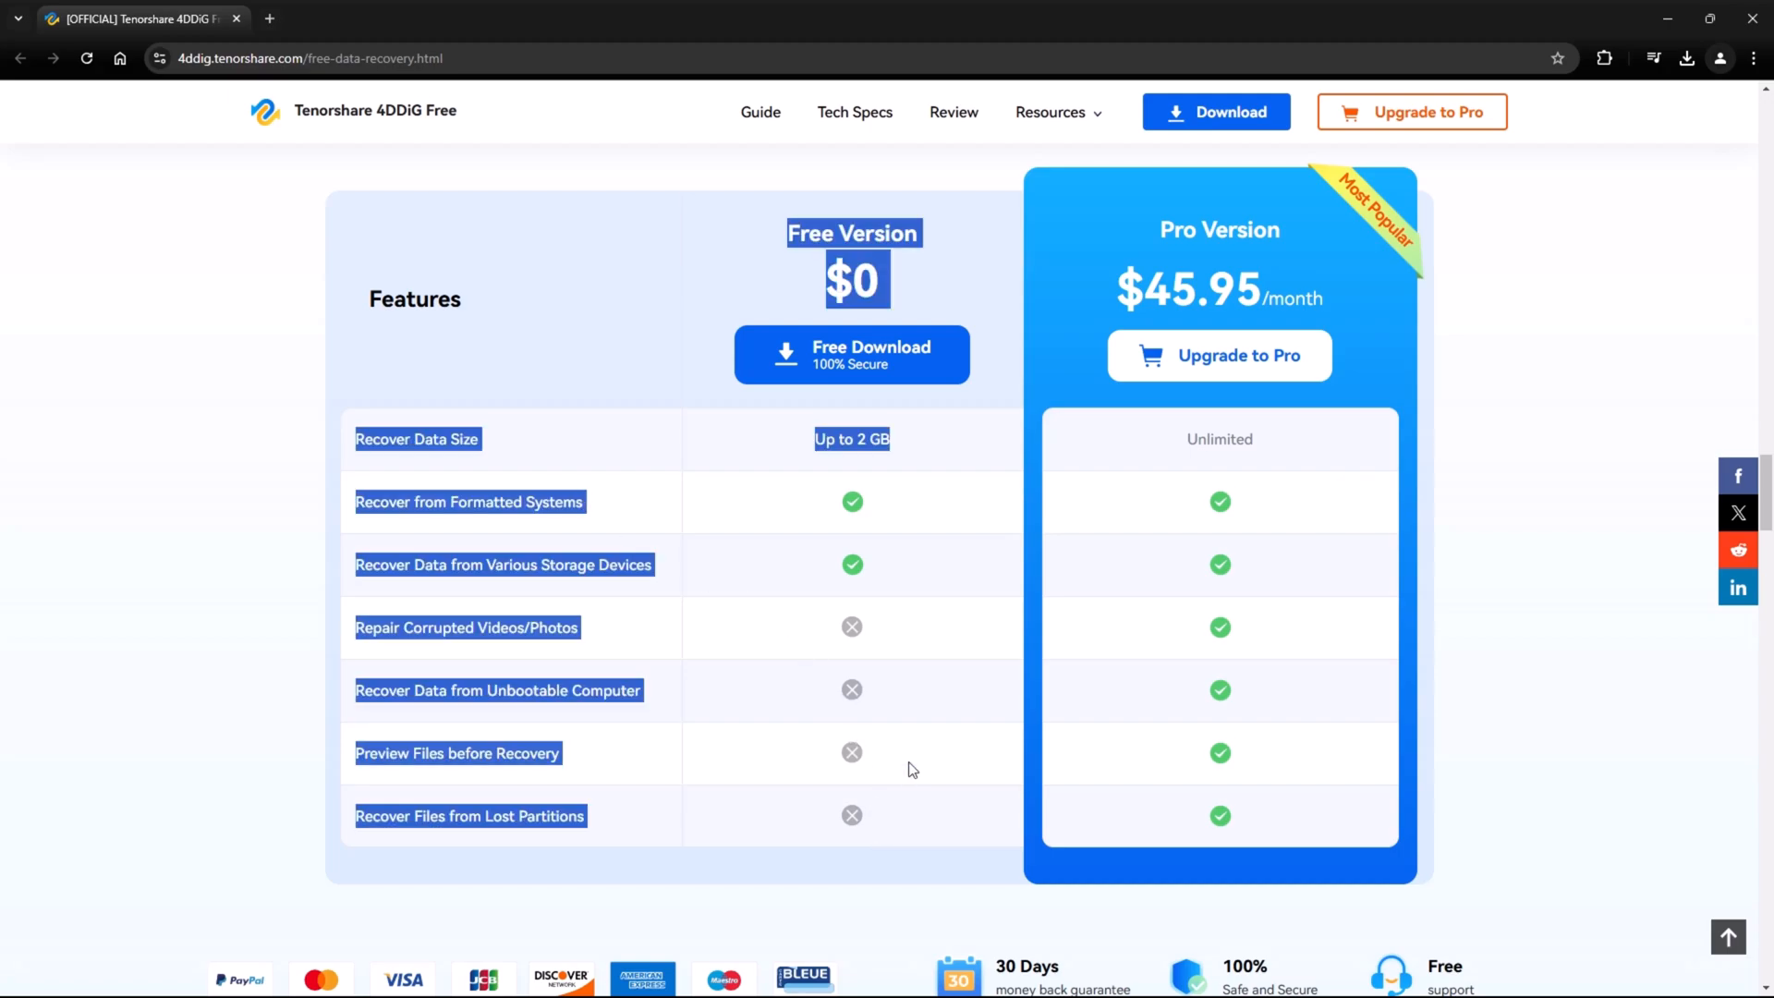
click(1140, 500)
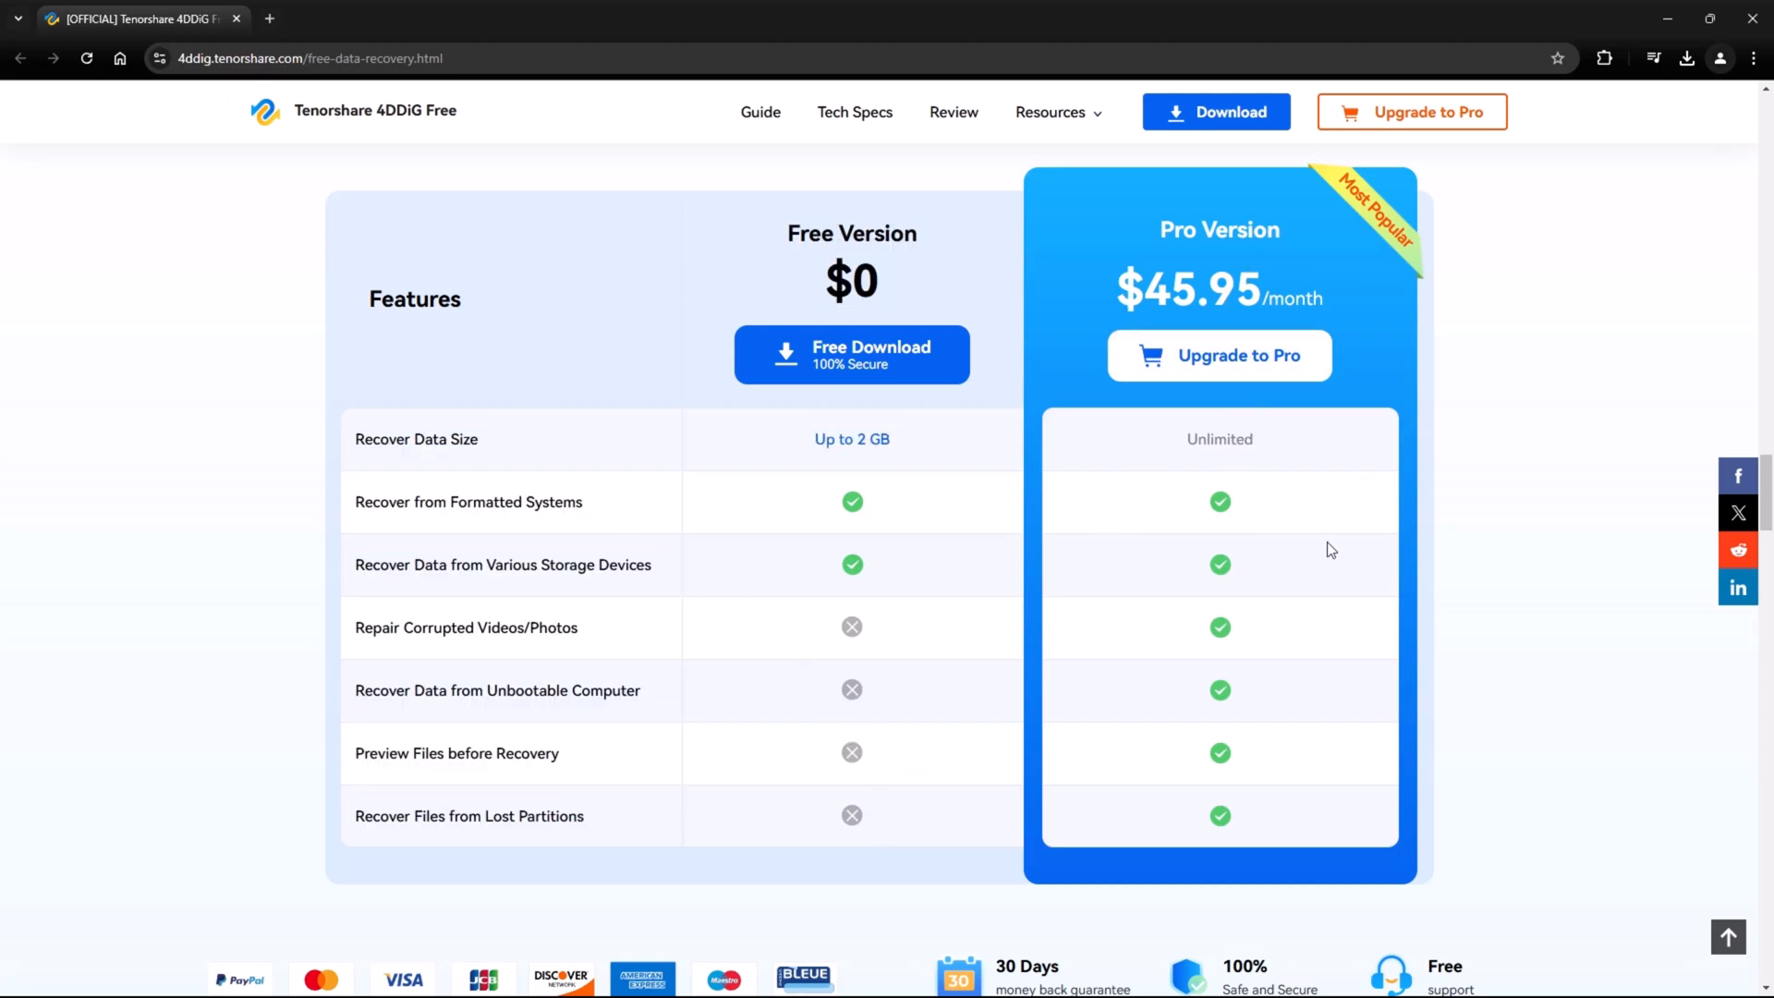
mouse_move(1762, 543)
mouse_down()
mouse_move(1764, 589)
mouse_move(1767, 118)
mouse_up()
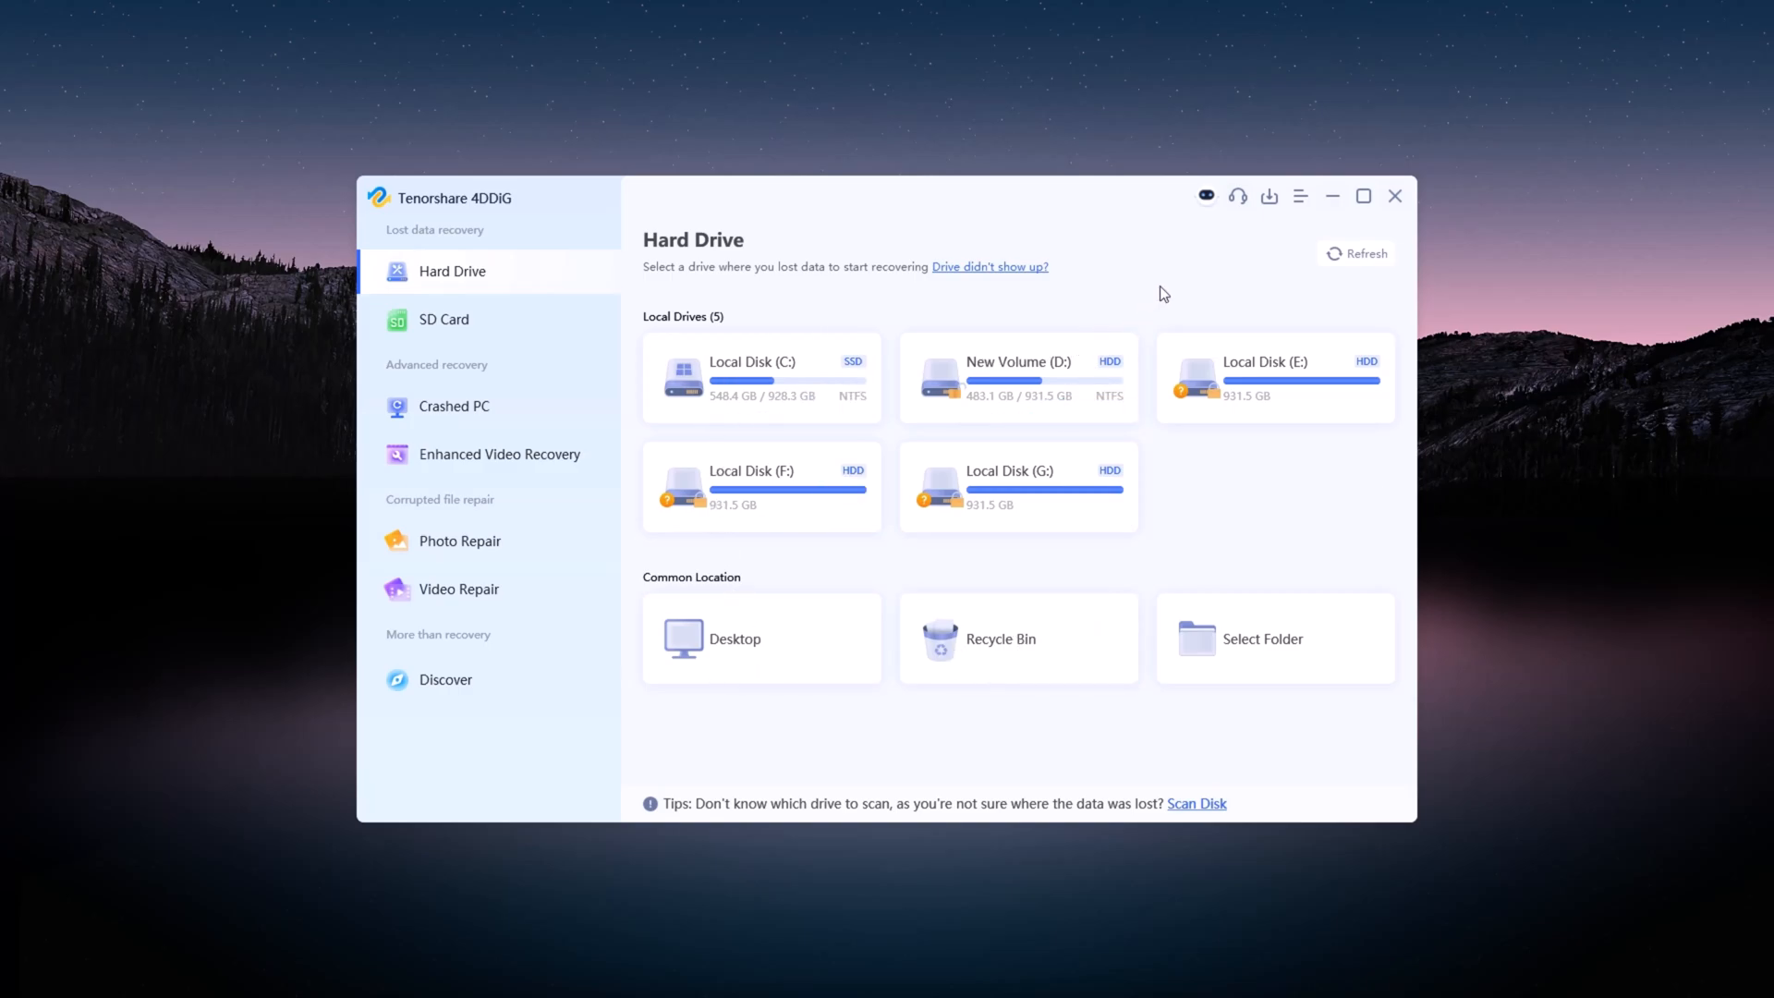
Step: Refresh the local drive list, then visit SD Card, Crashed PC and Enhanced Video Recovery
click(1352, 254)
mouse_move(1275, 637)
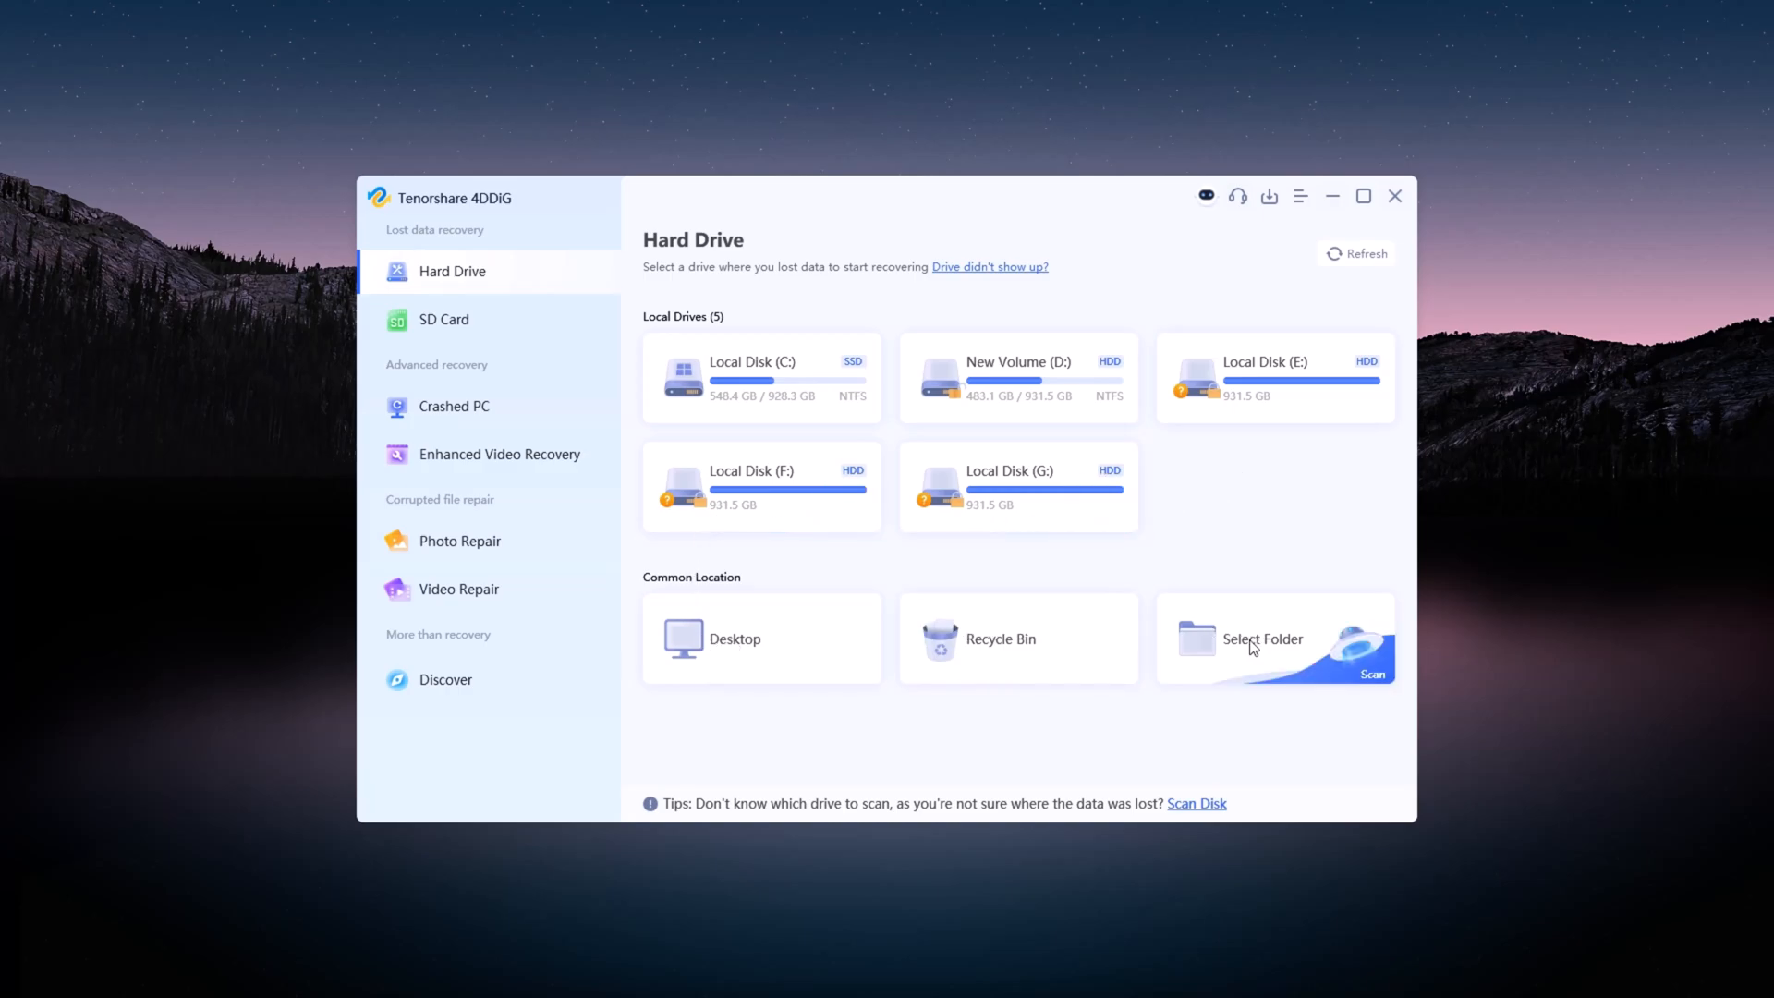
click(459, 321)
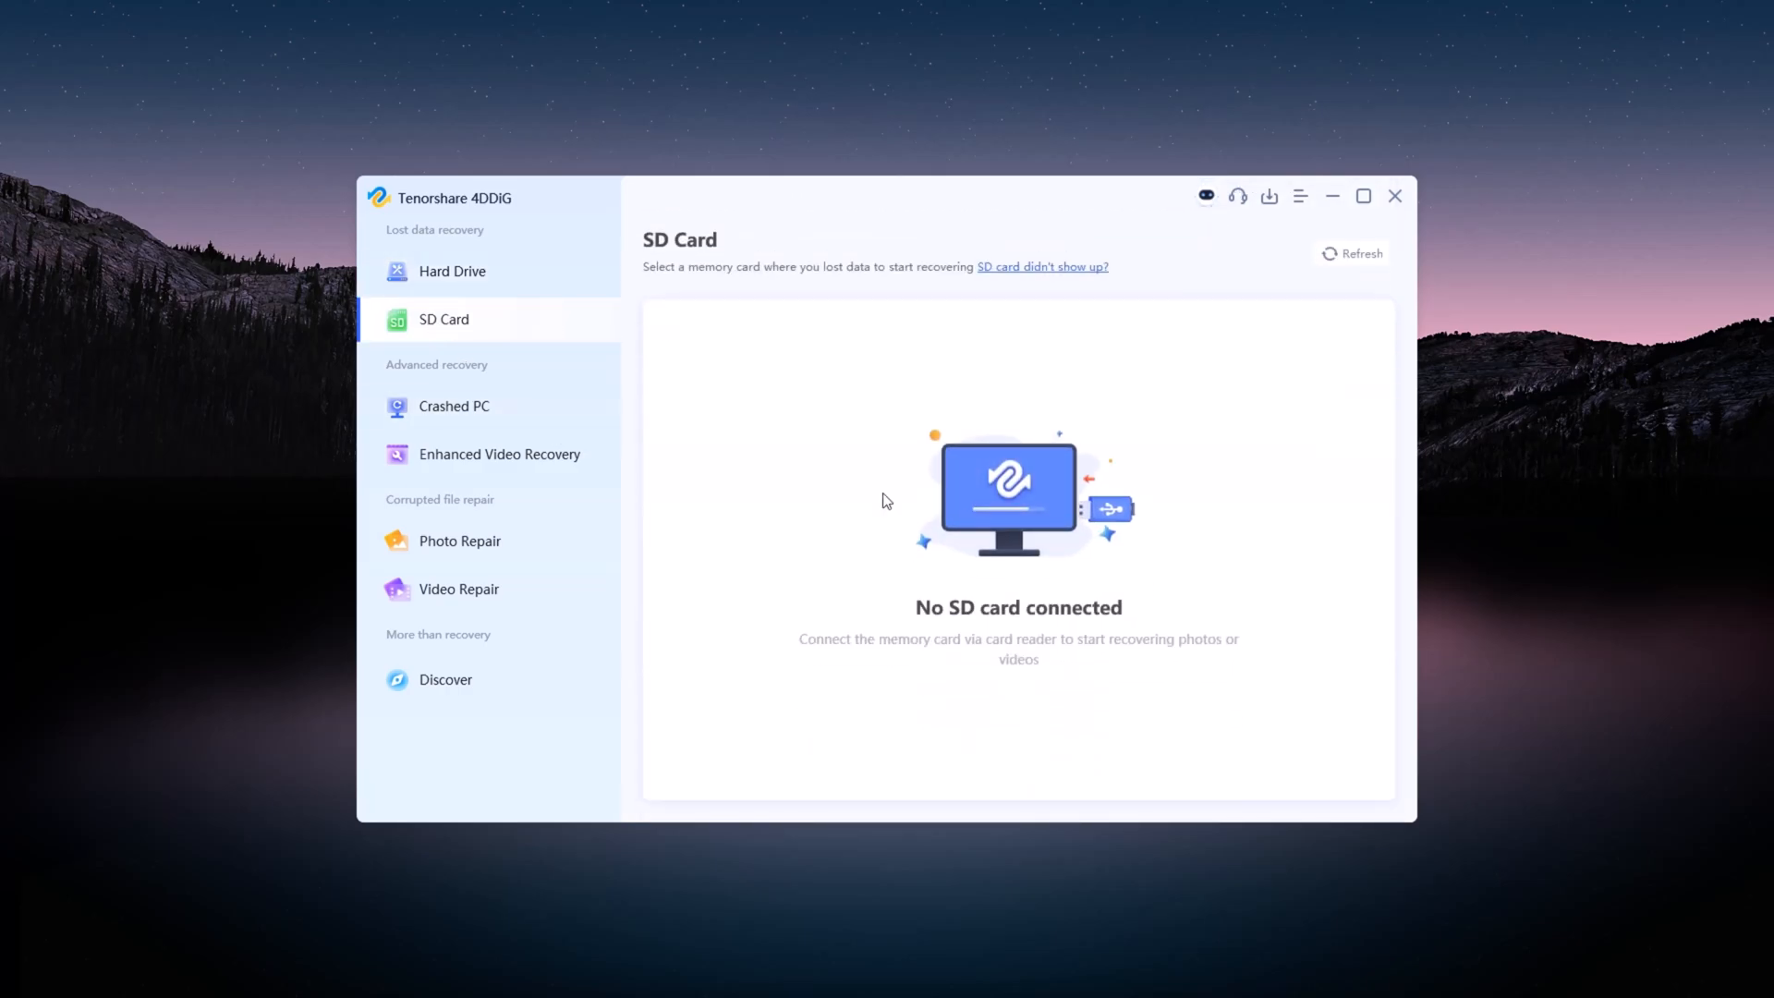
click(509, 407)
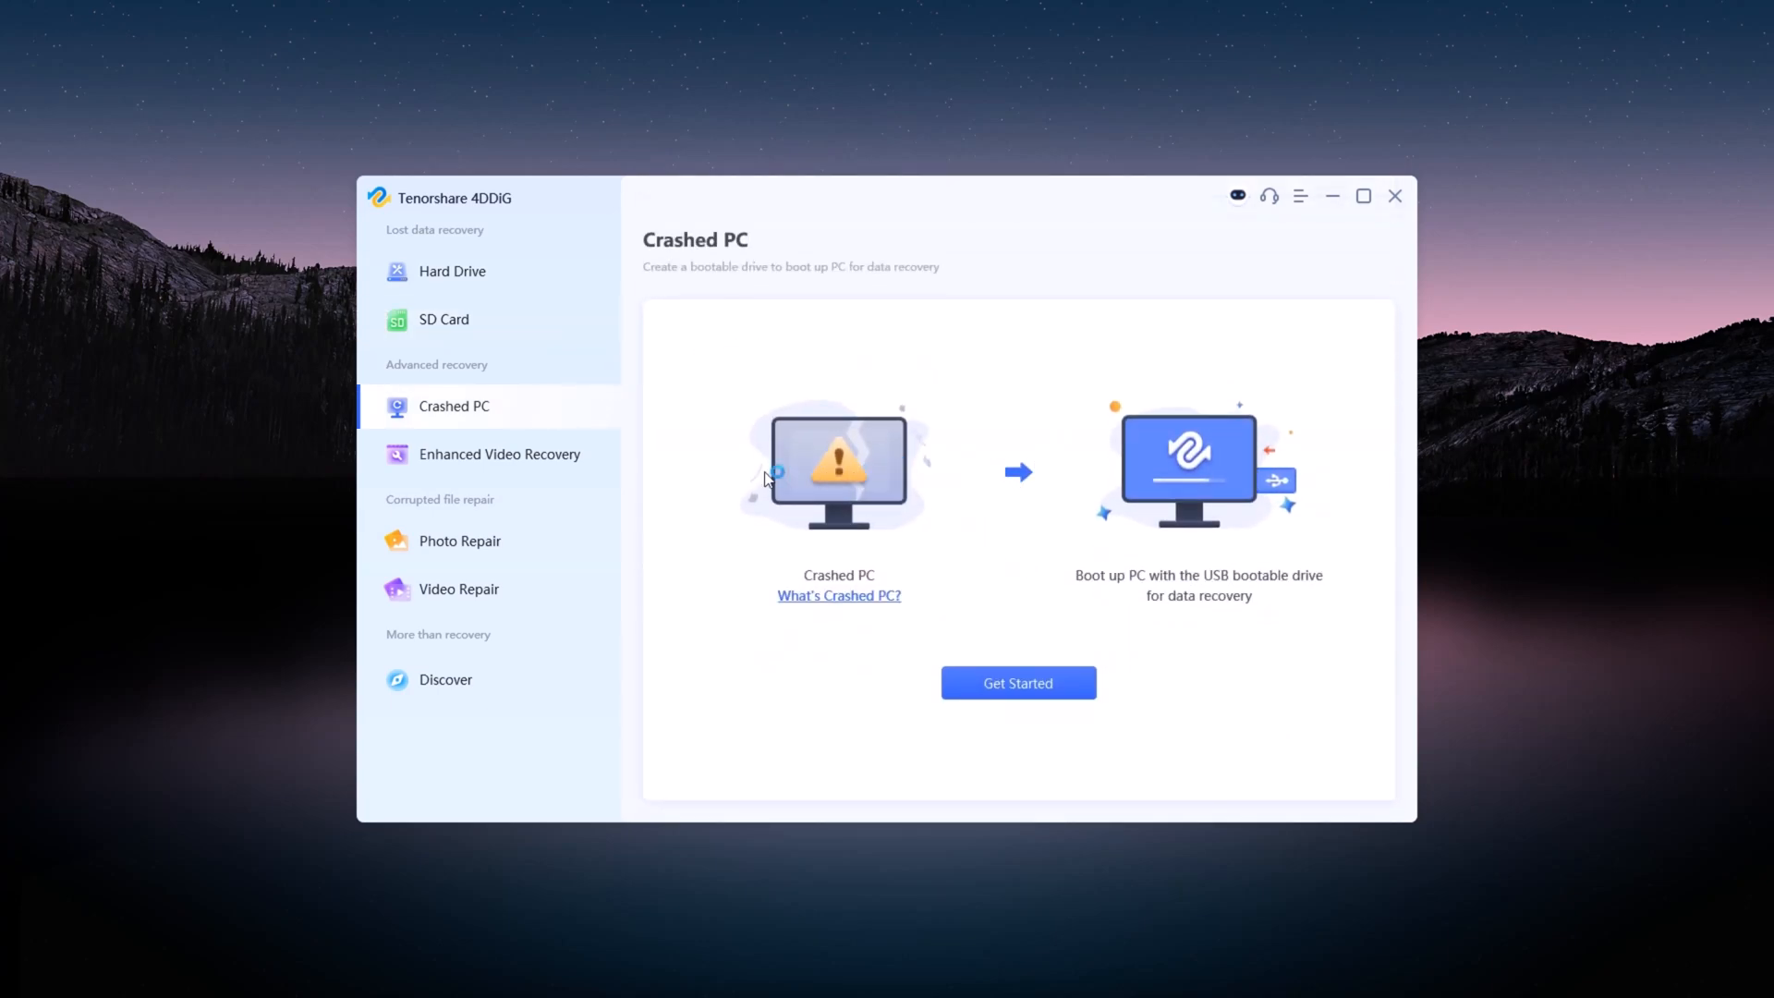
click(534, 463)
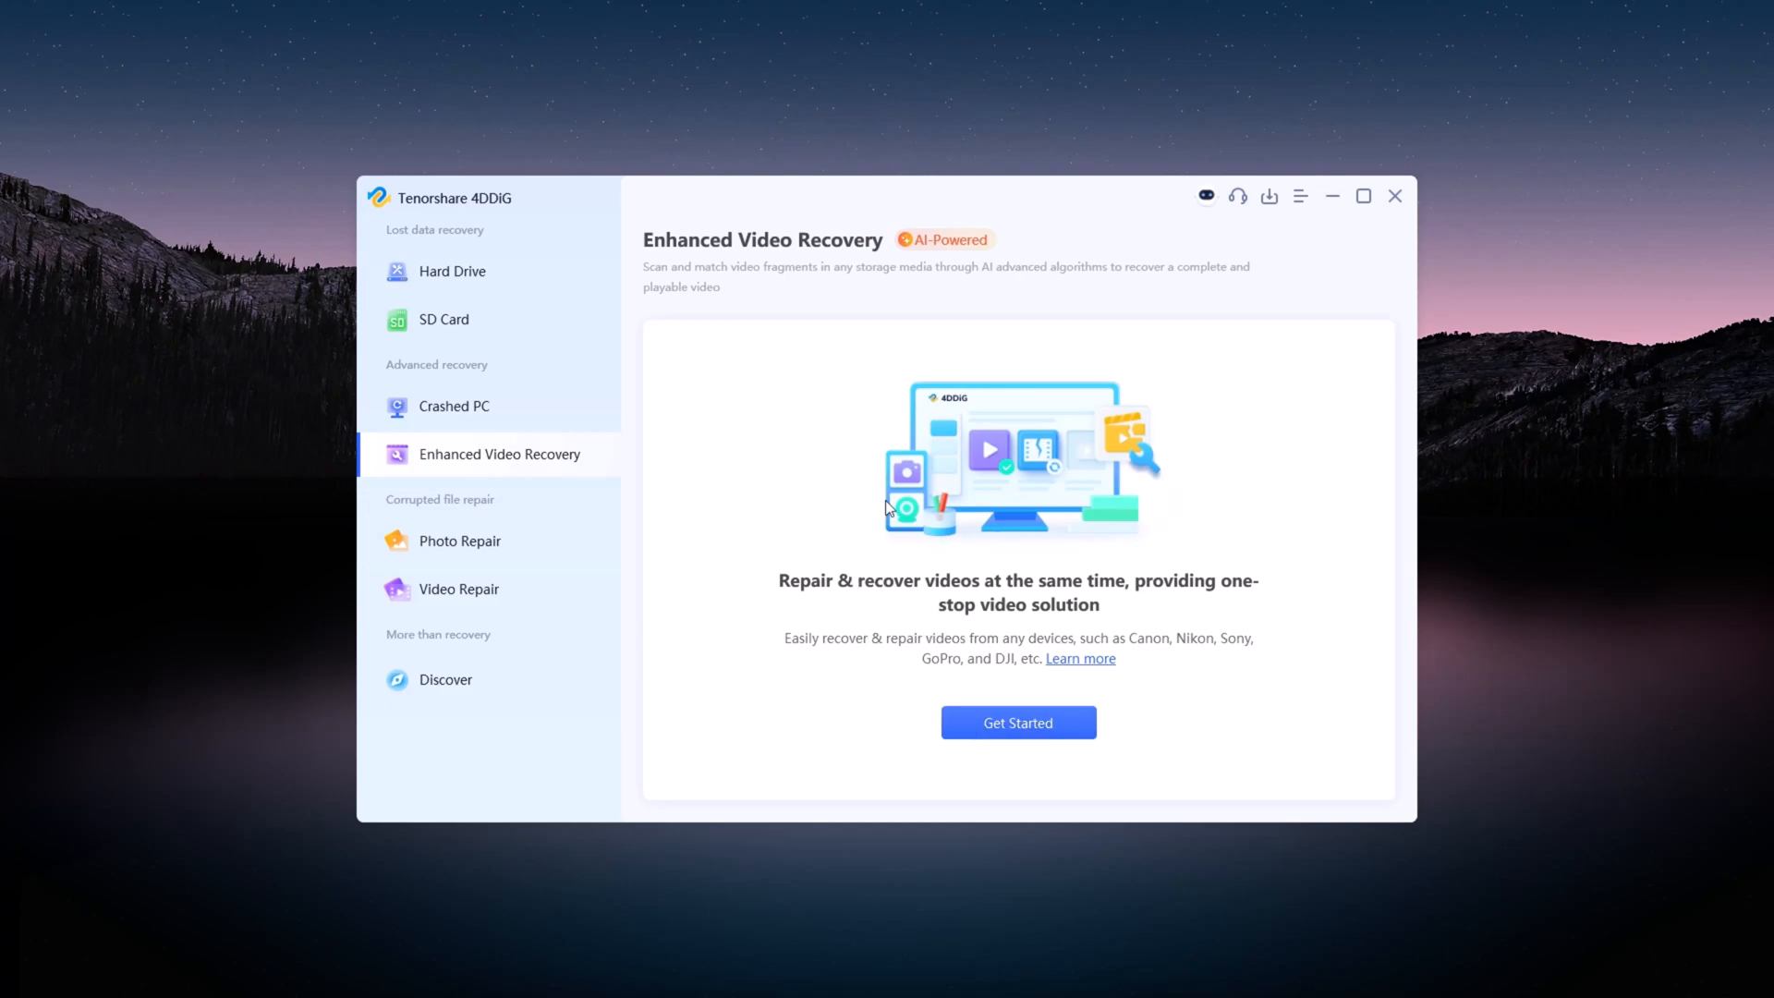
Step: Visit Photo Repair and Video Repair, ending on the Discover page of other tools
click(498, 543)
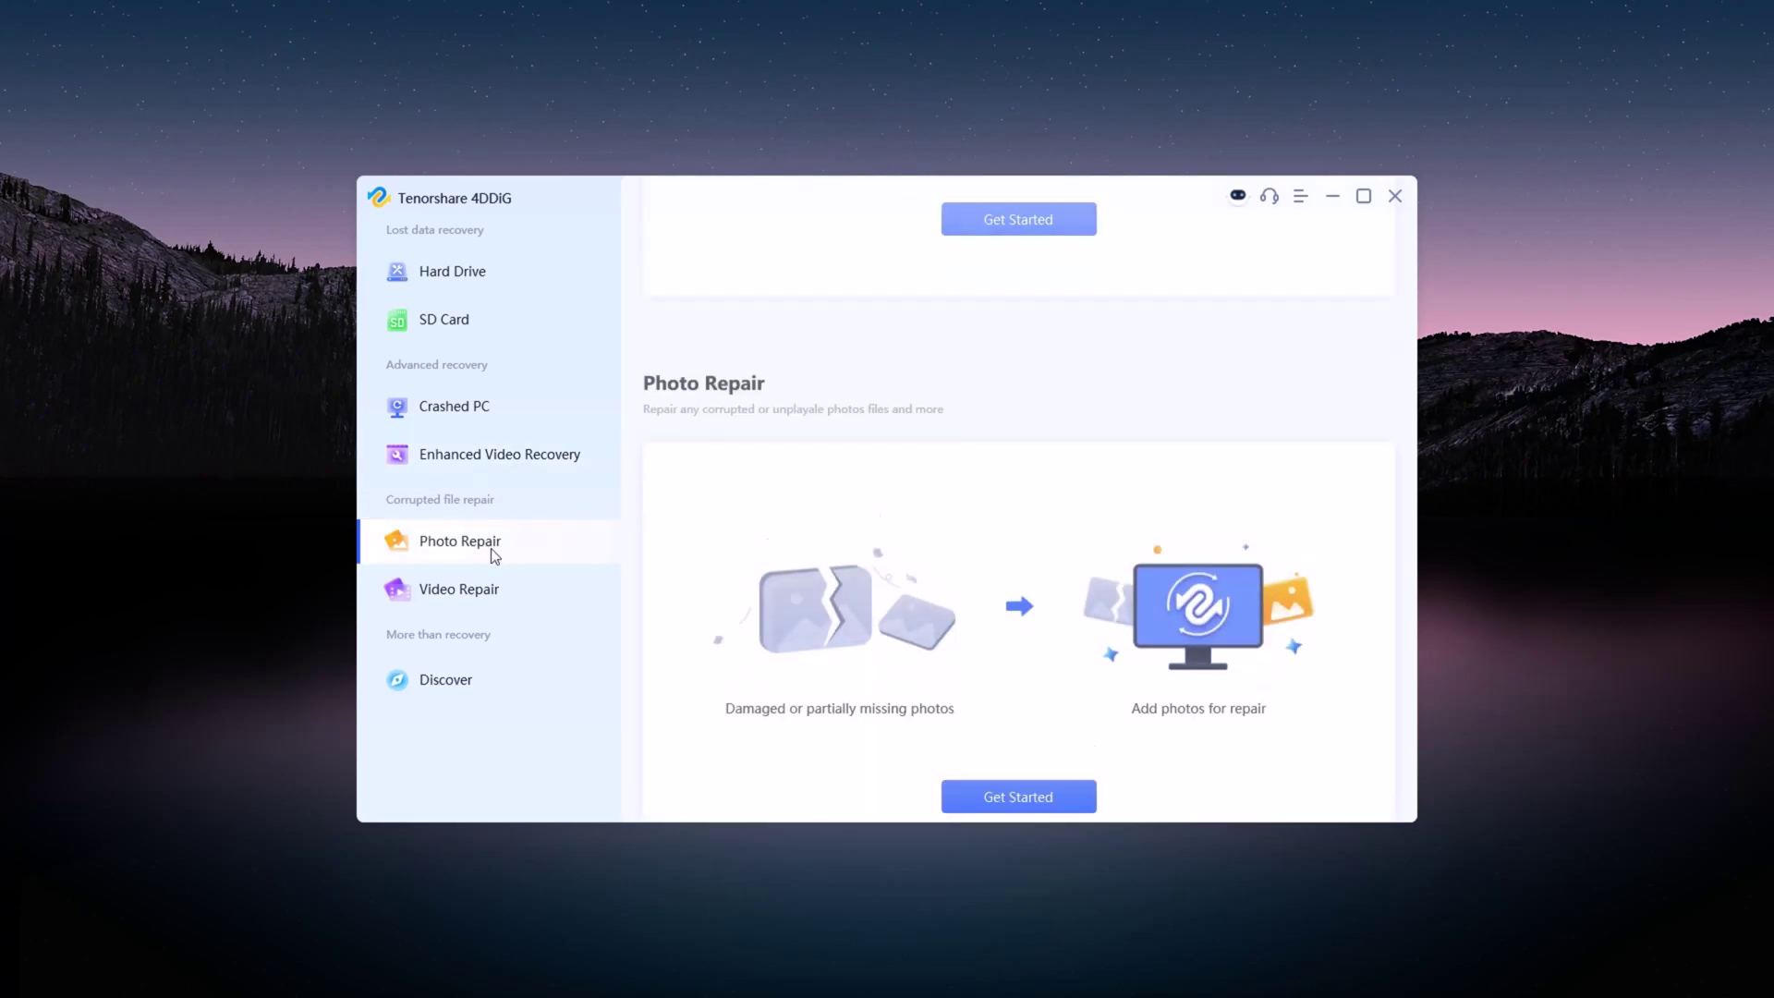
click(501, 600)
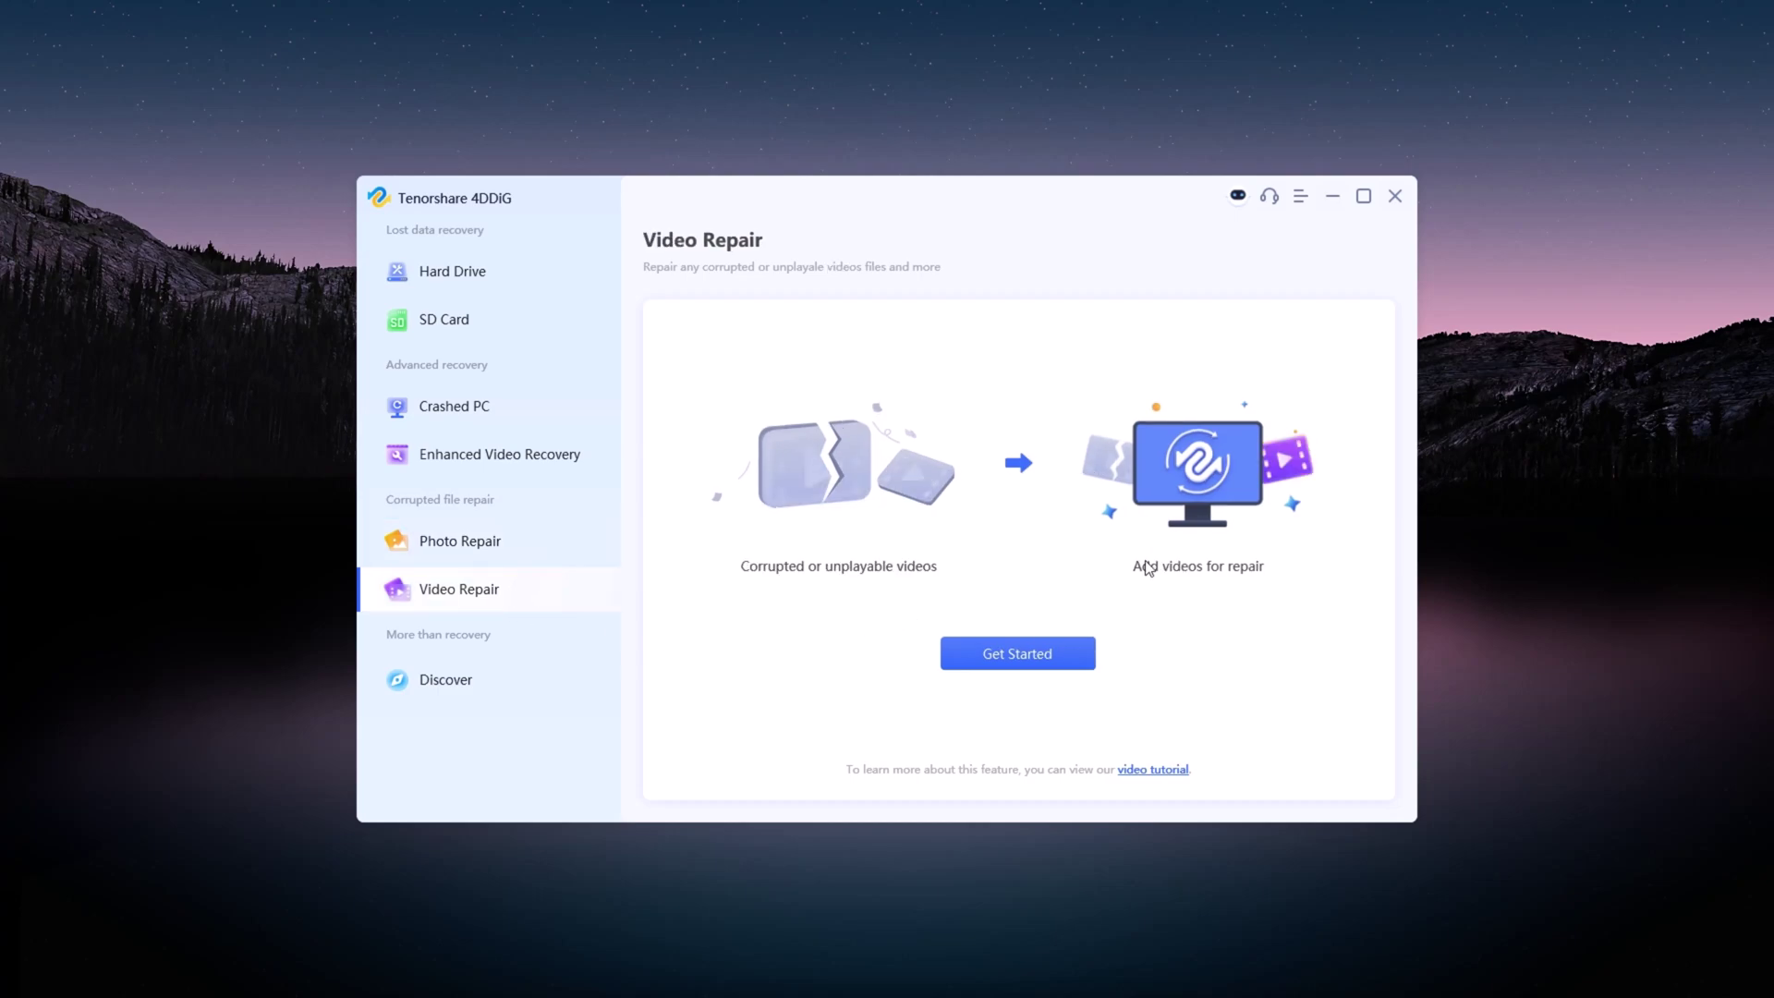
click(446, 679)
scroll(1102, 430, down, 2)
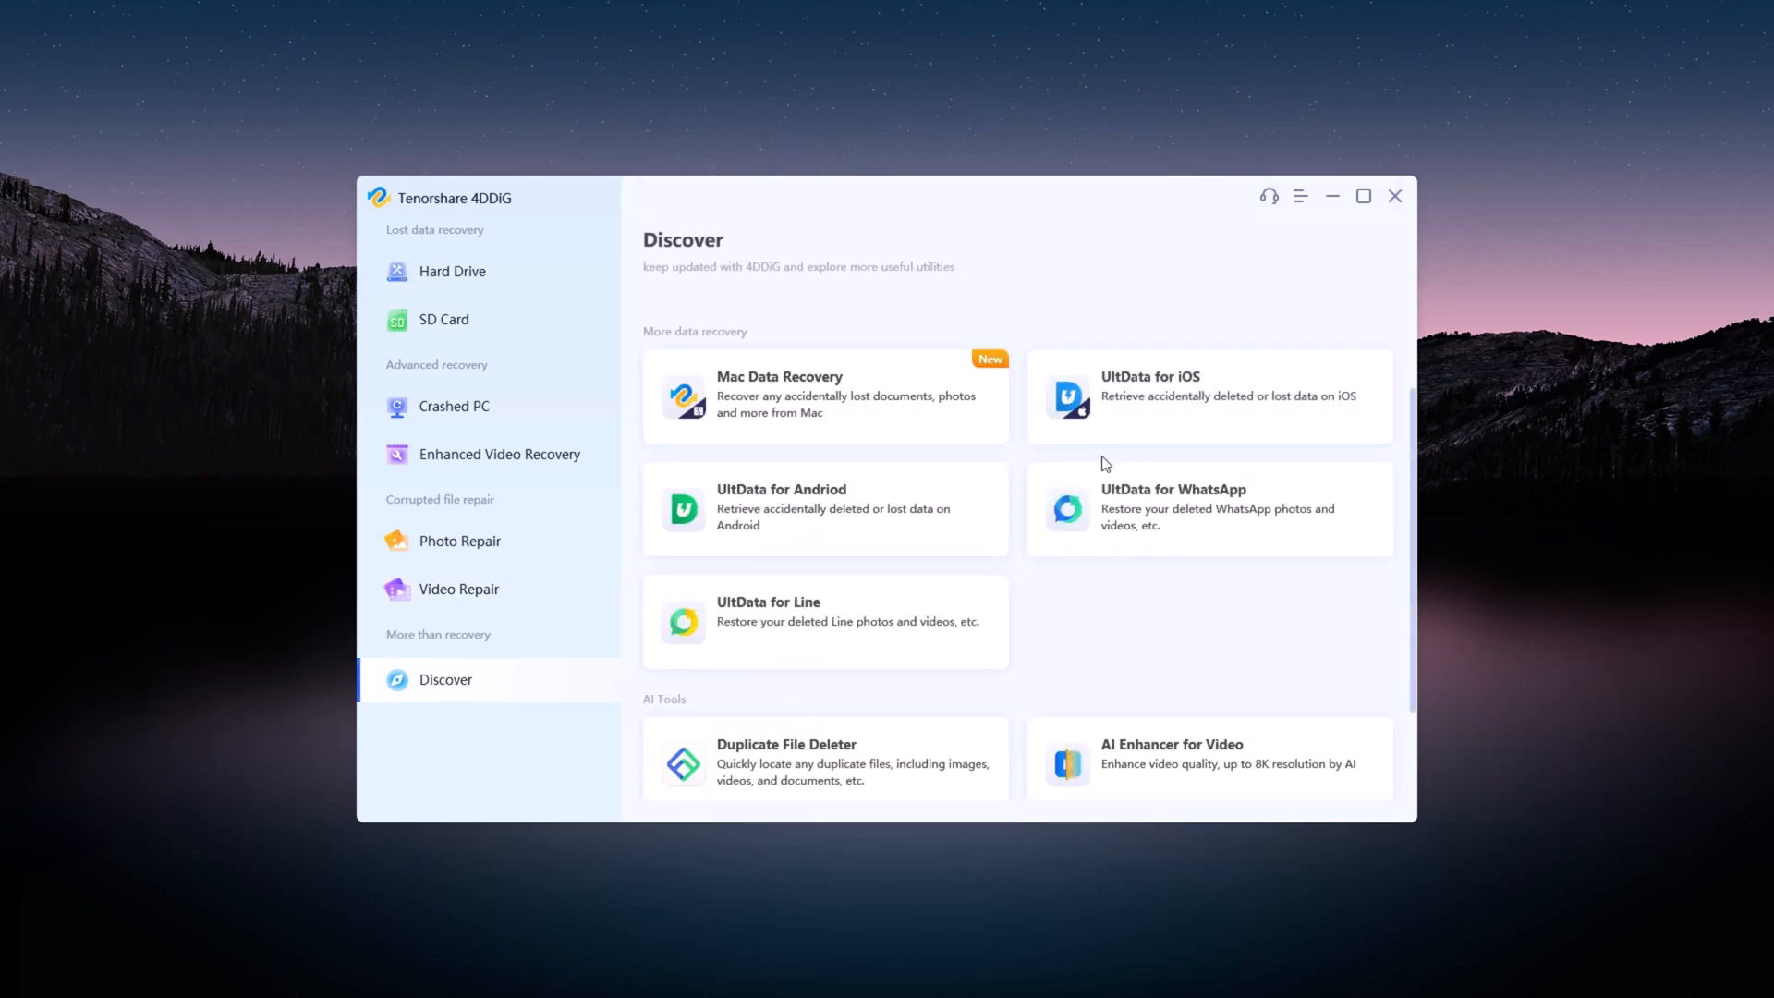
scroll(1136, 554, down, 2)
scroll(1109, 610, down, 1)
scroll(1042, 714, up, 2)
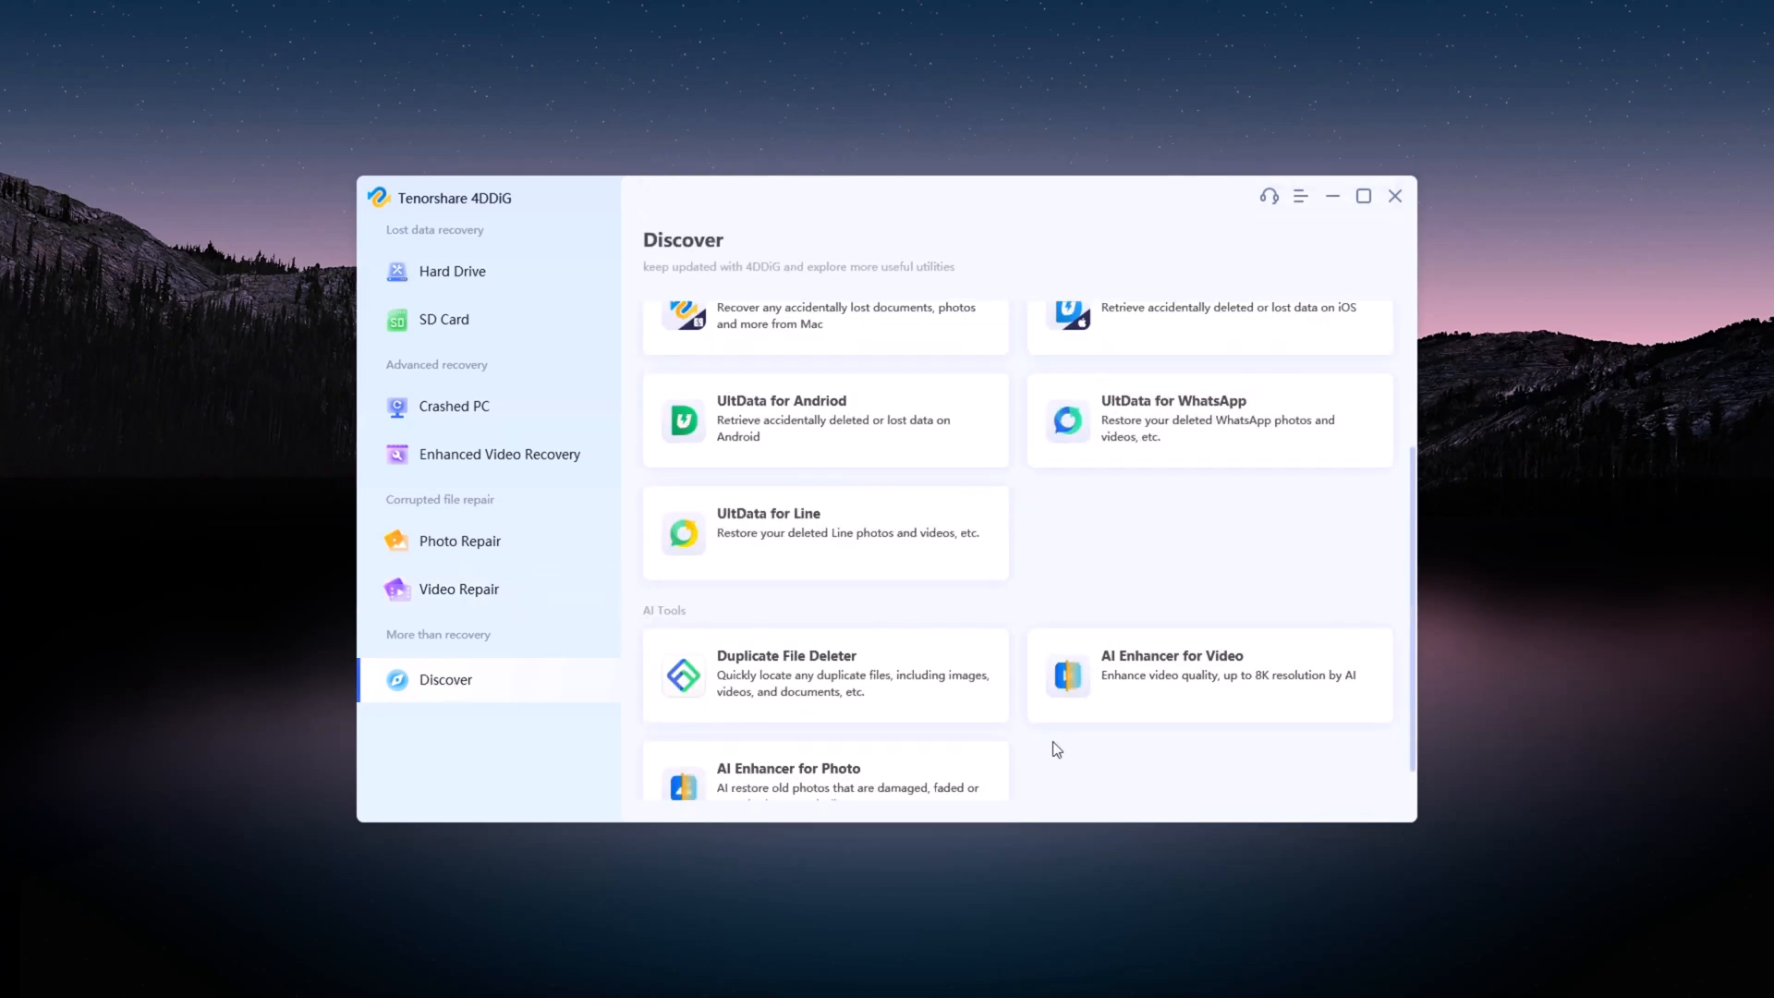
scroll(1052, 741, up, 1)
scroll(1051, 742, up, 1)
scroll(1053, 741, up, 1)
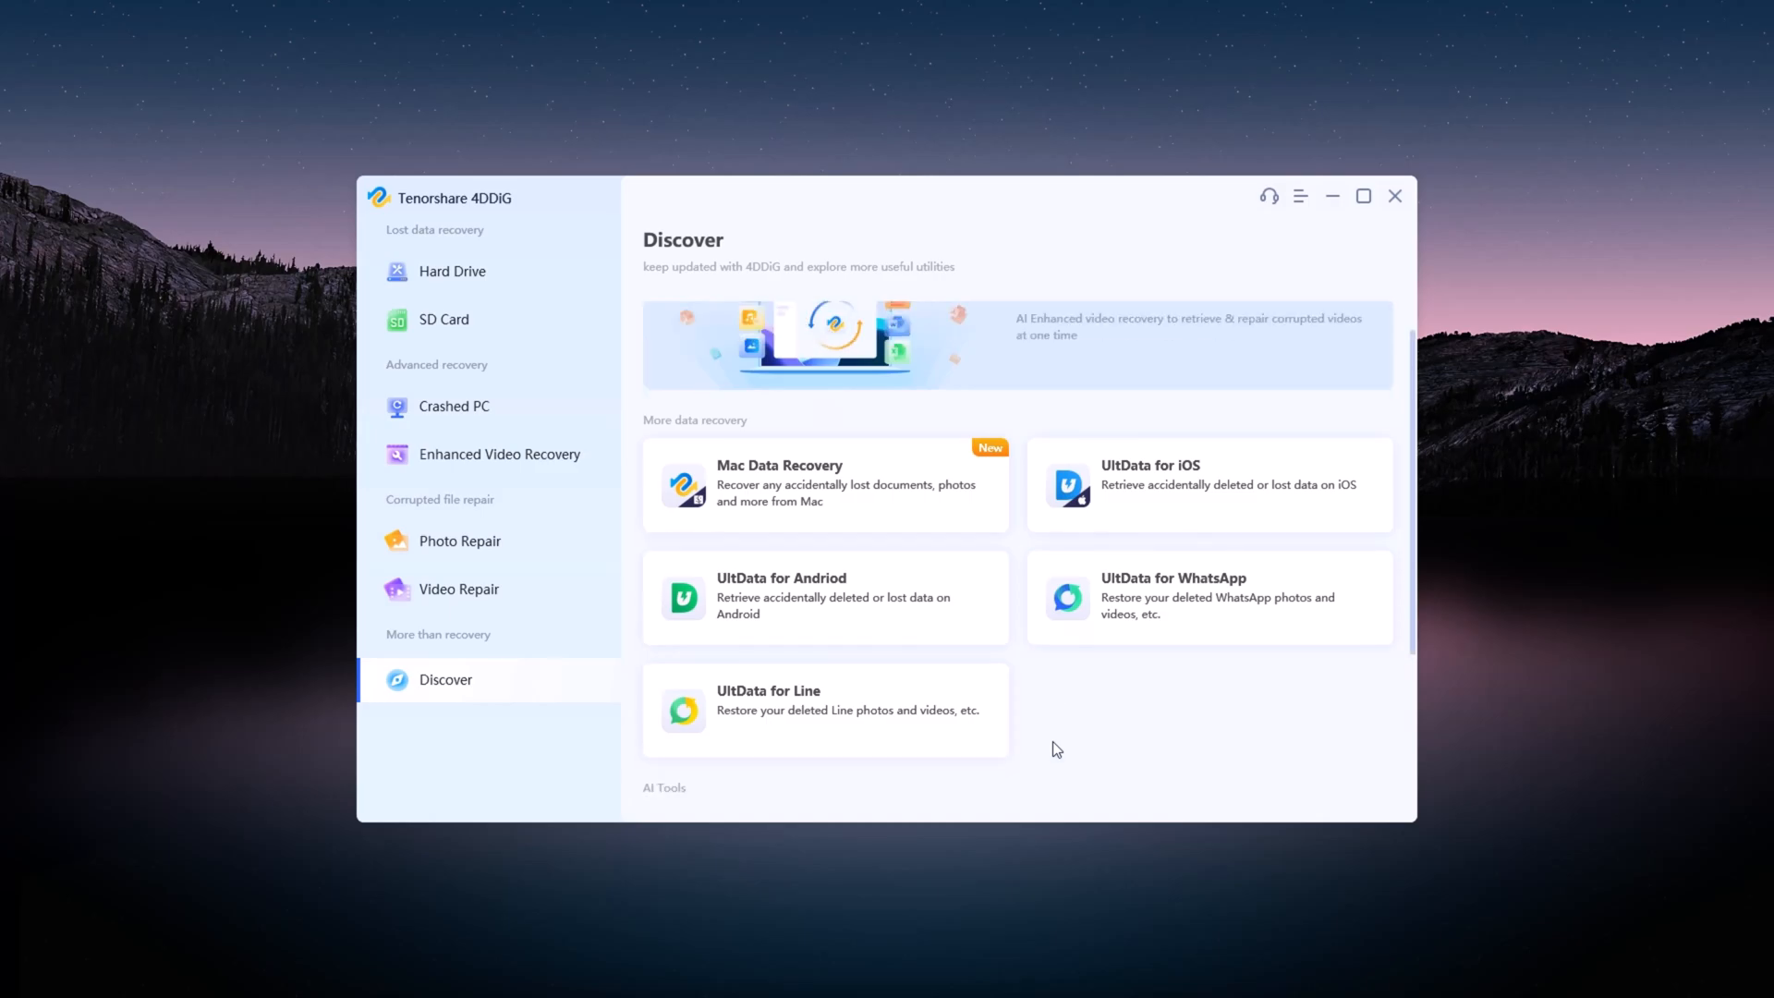
scroll(1052, 749, down, 2)
scroll(1052, 749, up, 2)
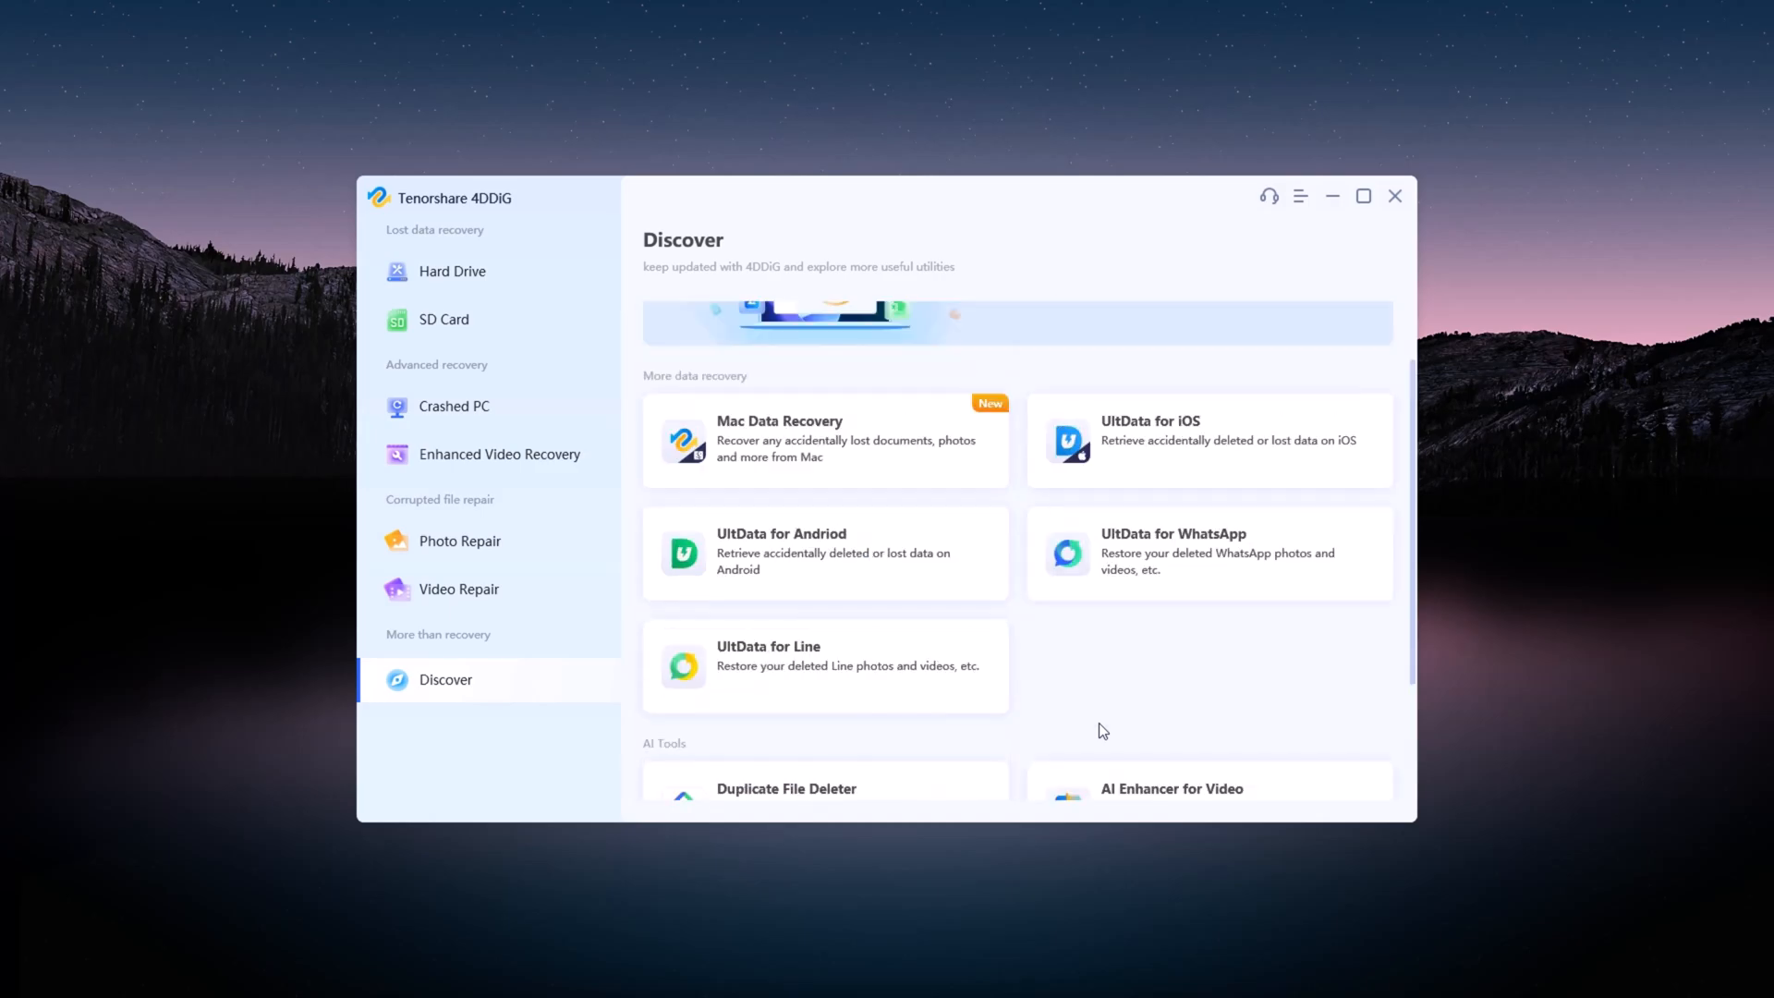
scroll(1099, 730, up, 1)
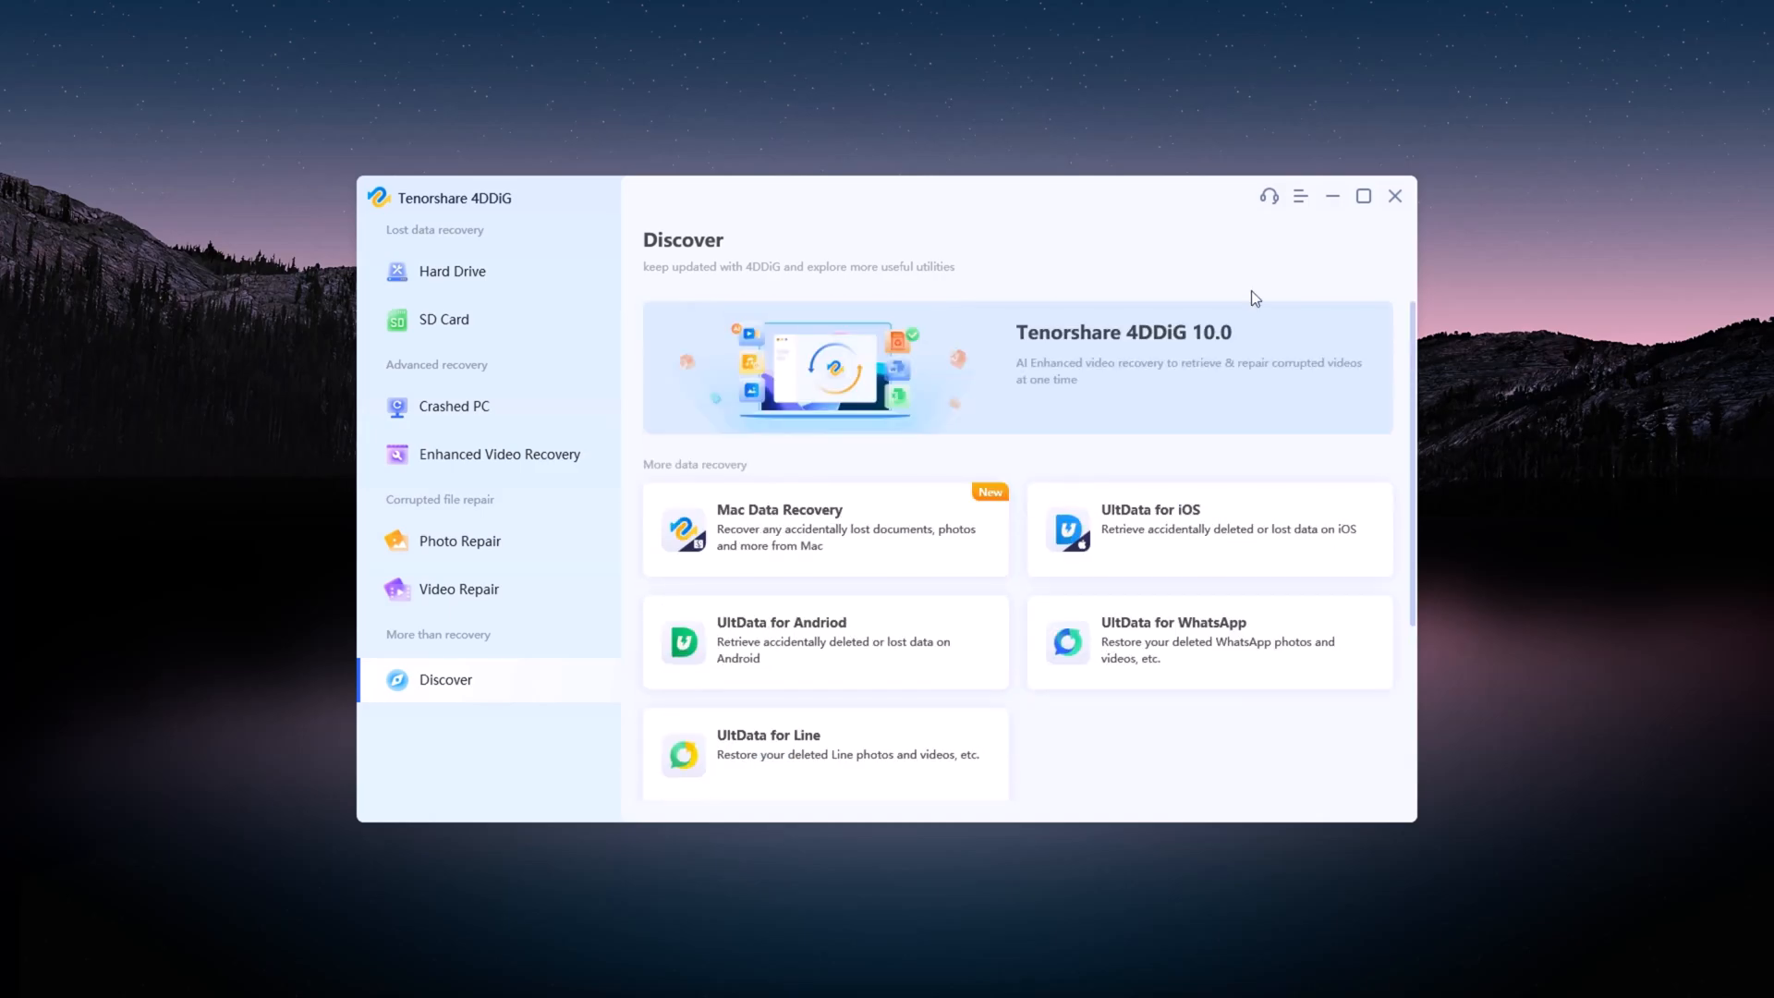
Step: Return to Hard Drive and briefly try the Desktop, Recycle Bin and folder scan options without scanning
click(490, 272)
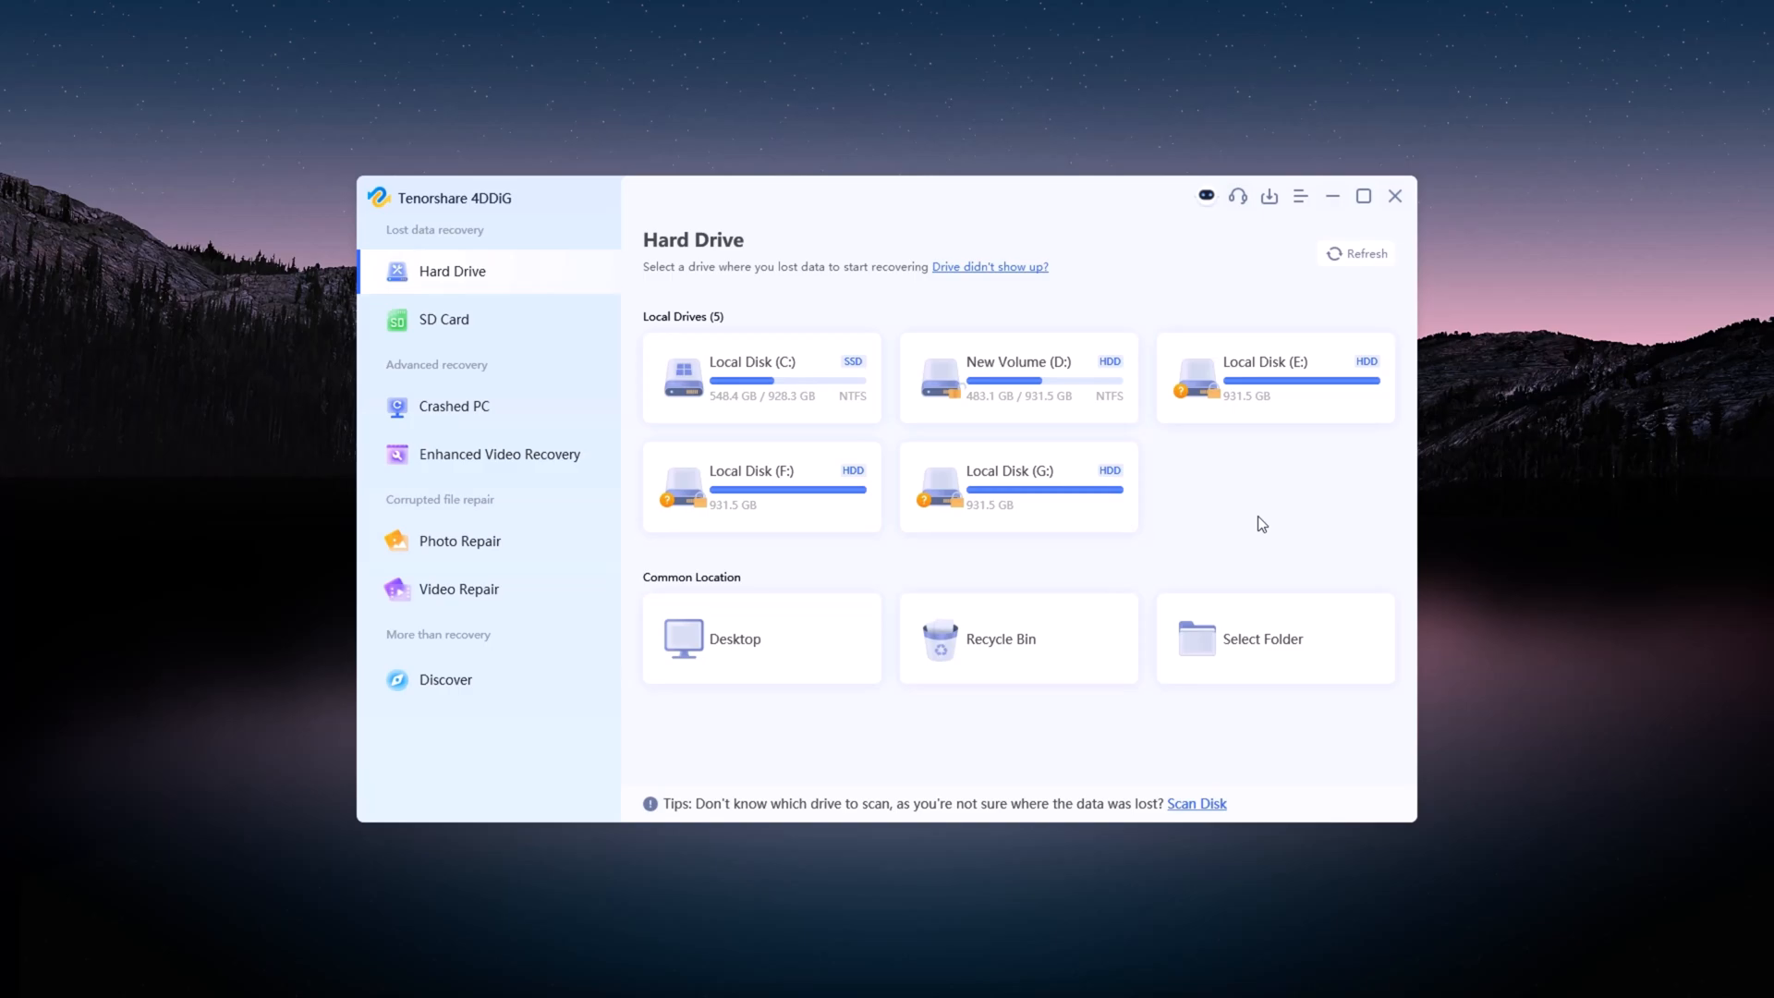
mouse_move(760, 638)
click(793, 651)
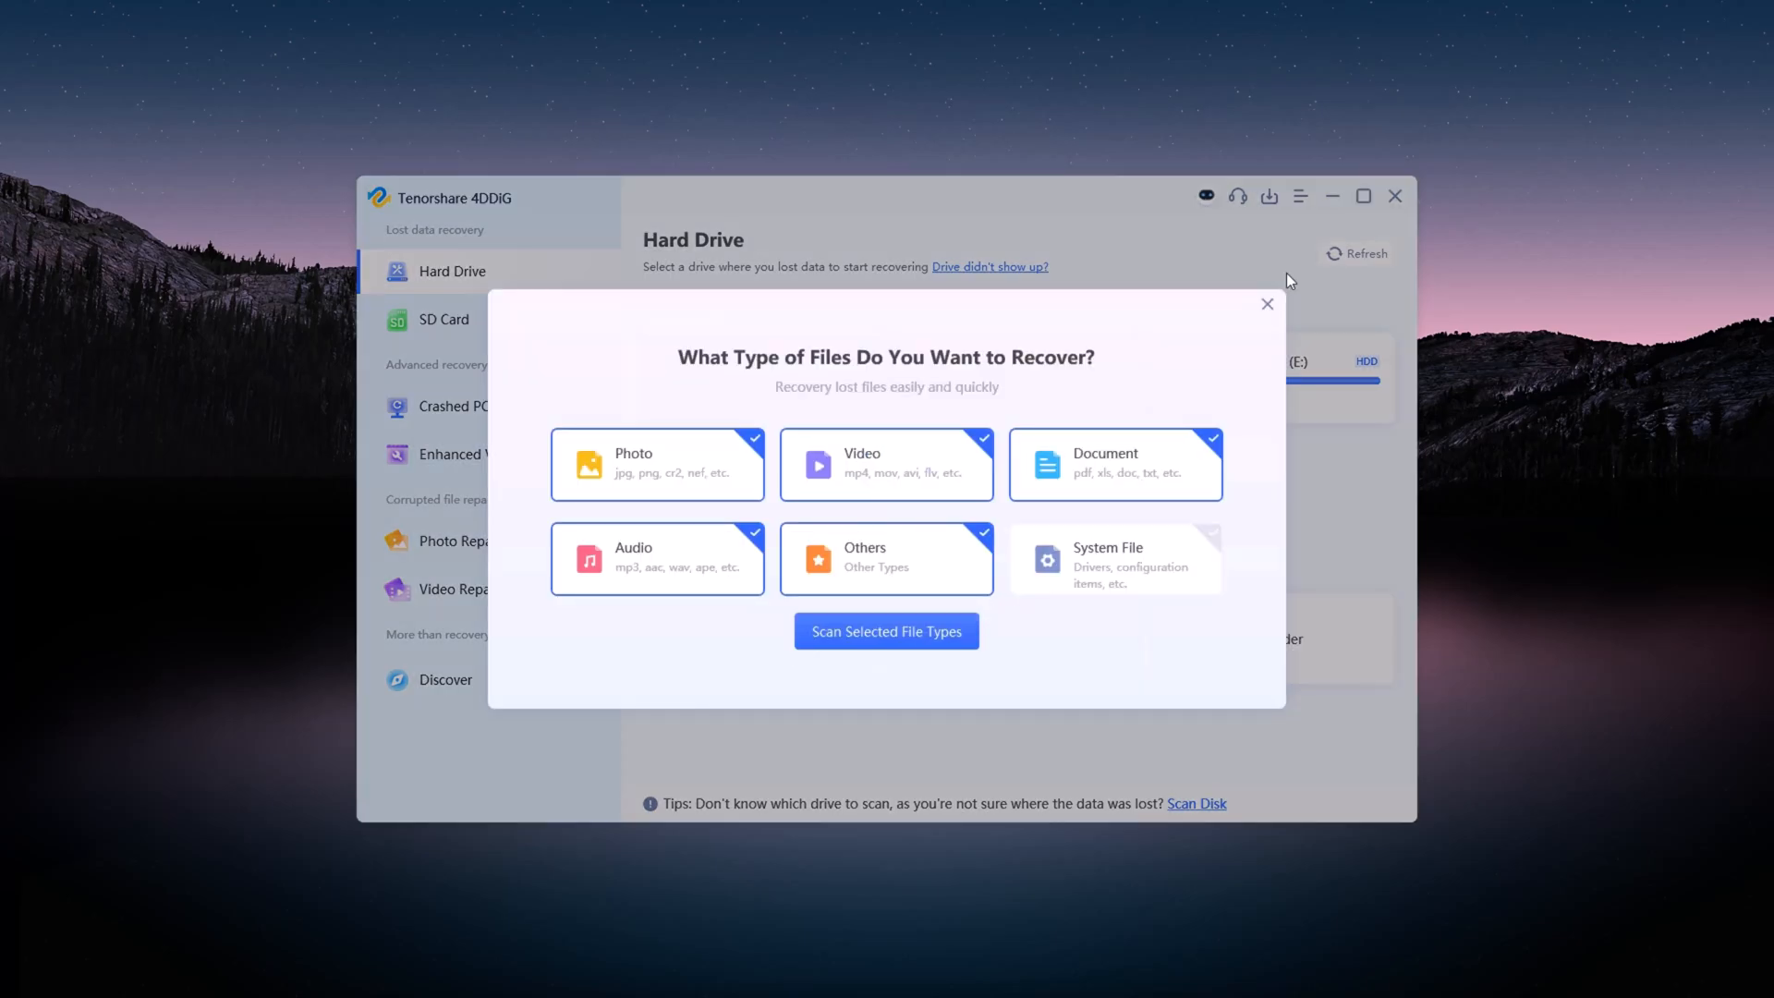
click(1266, 304)
click(1029, 649)
click(1268, 304)
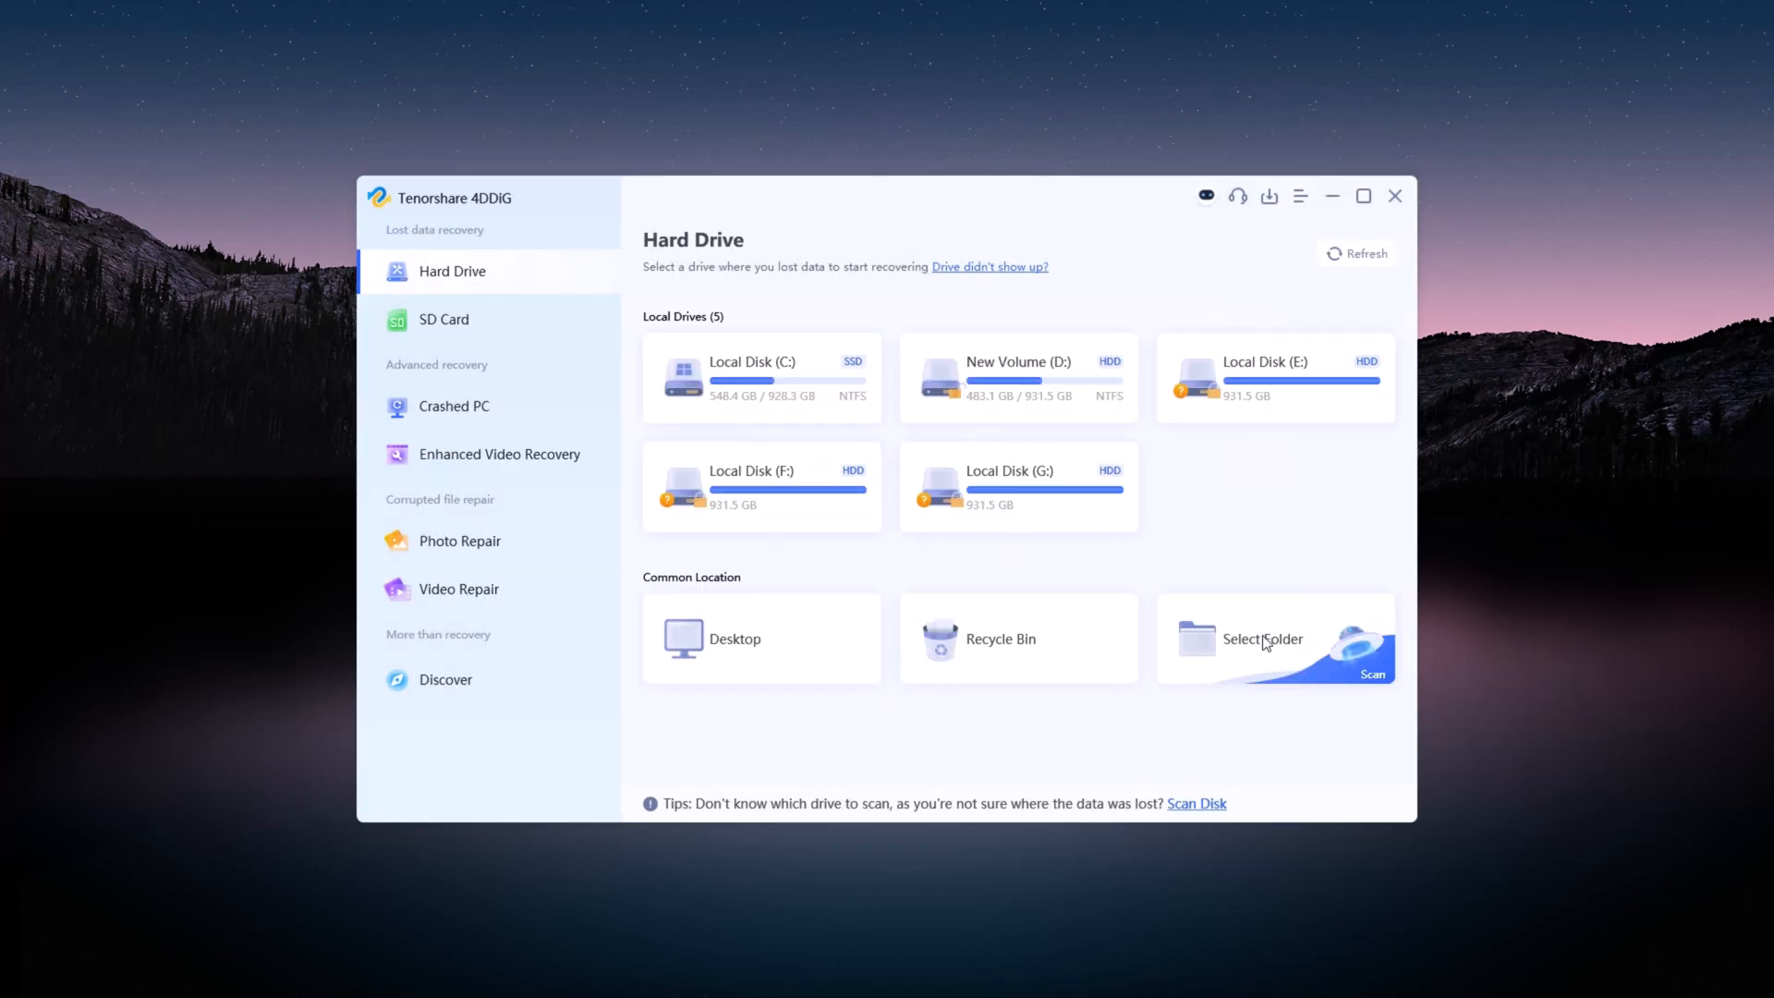
click(1266, 642)
click(1188, 624)
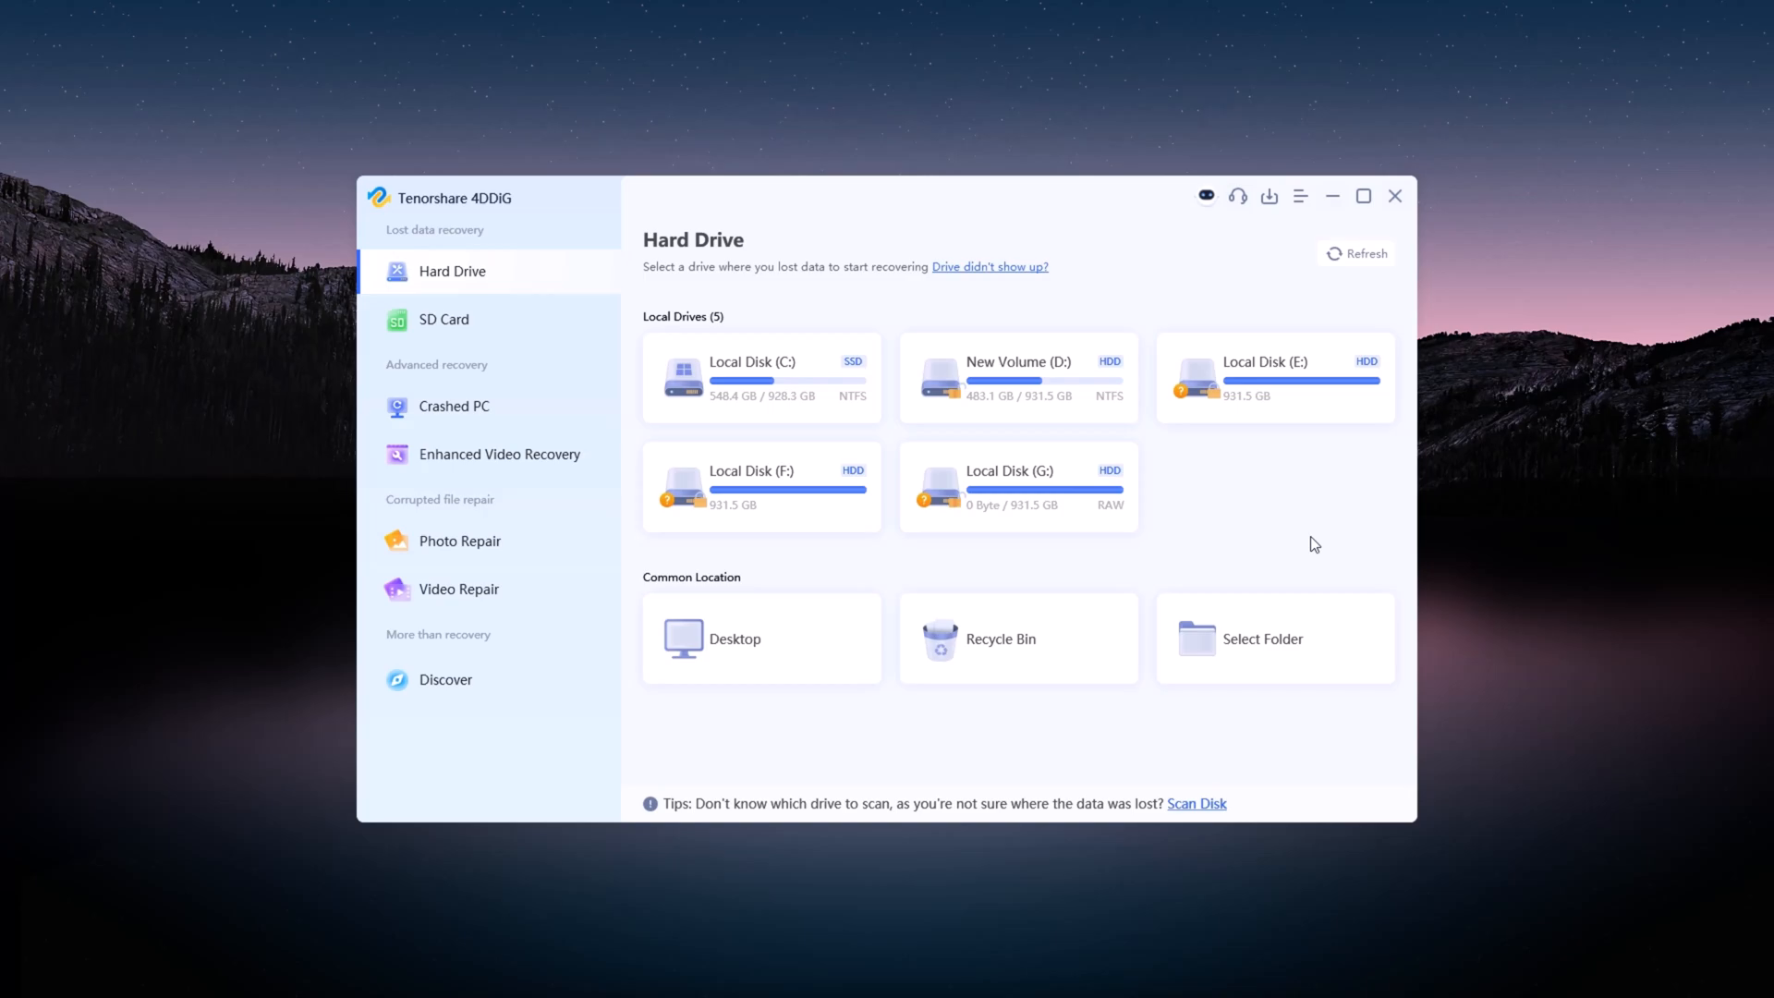
Step: Choose Local Disk (G:) to open its file-type selection dialog
click(1033, 493)
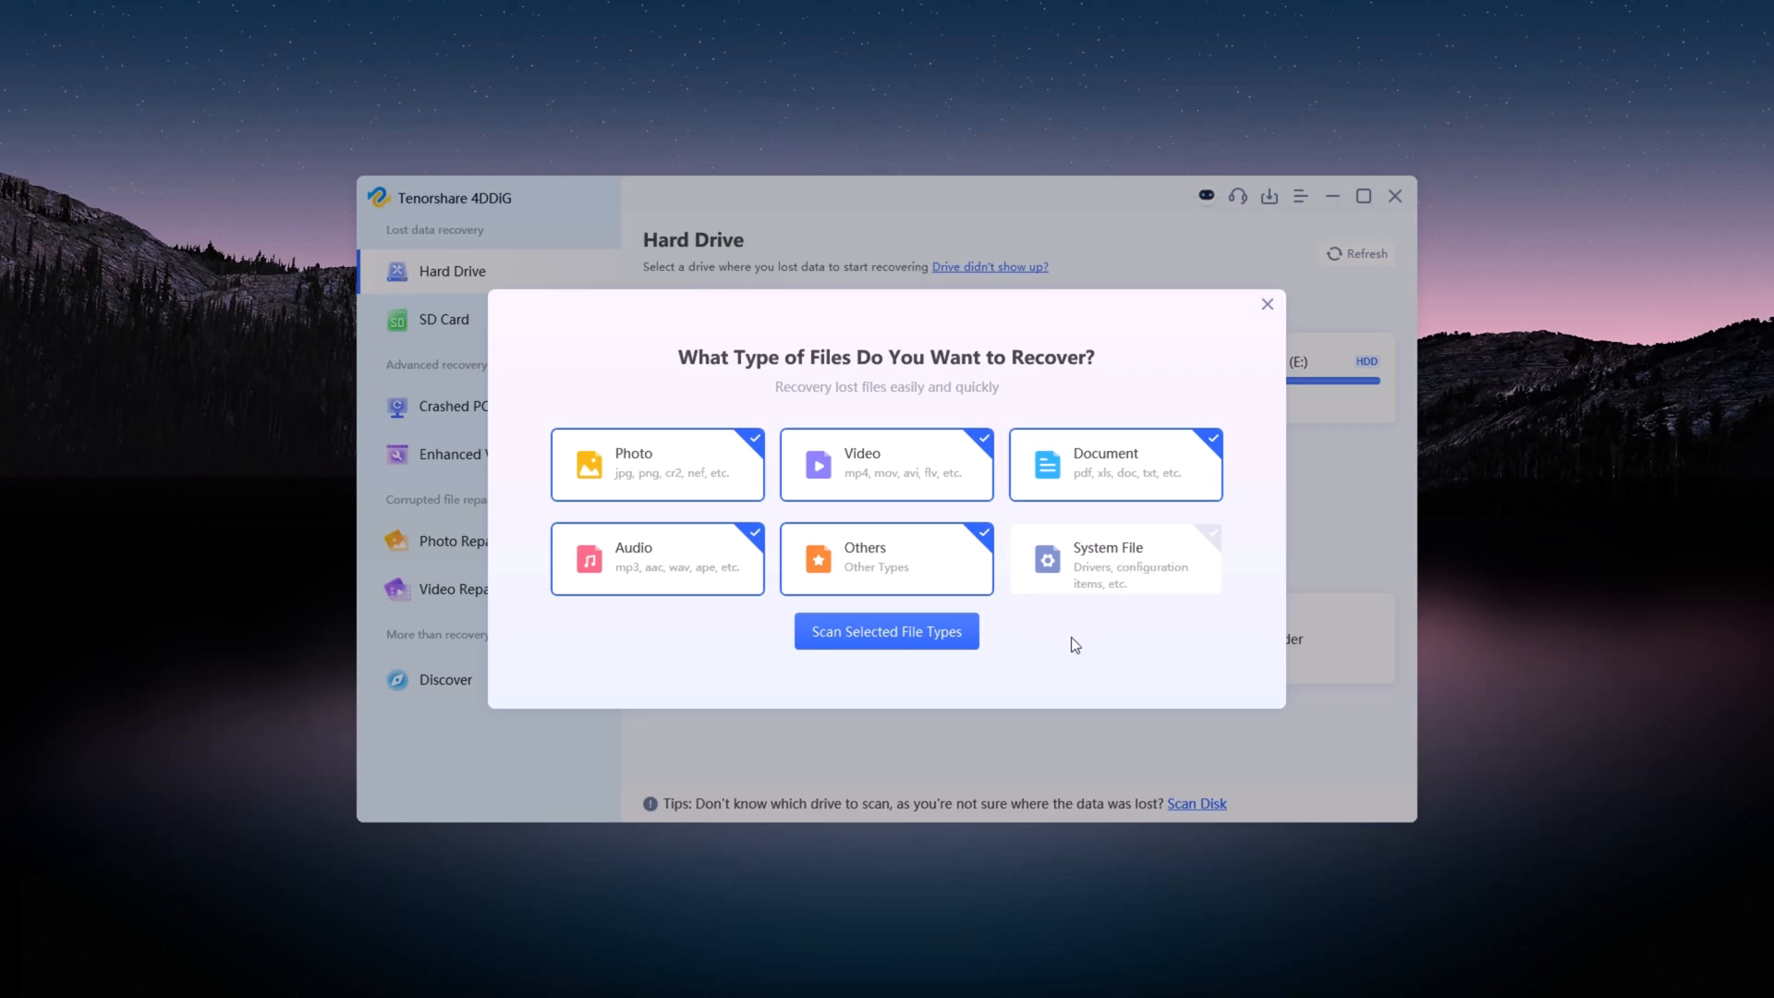
Step: Scan drive G: for Photo and Audio only, excluding Video, Document and Others
click(922, 477)
click(1122, 475)
click(911, 553)
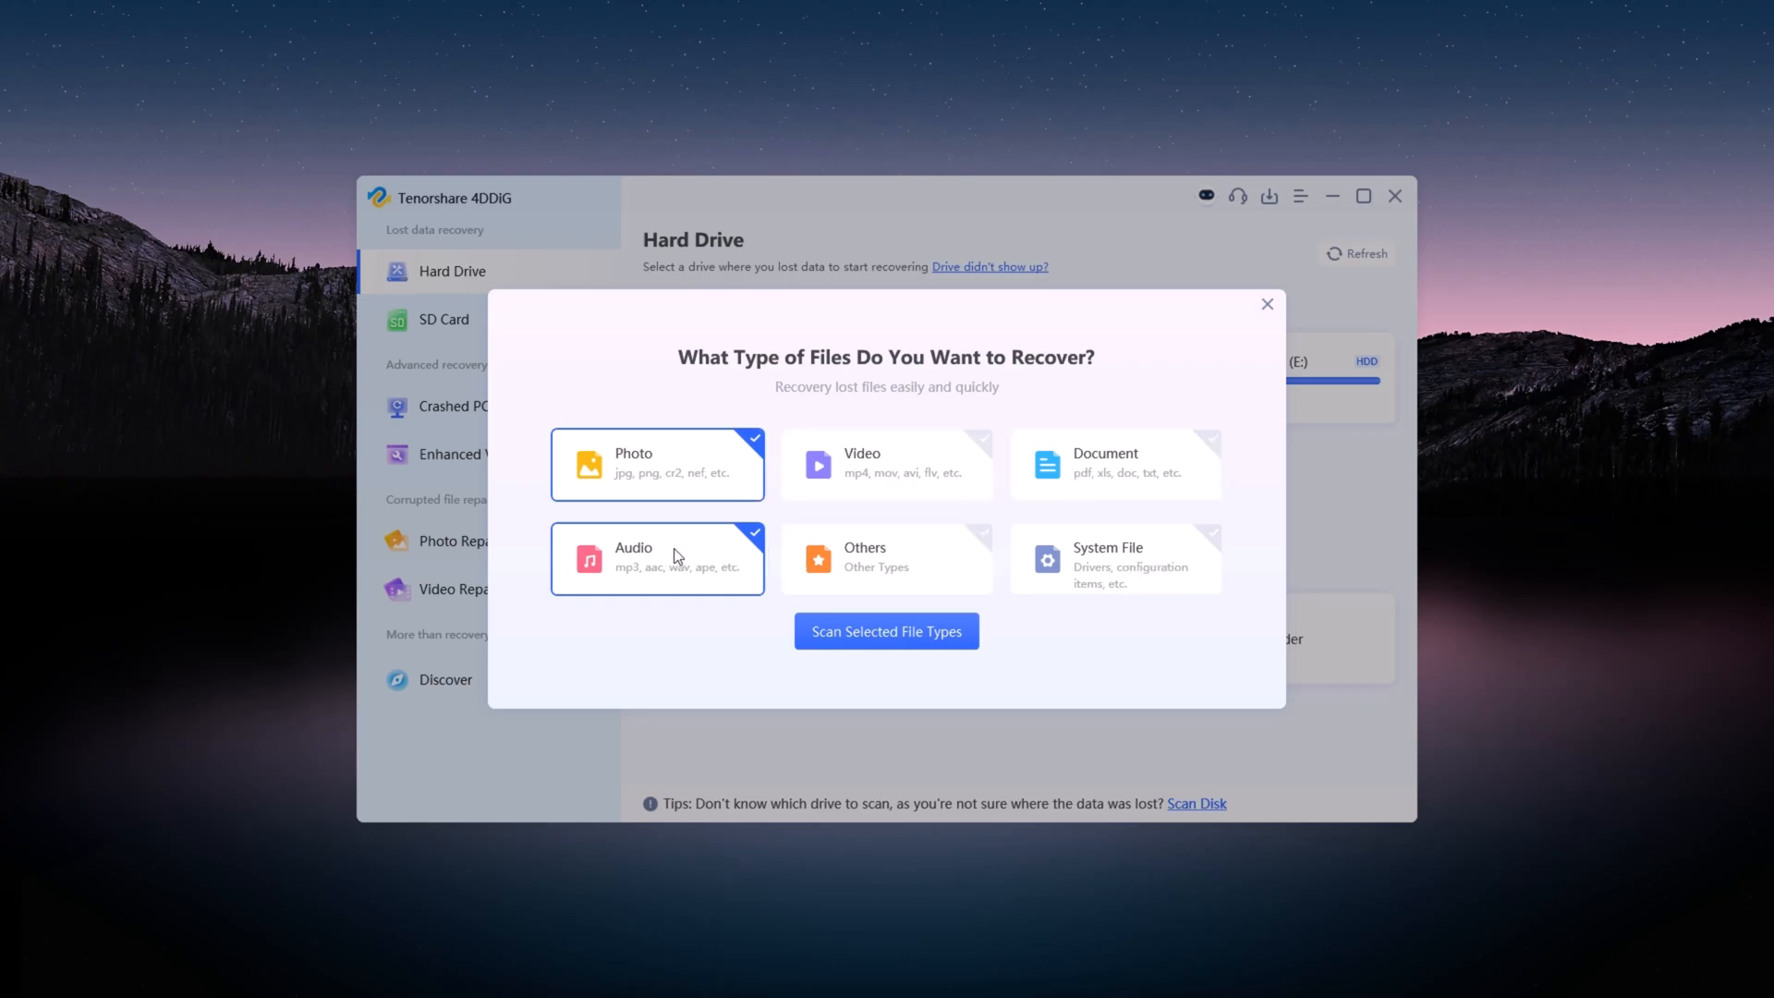
click(905, 629)
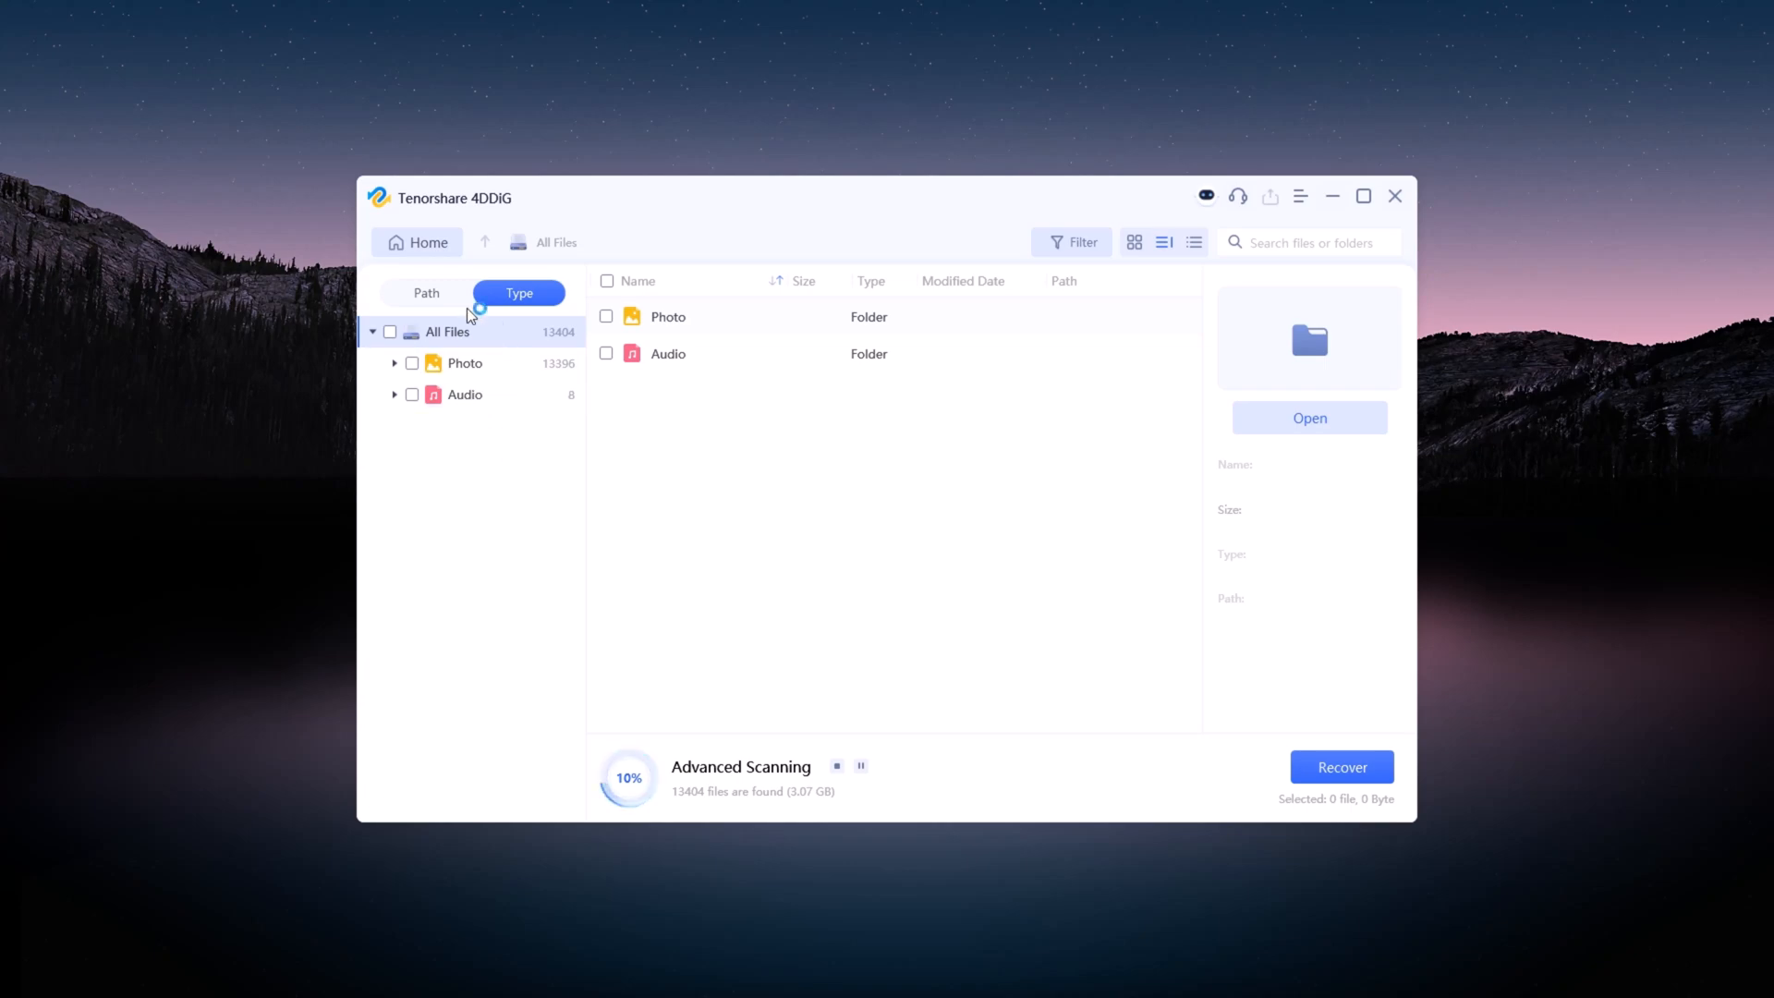
Step: View the found files by Path then by Type, and stop the scan
click(429, 294)
click(521, 292)
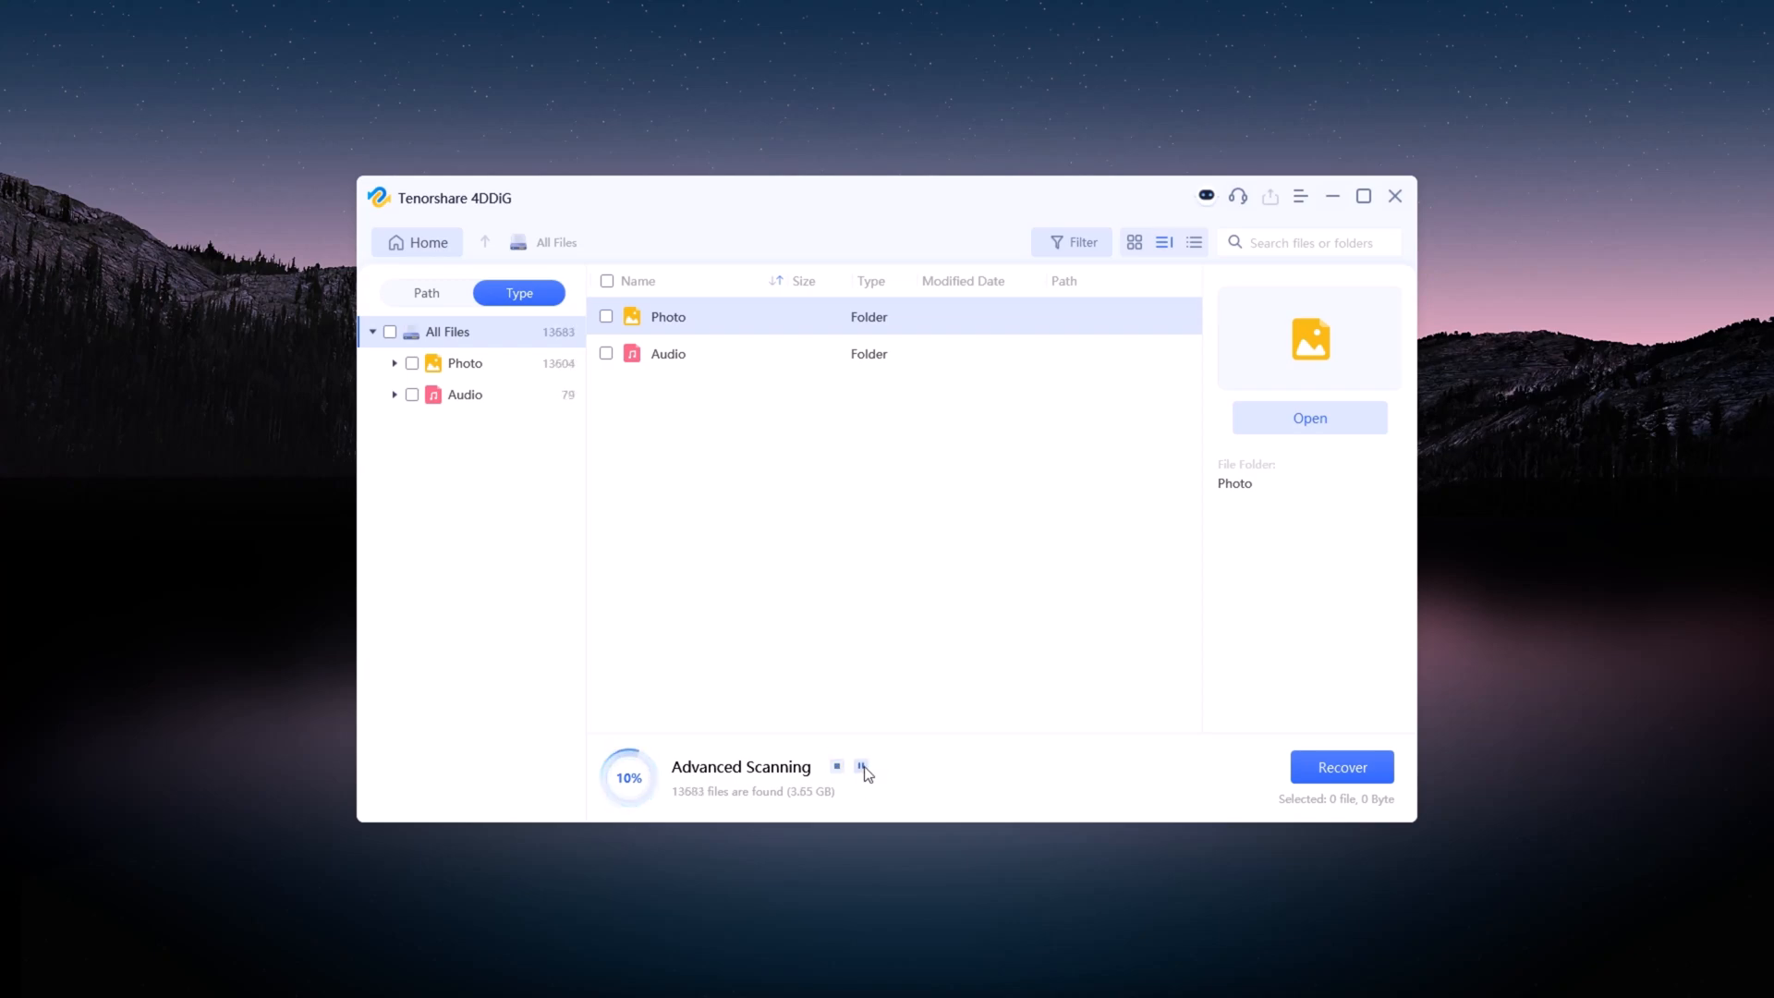
click(838, 767)
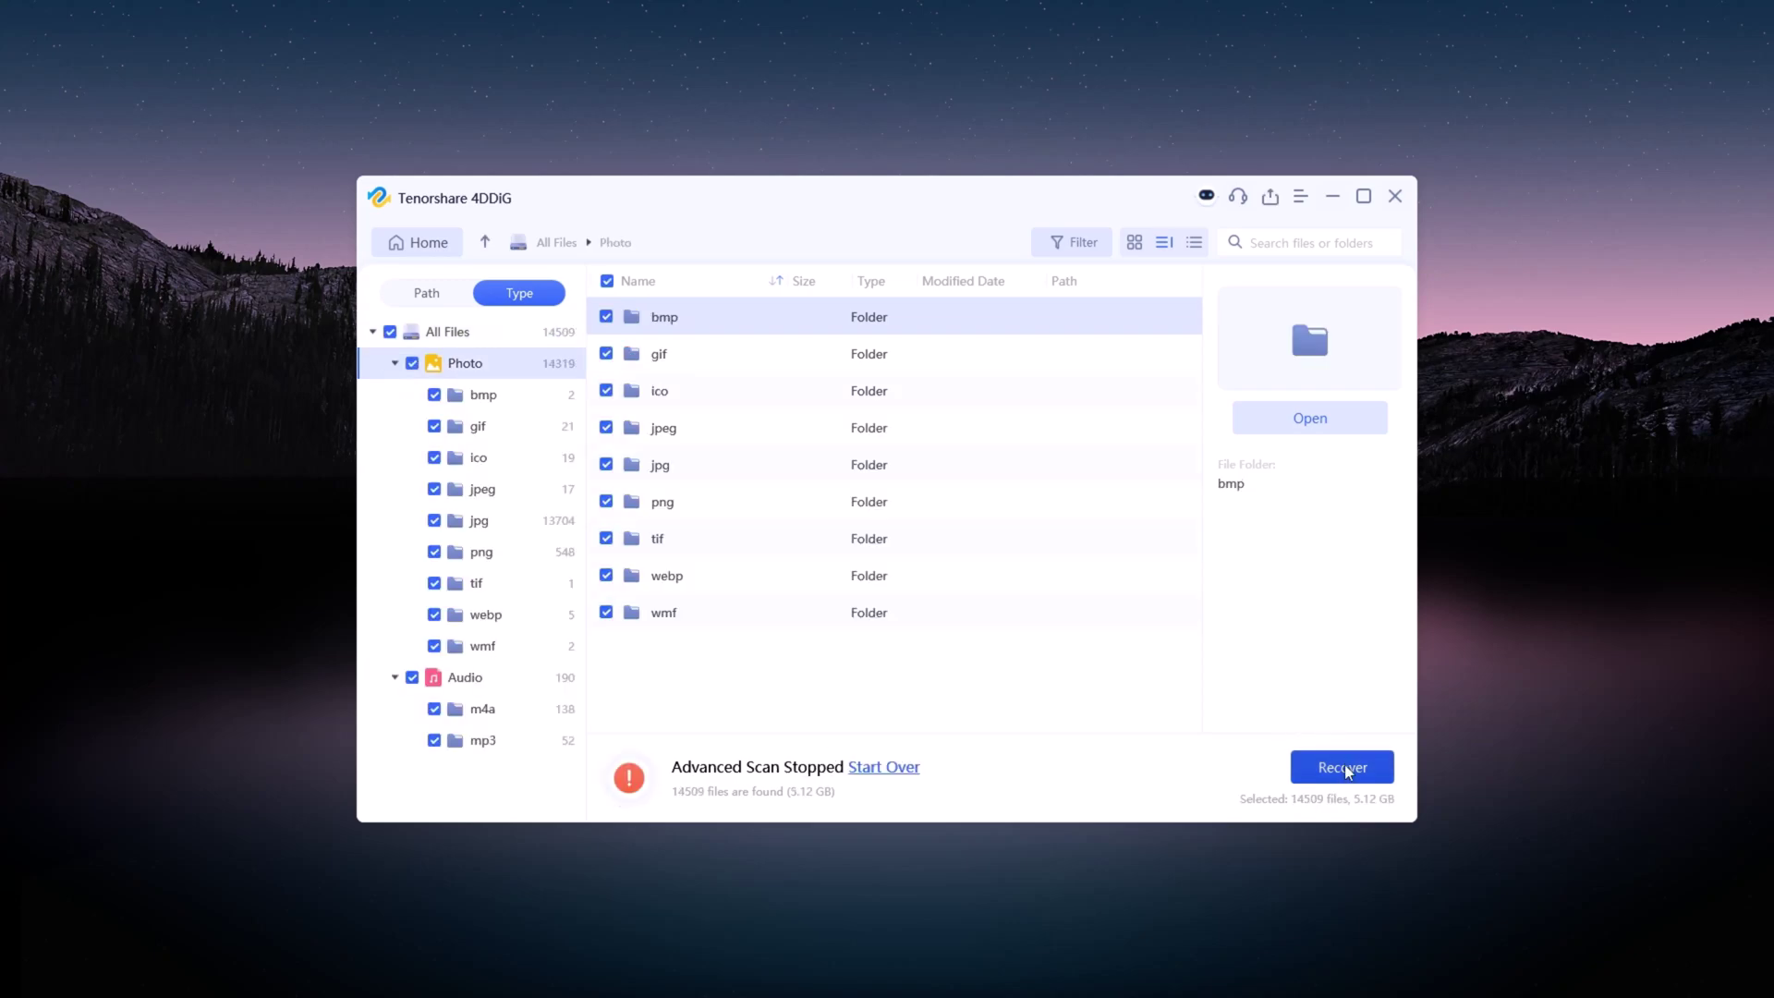
Step: Recover all found files to the Desktop, choosing Recover and Repair for corrupted ones
click(1341, 766)
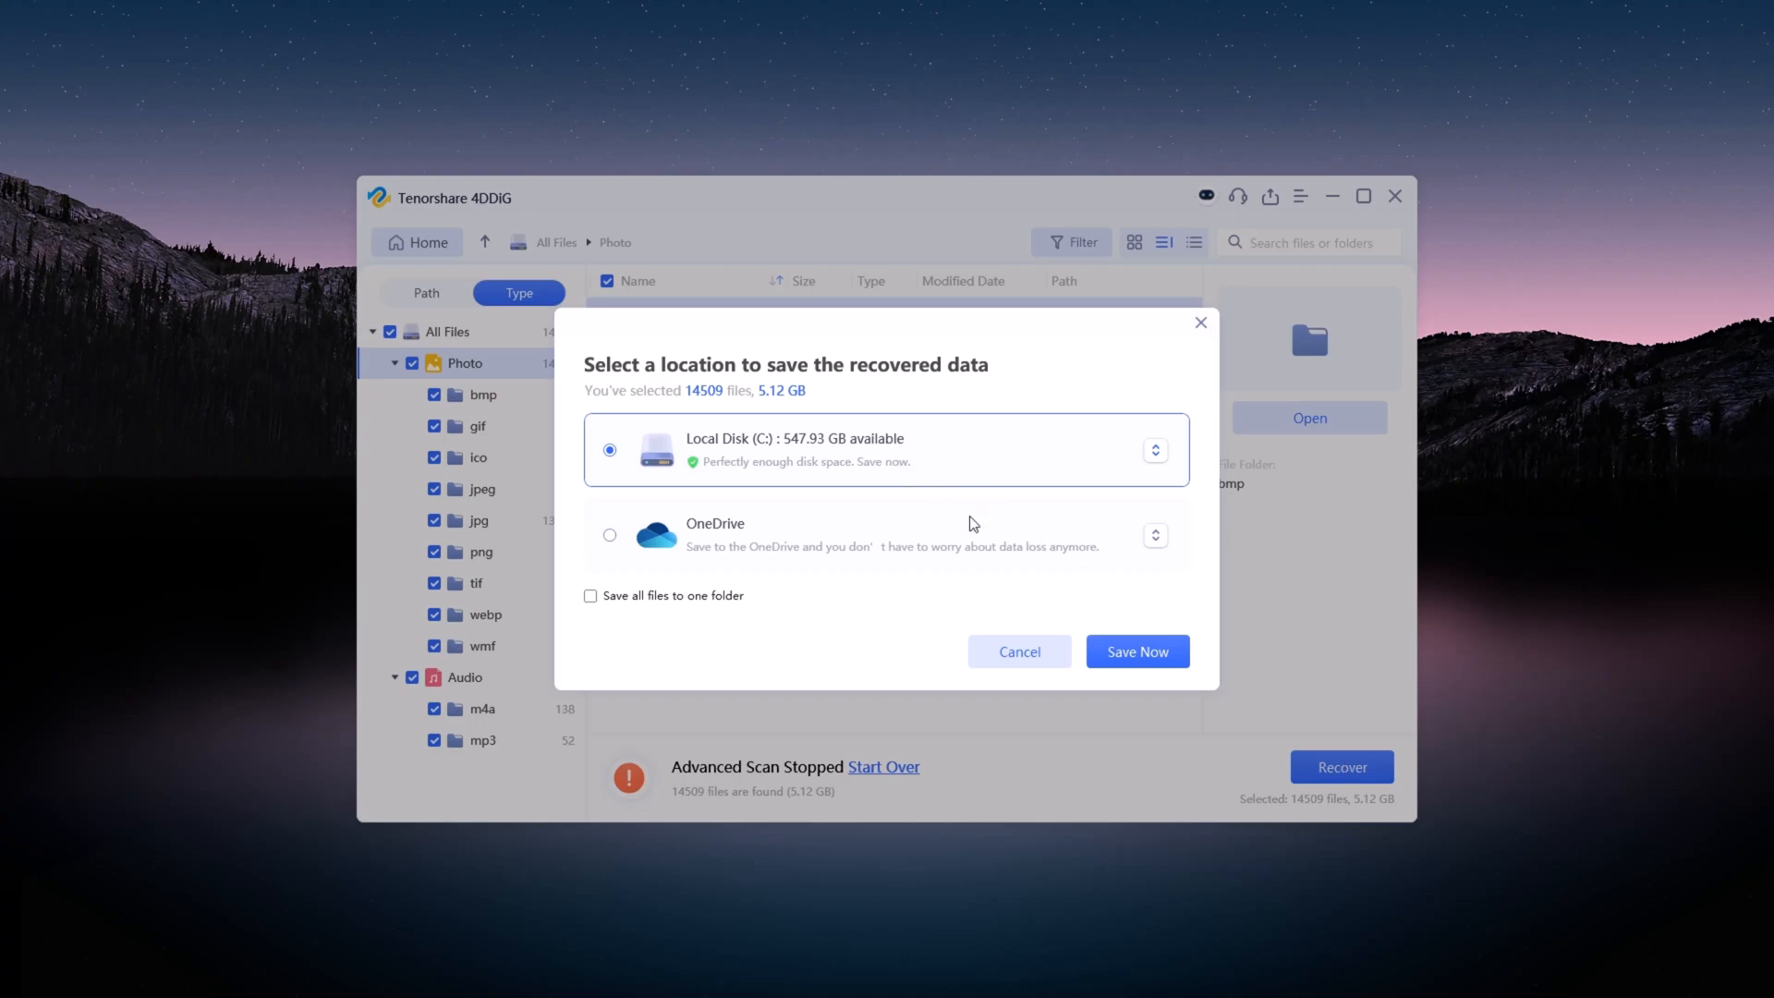
click(1155, 450)
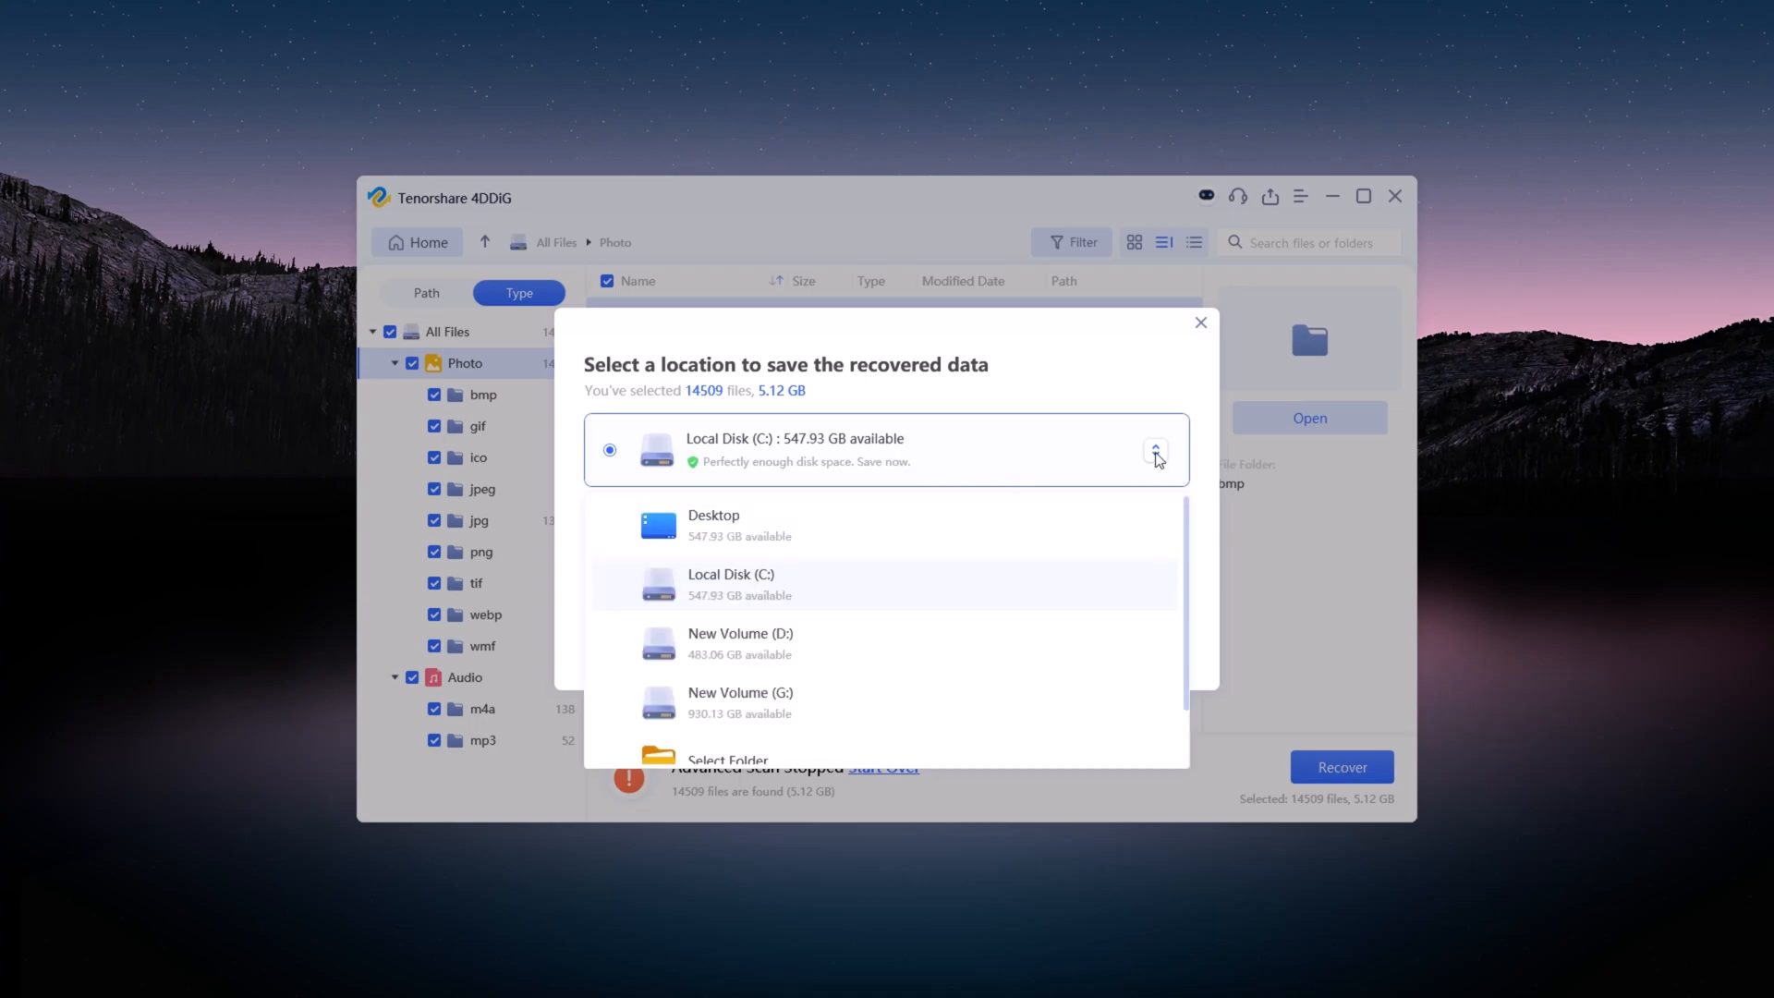
scroll(881, 628, down, 1)
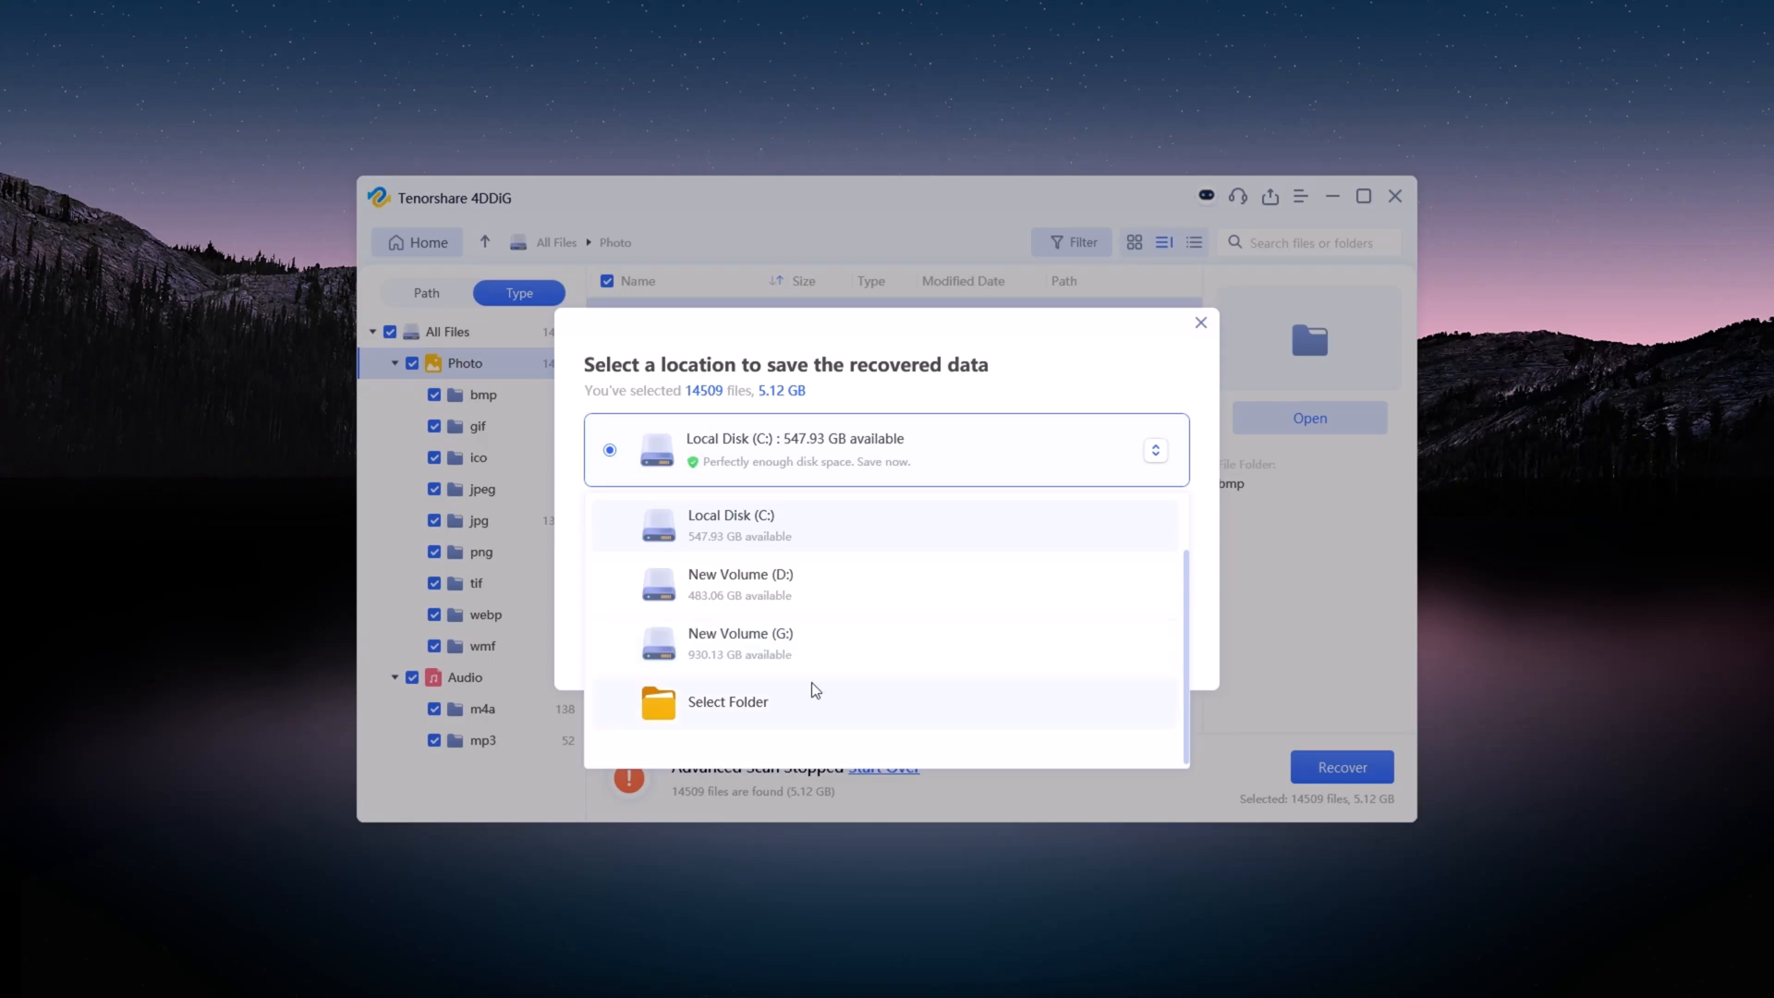
scroll(811, 681, up, 1)
click(857, 519)
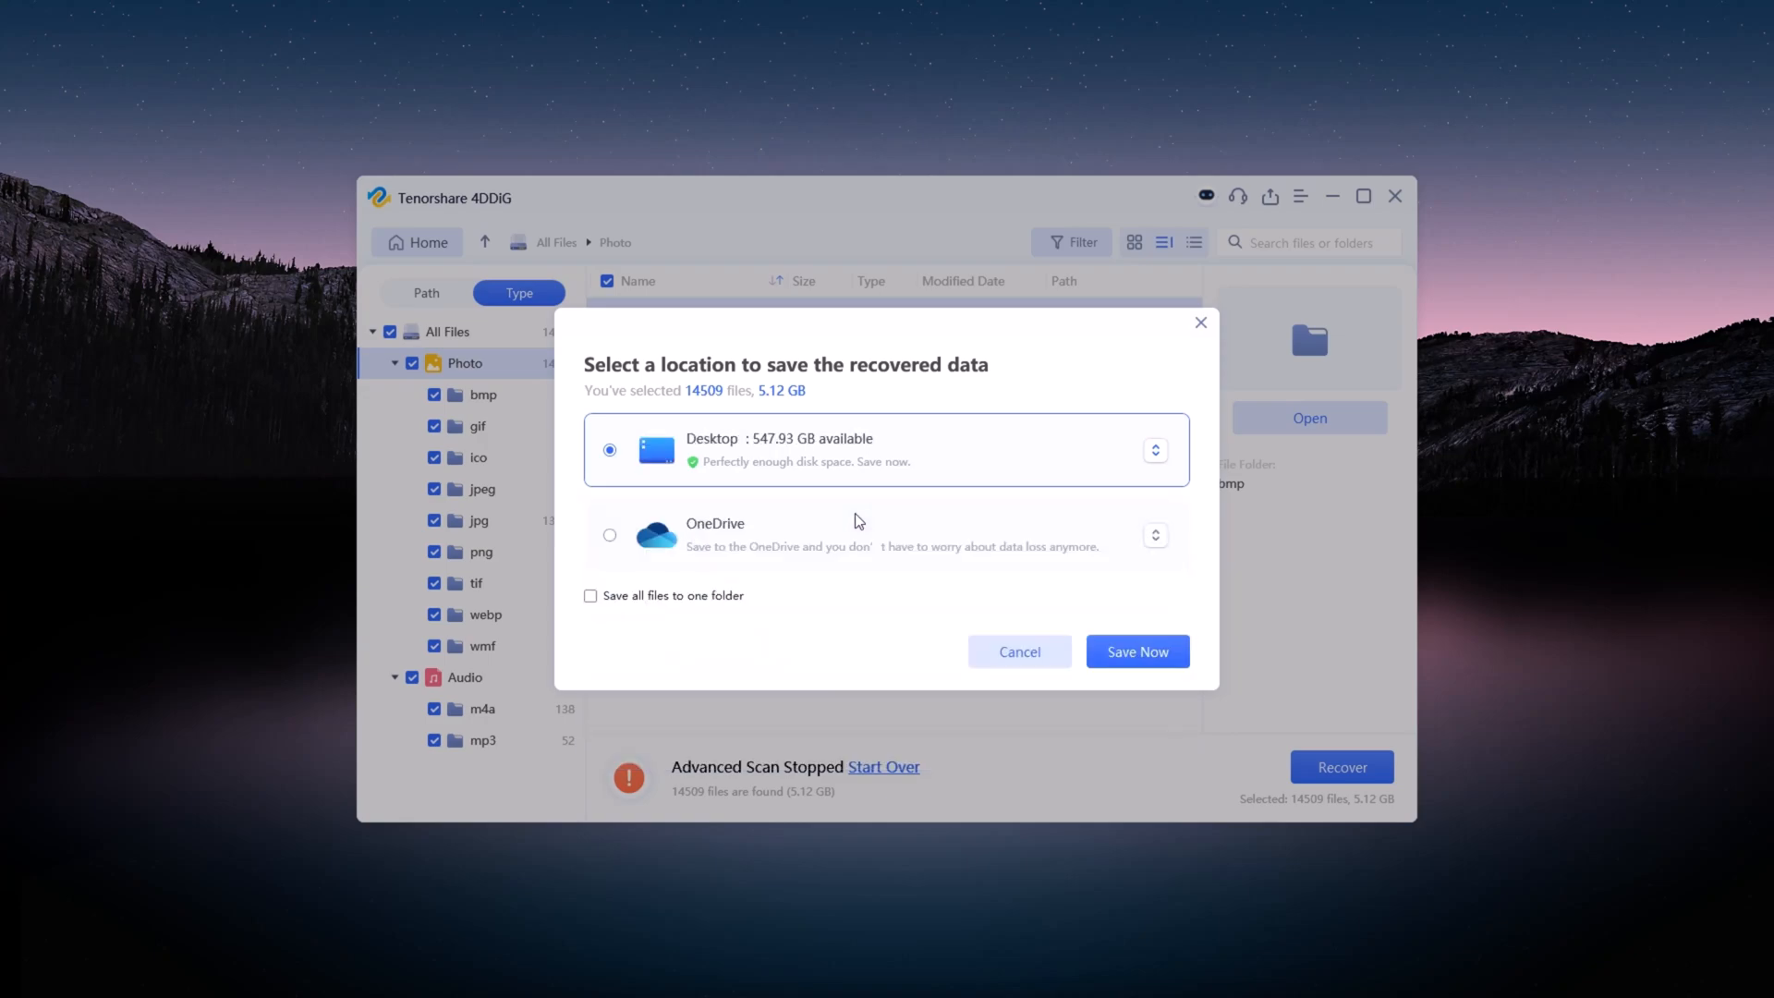
click(1136, 651)
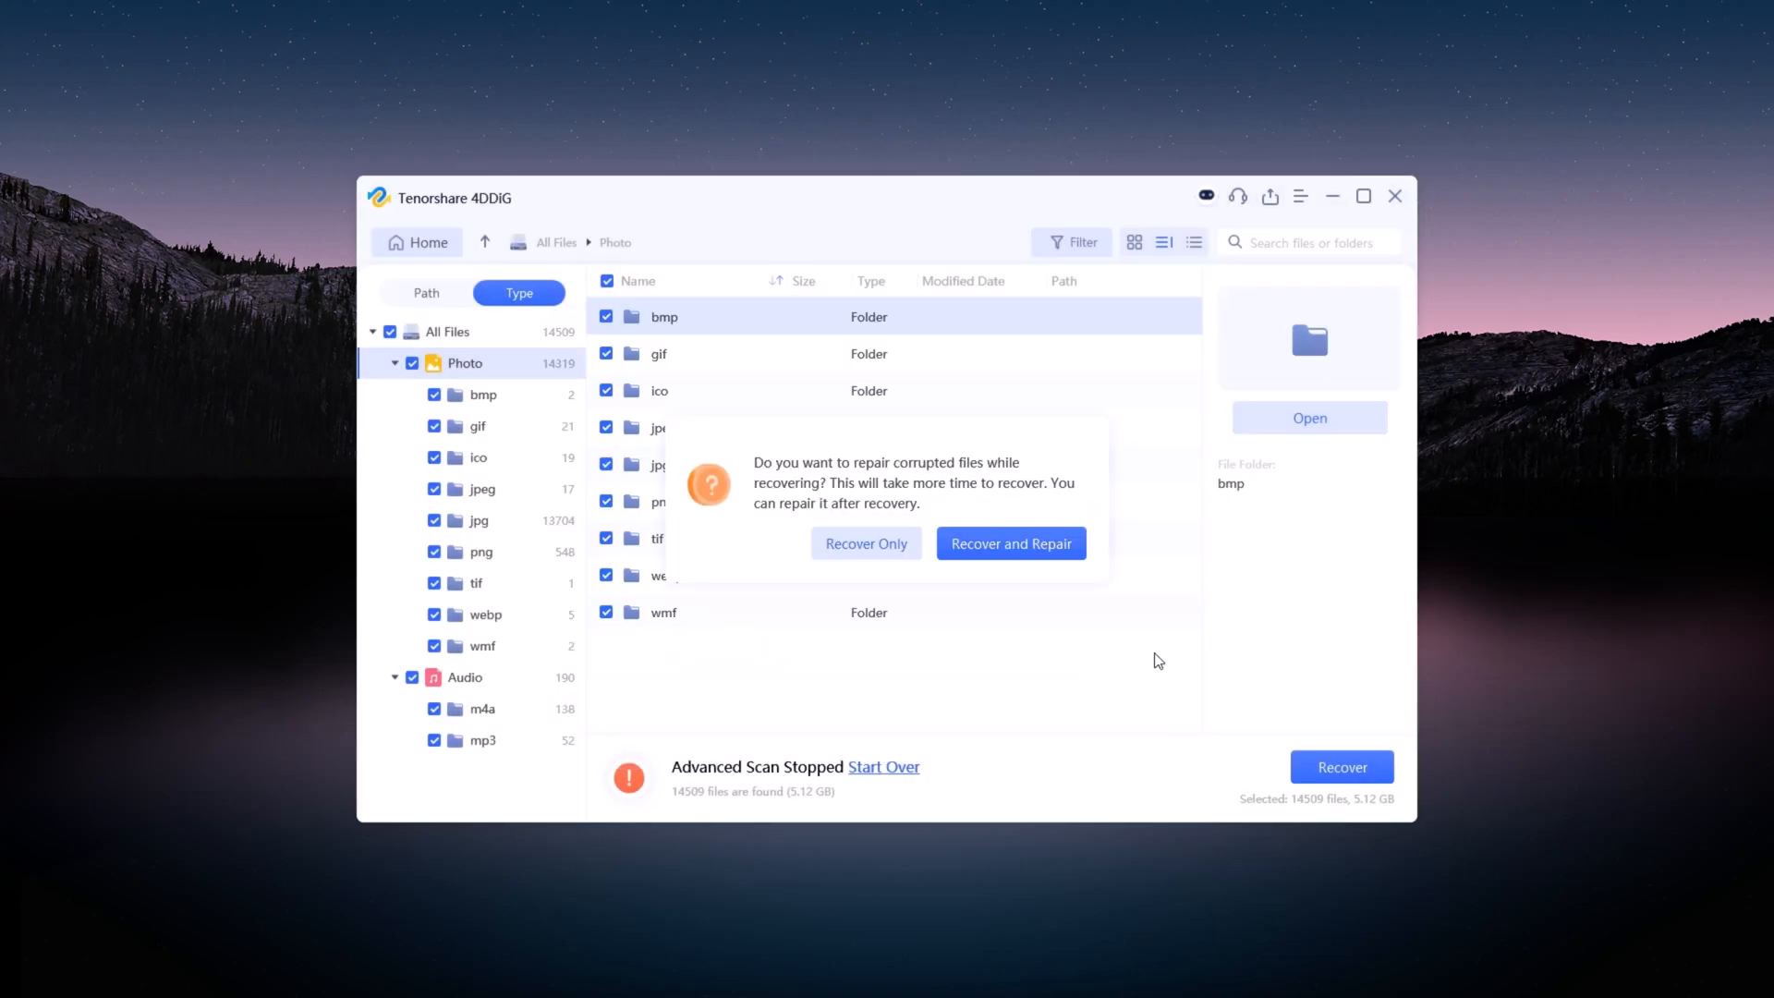
click(1017, 548)
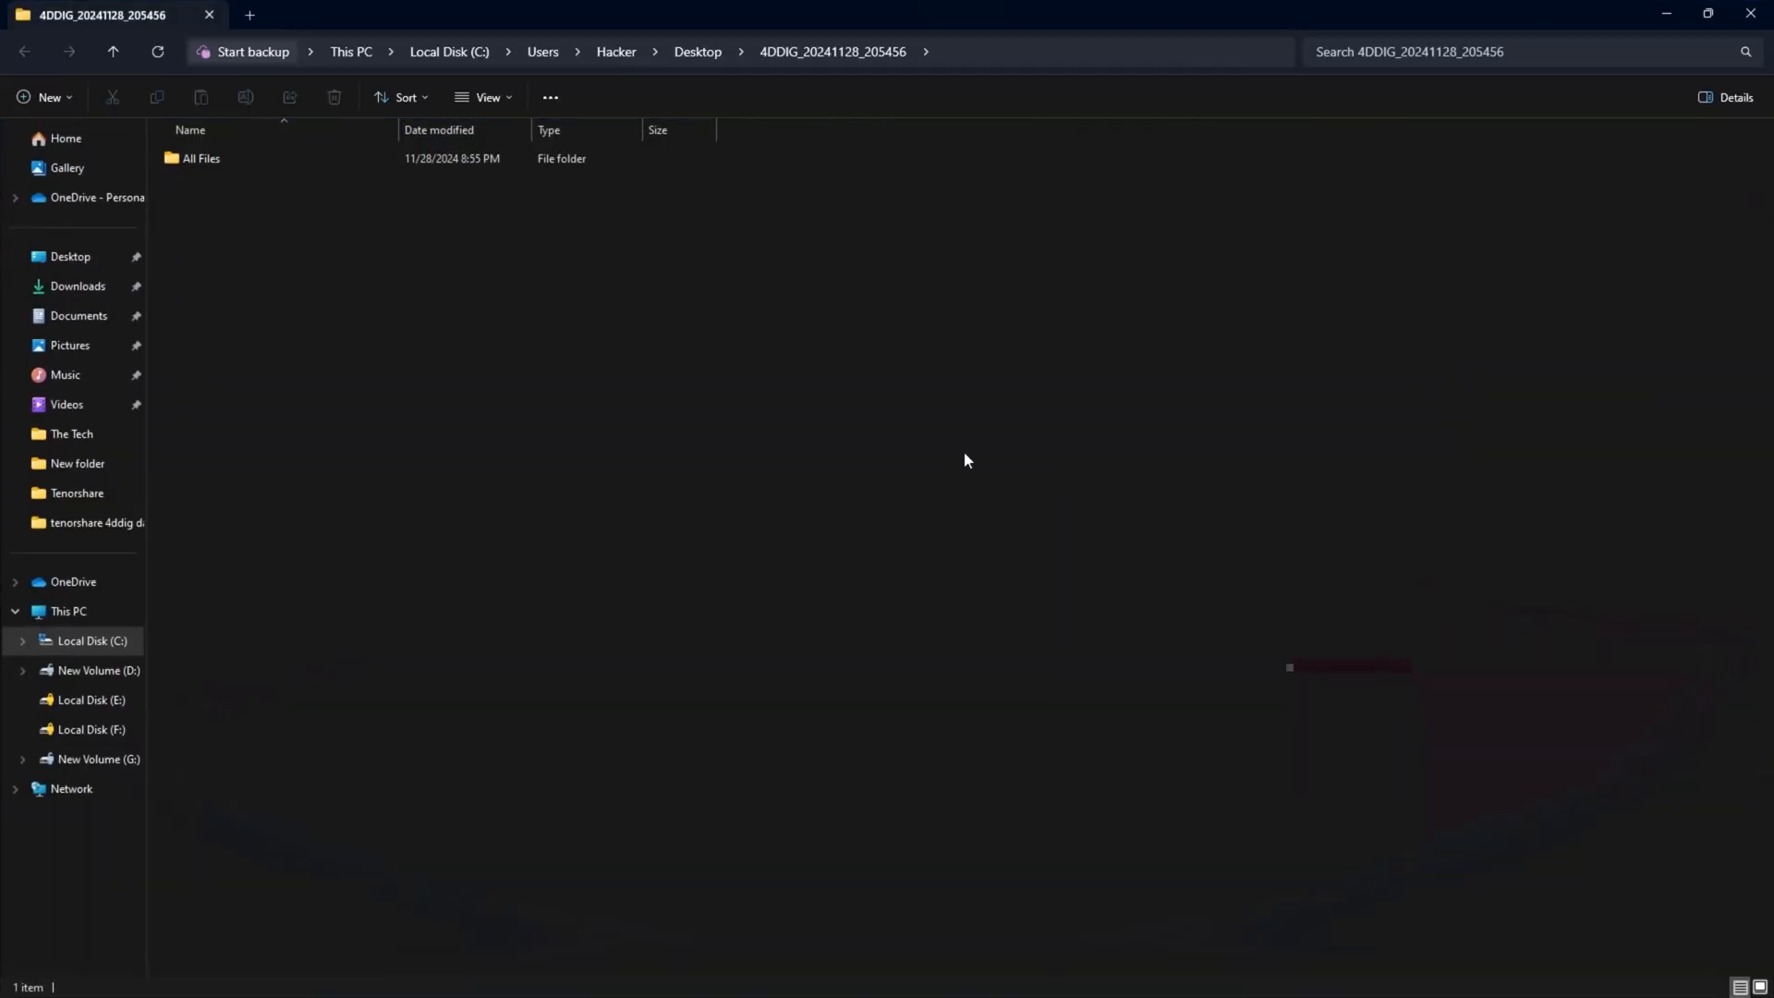
Step: Browse into All Files > Photo > bmp, then go back up to Photo
double_click(237, 157)
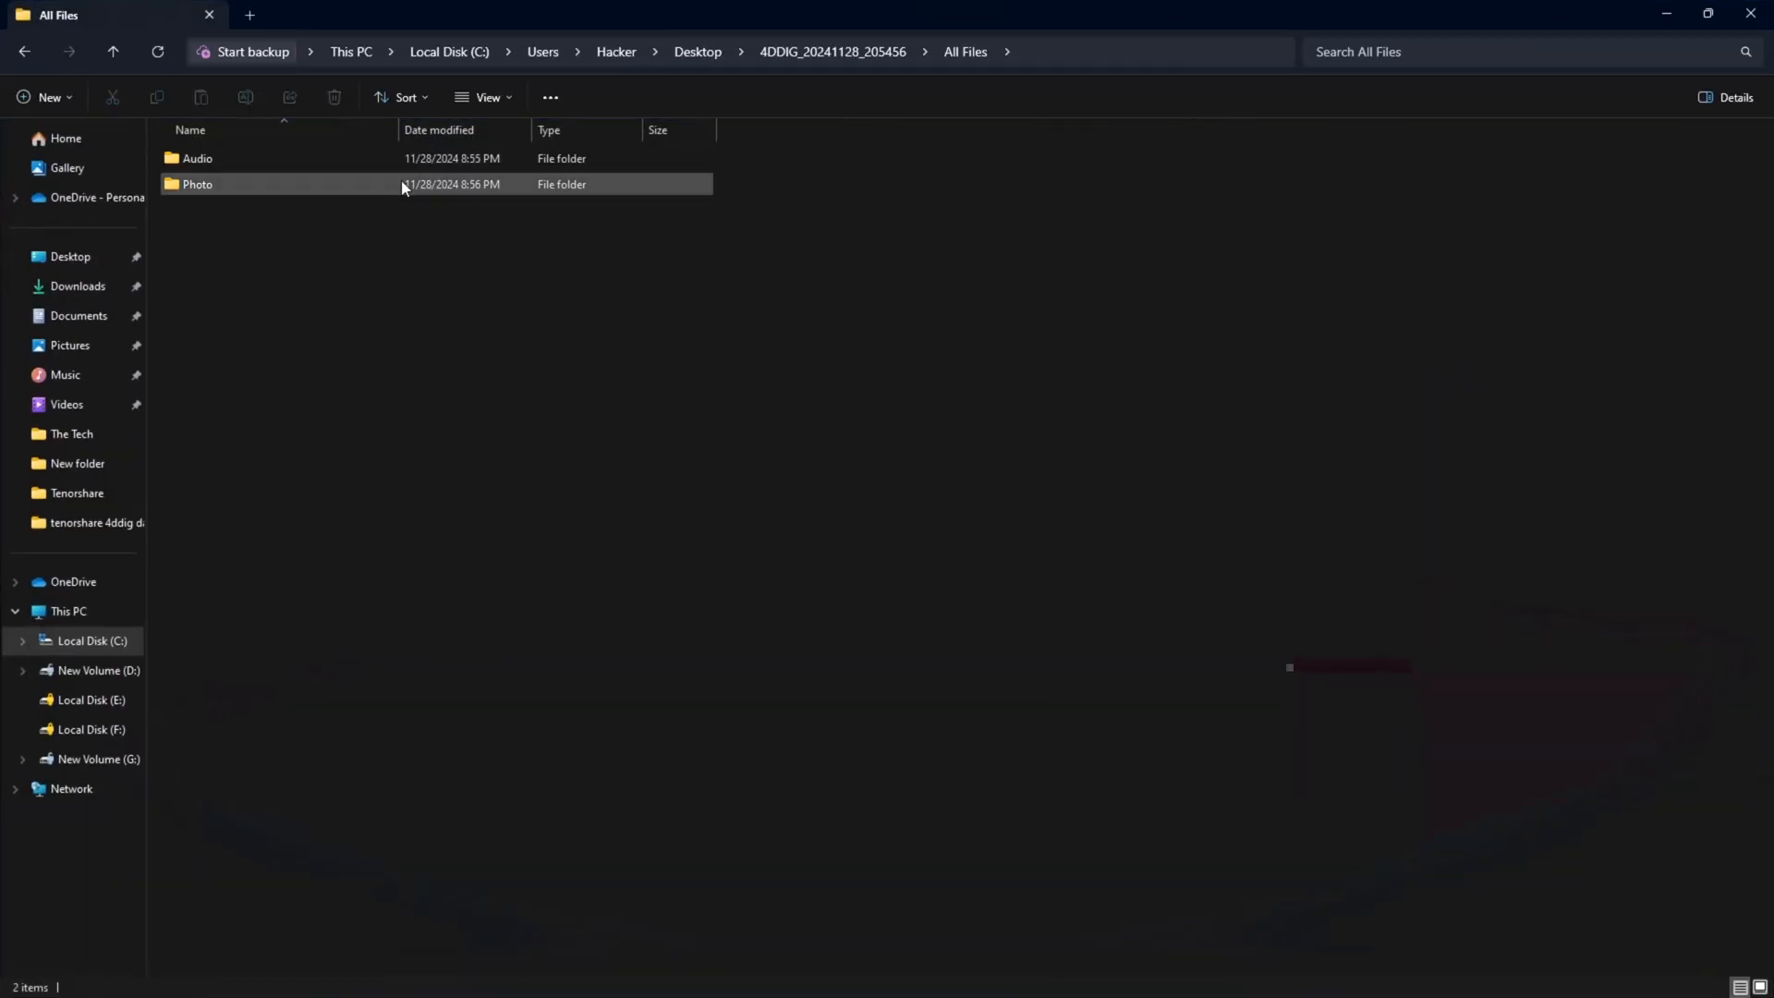
double_click(207, 185)
double_click(238, 157)
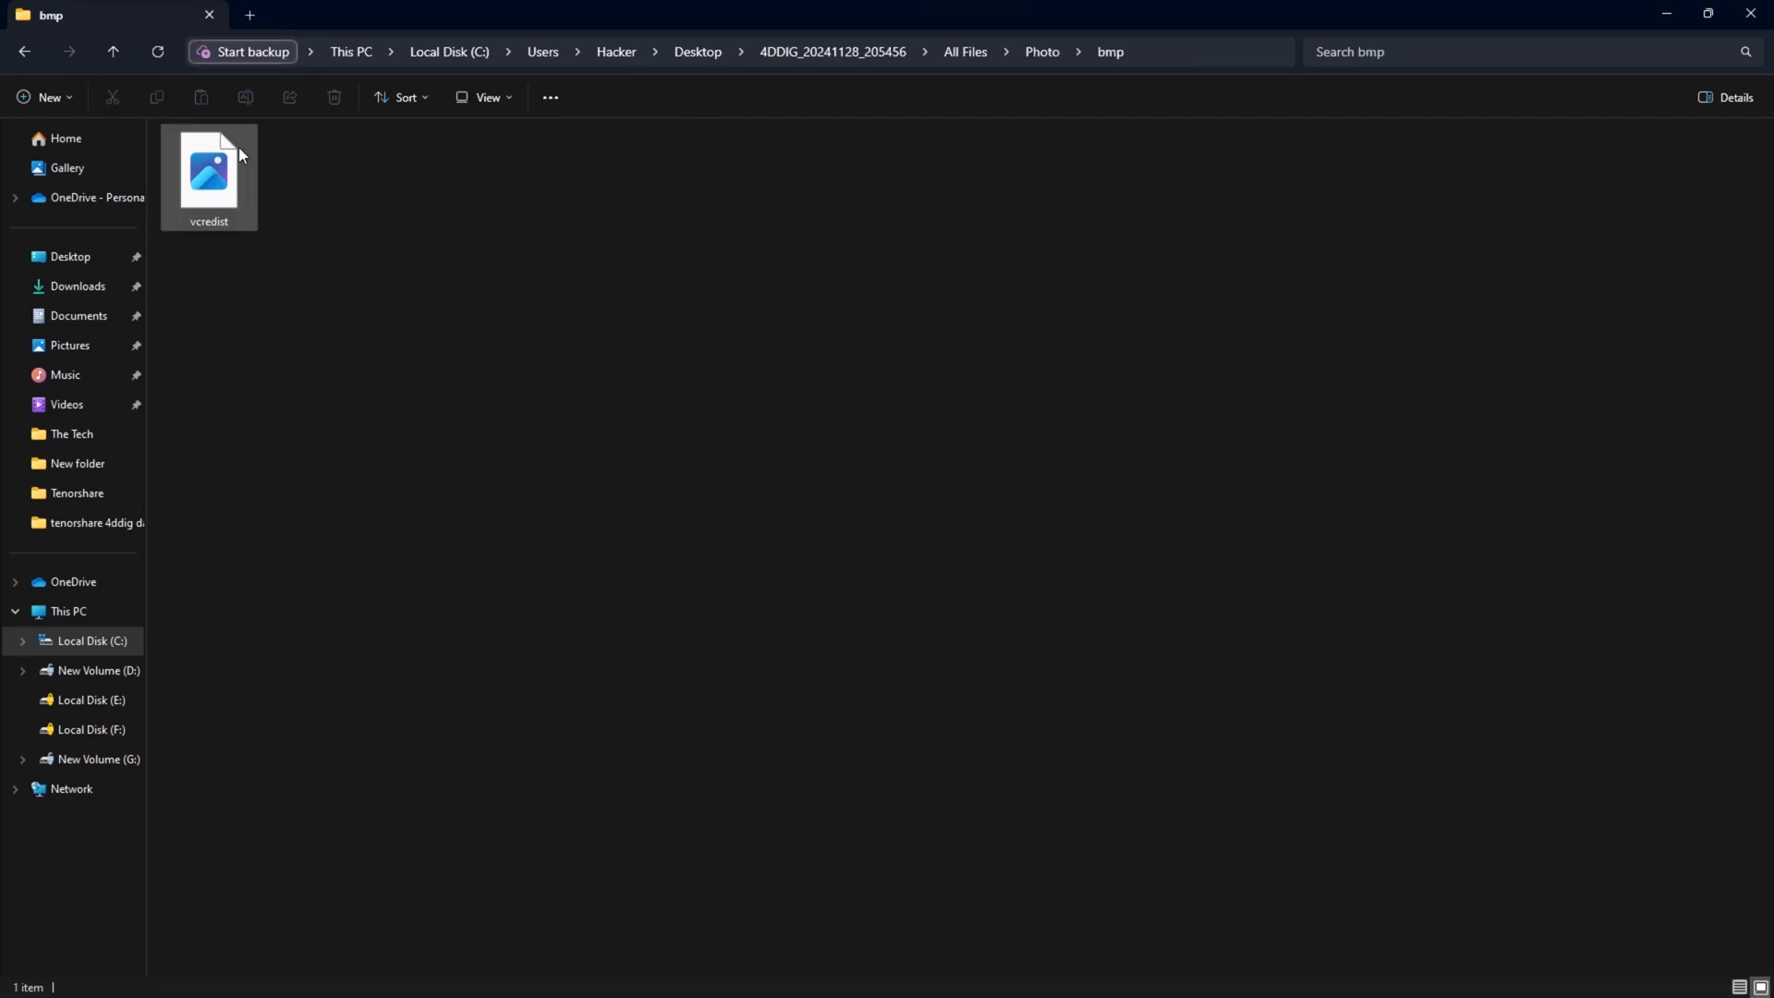
click(113, 51)
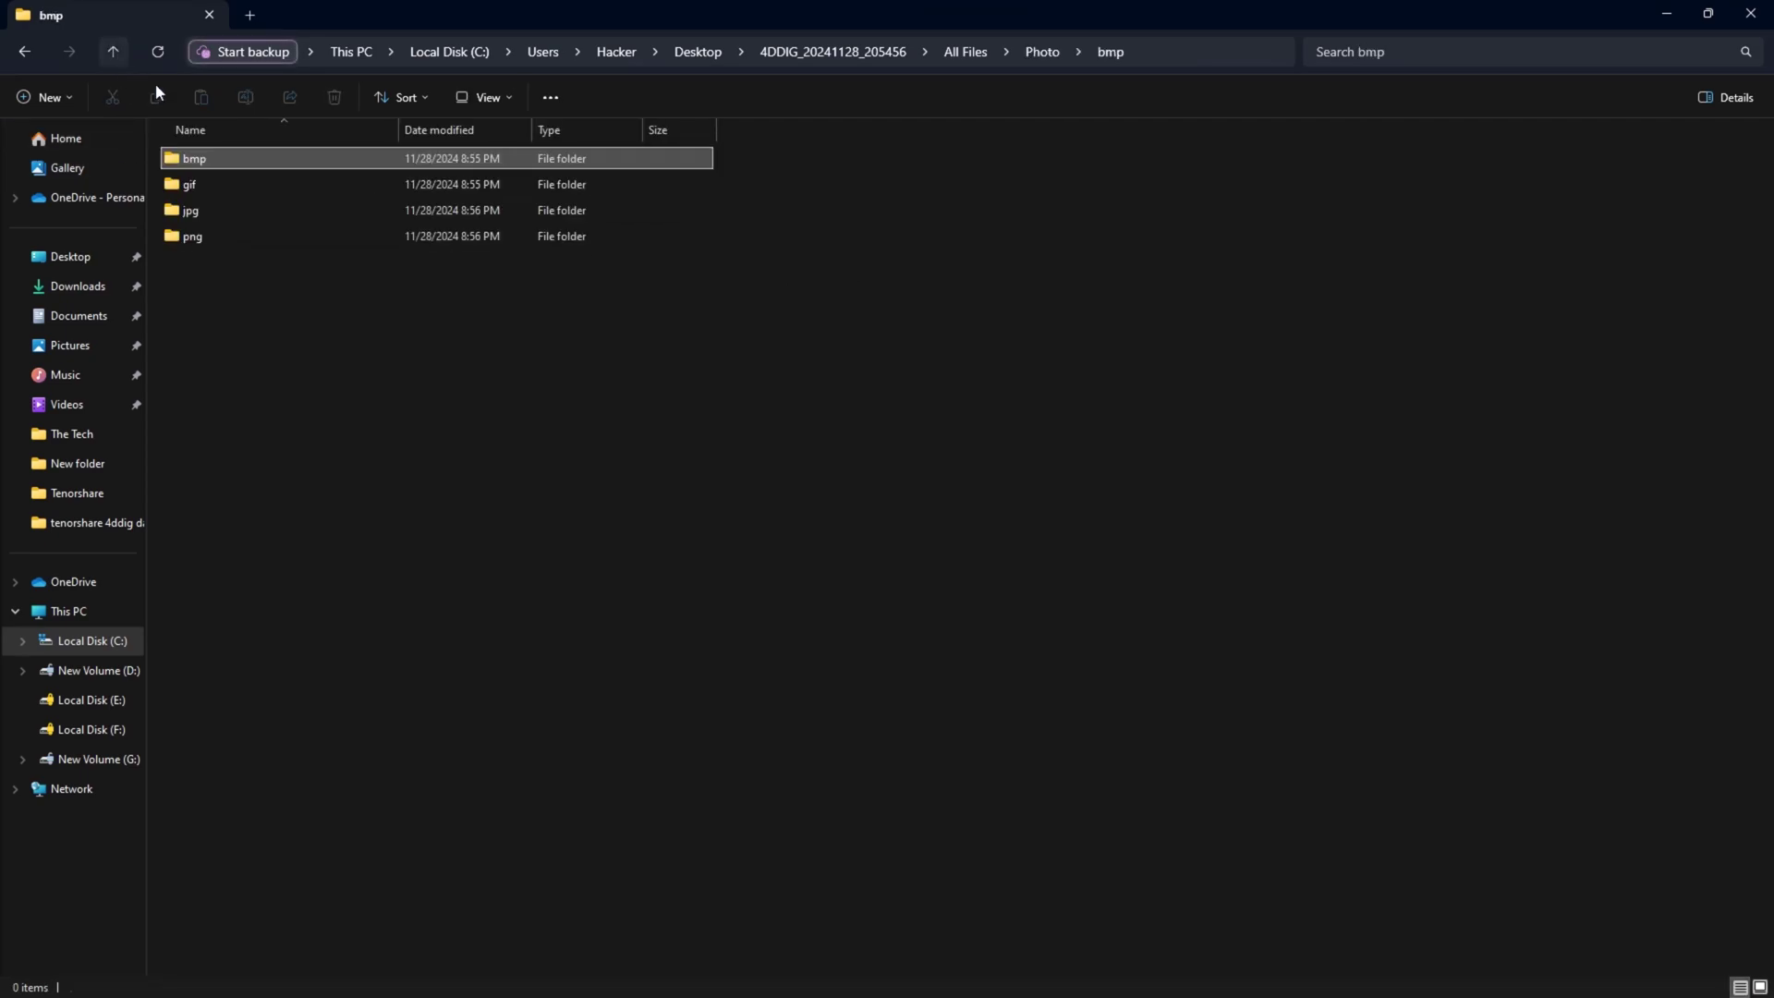
Step: Browse the gif folder, go back up and open the next Photo subfolder
click(207, 184)
double_click(205, 183)
click(112, 52)
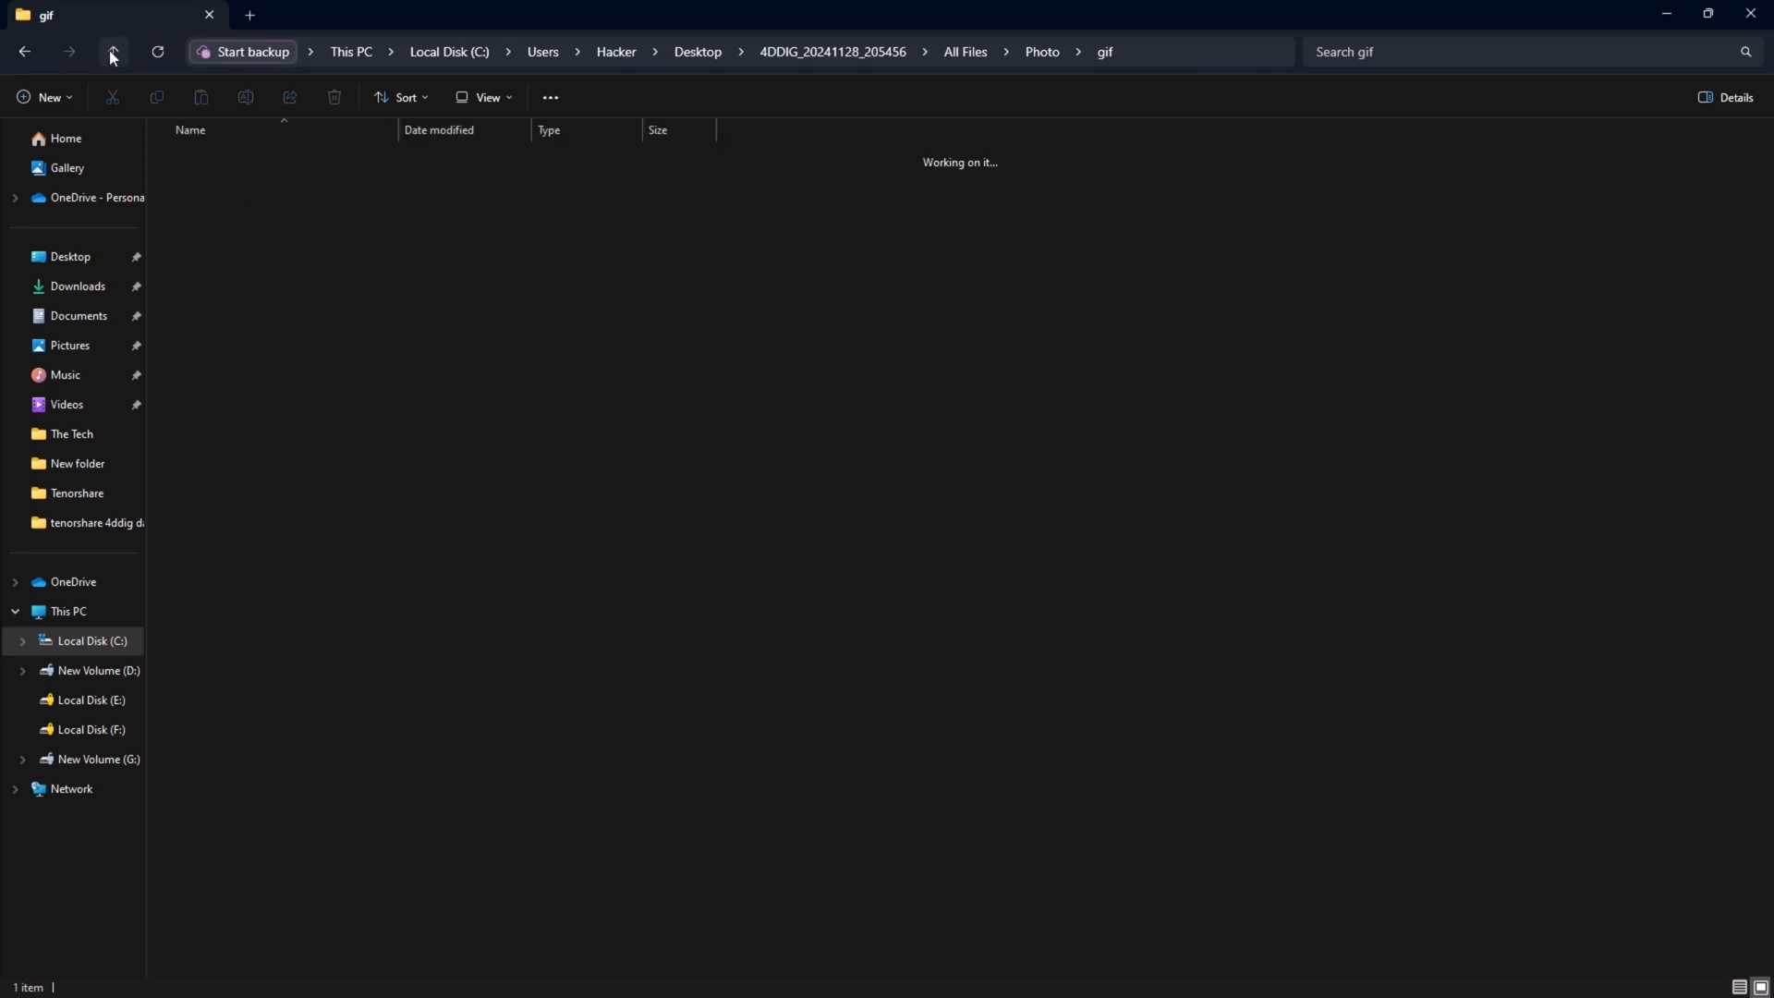
double_click(217, 234)
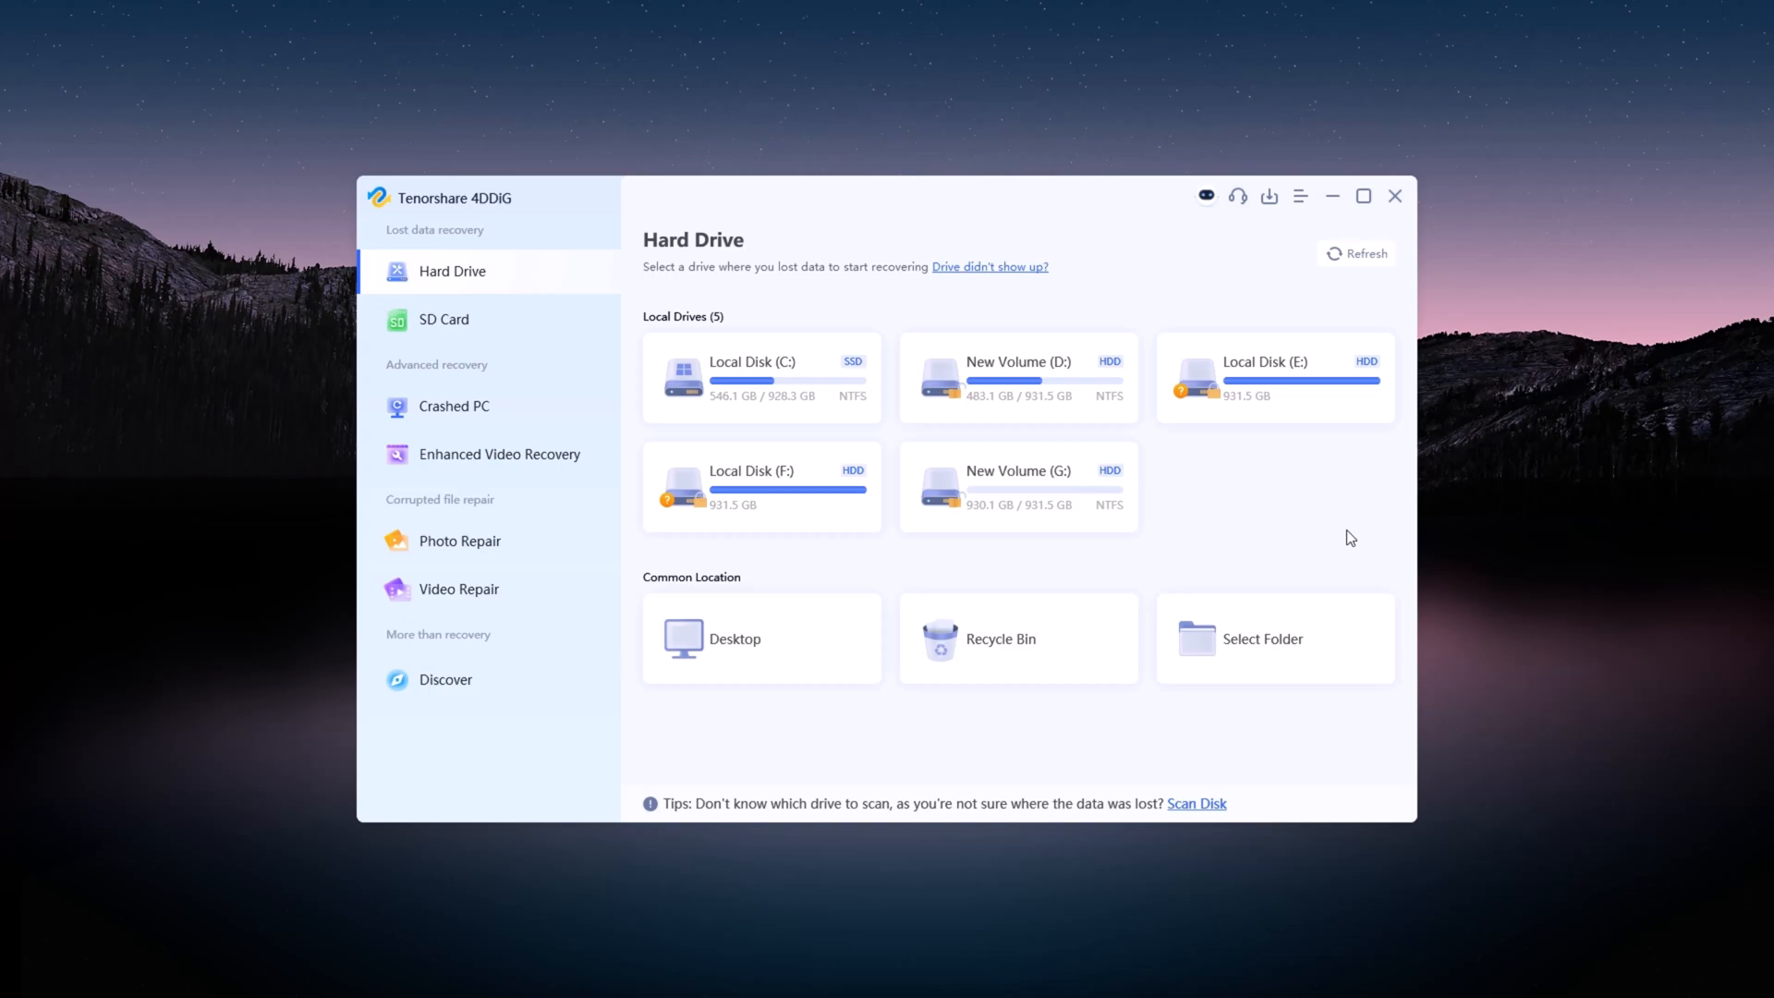
Step: Visit the SD Card, Crashed PC and Discover pages
click(473, 327)
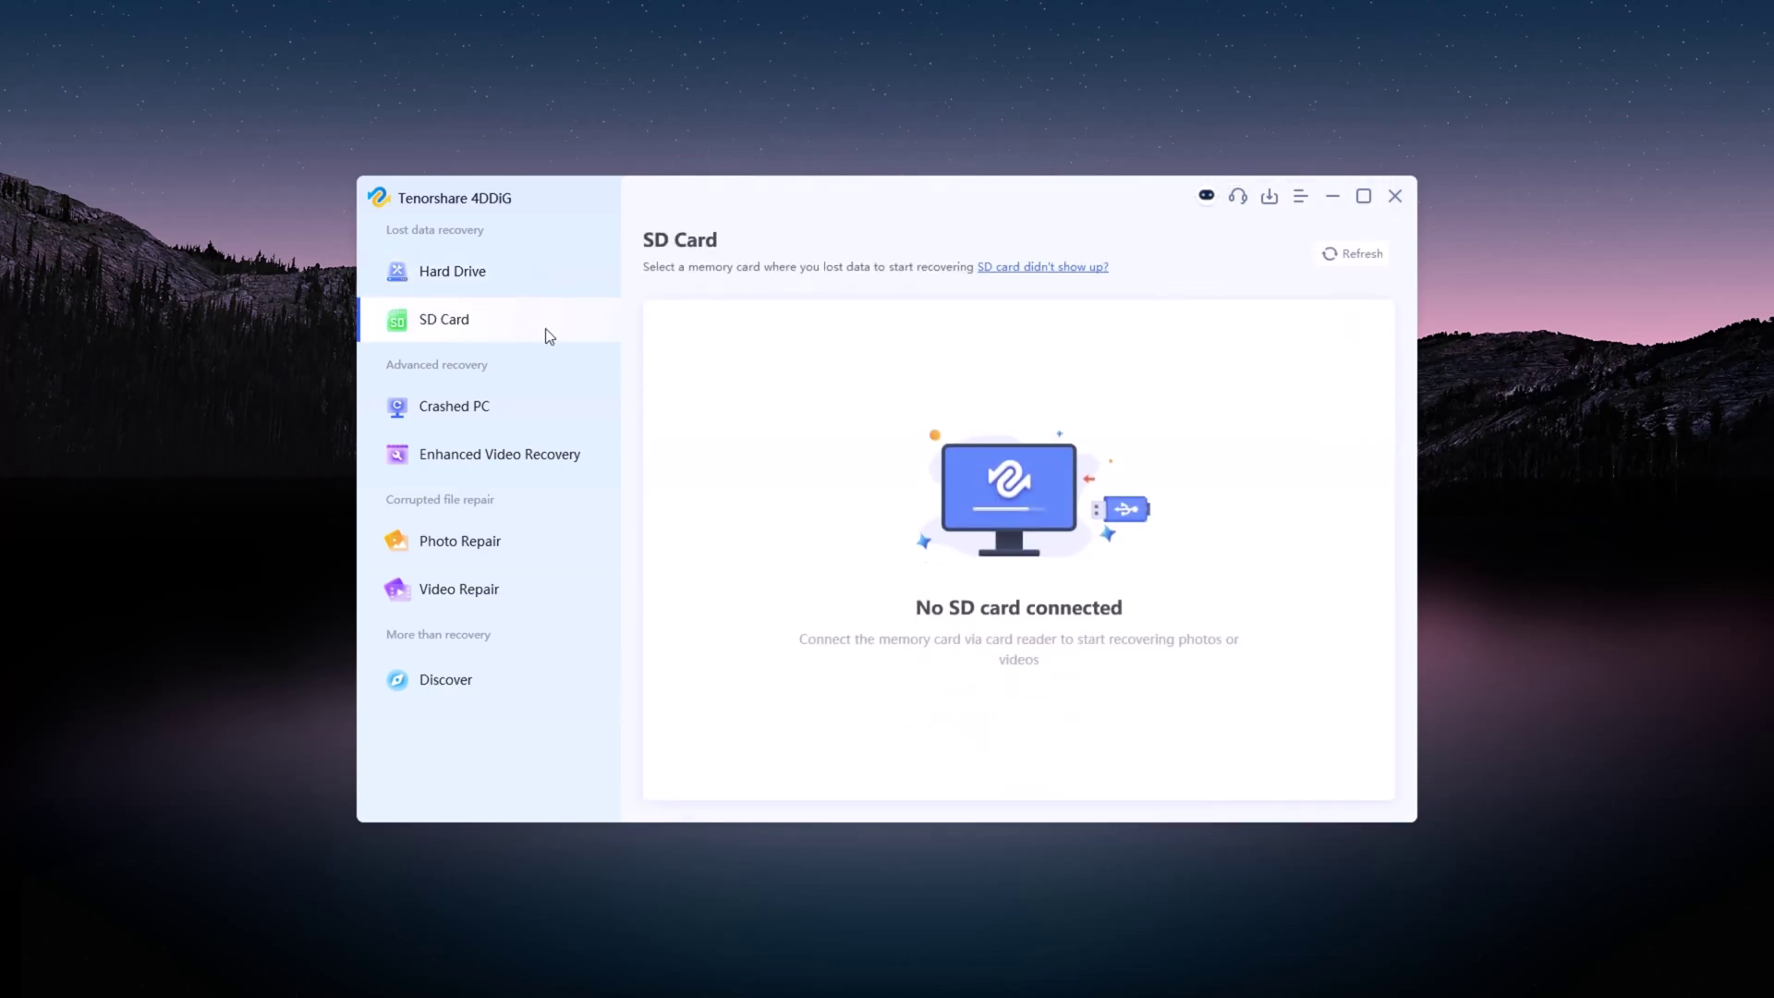
click(528, 404)
click(473, 679)
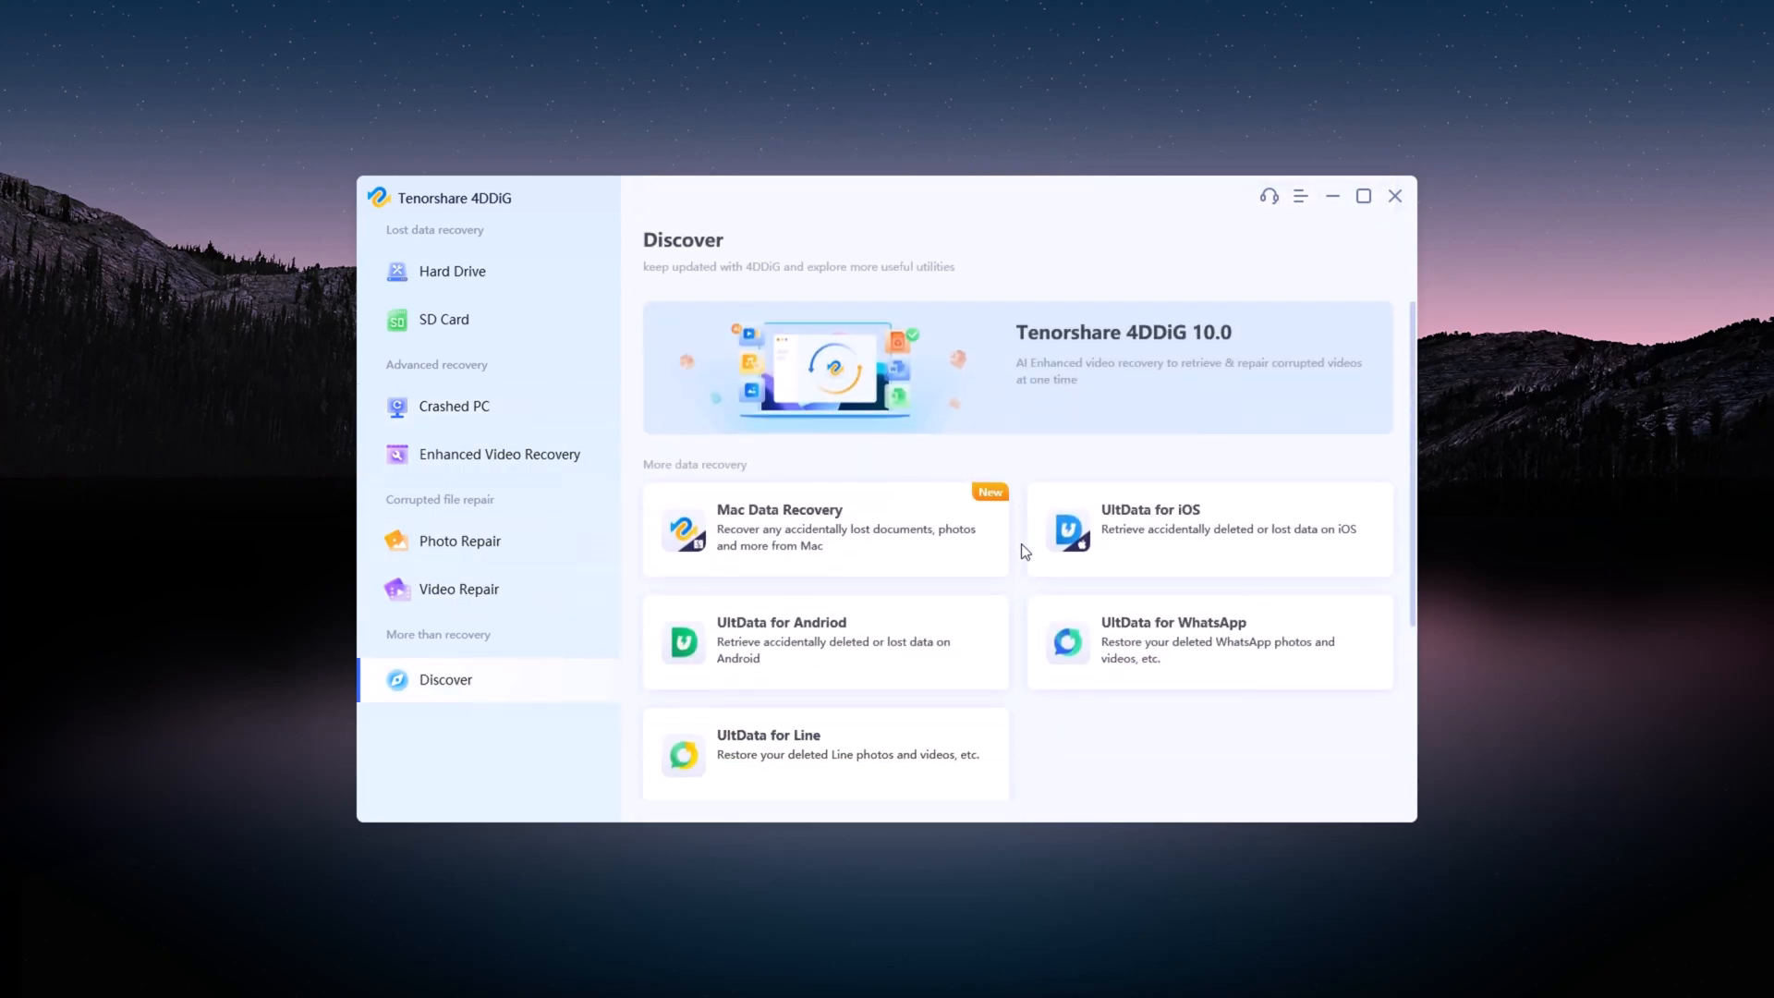
scroll(1026, 573, down, 5)
scroll(1026, 572, up, 5)
Step: Visit Photo Repair and Video Repair, ending on Enhanced Video Recovery
click(459, 541)
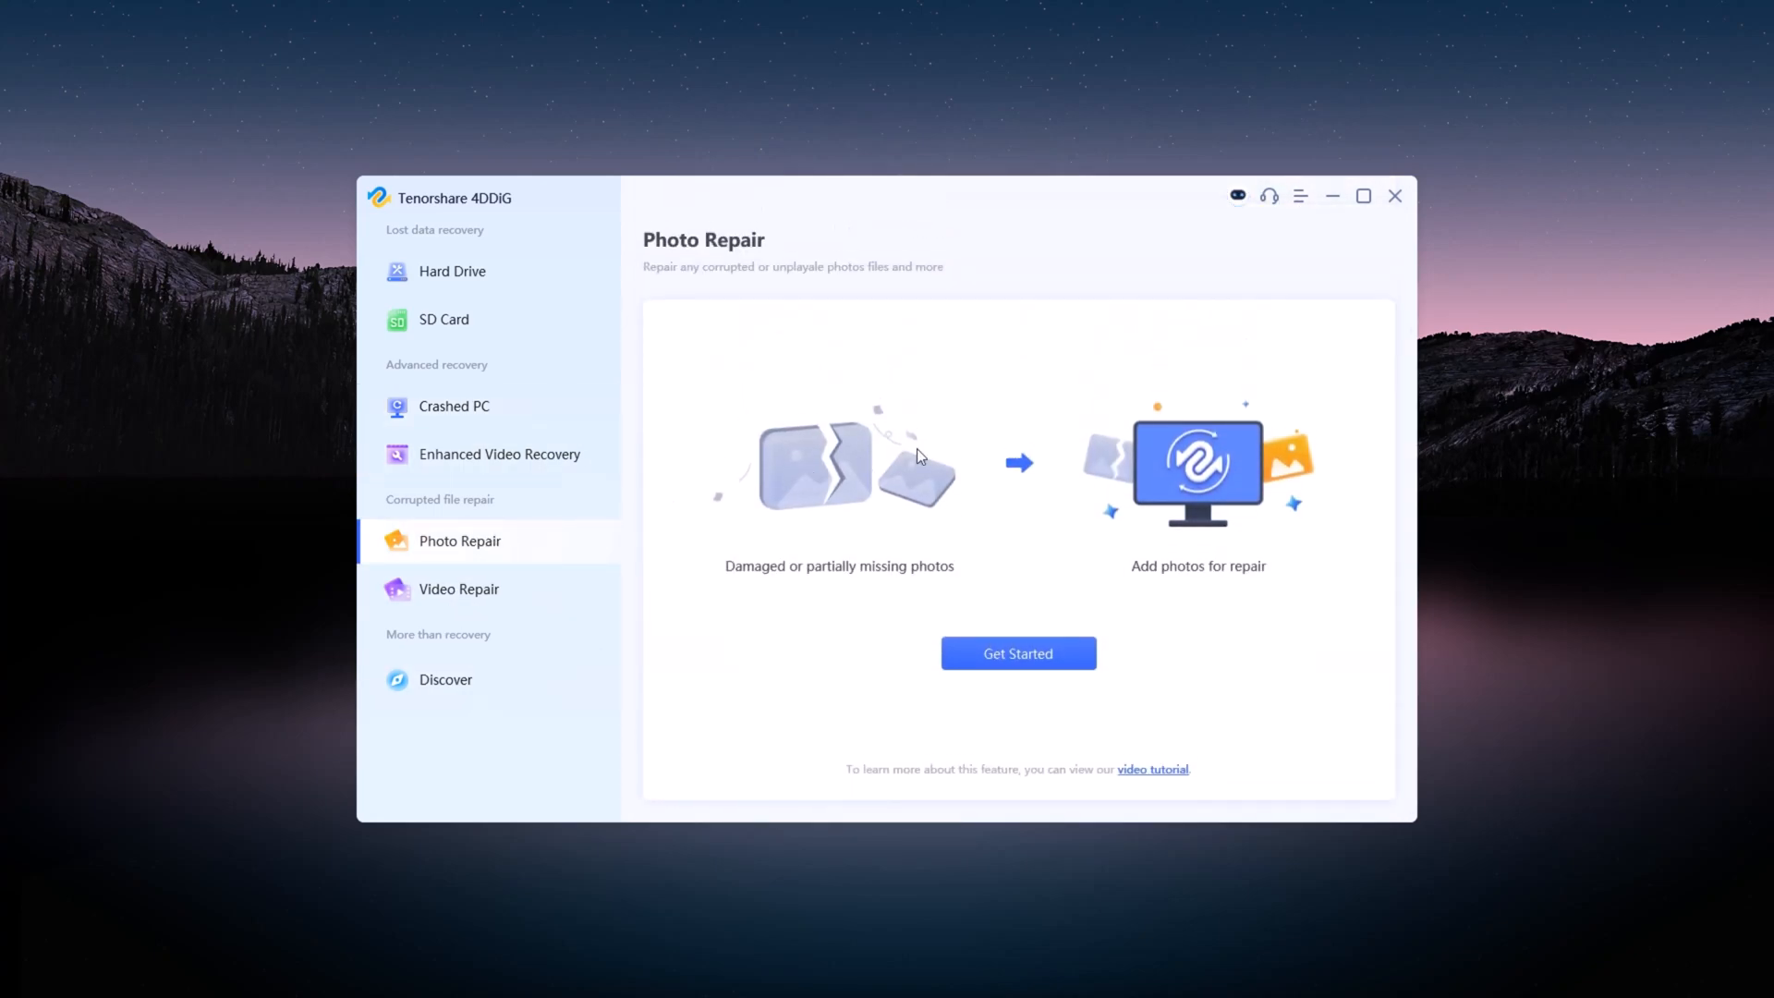
click(510, 593)
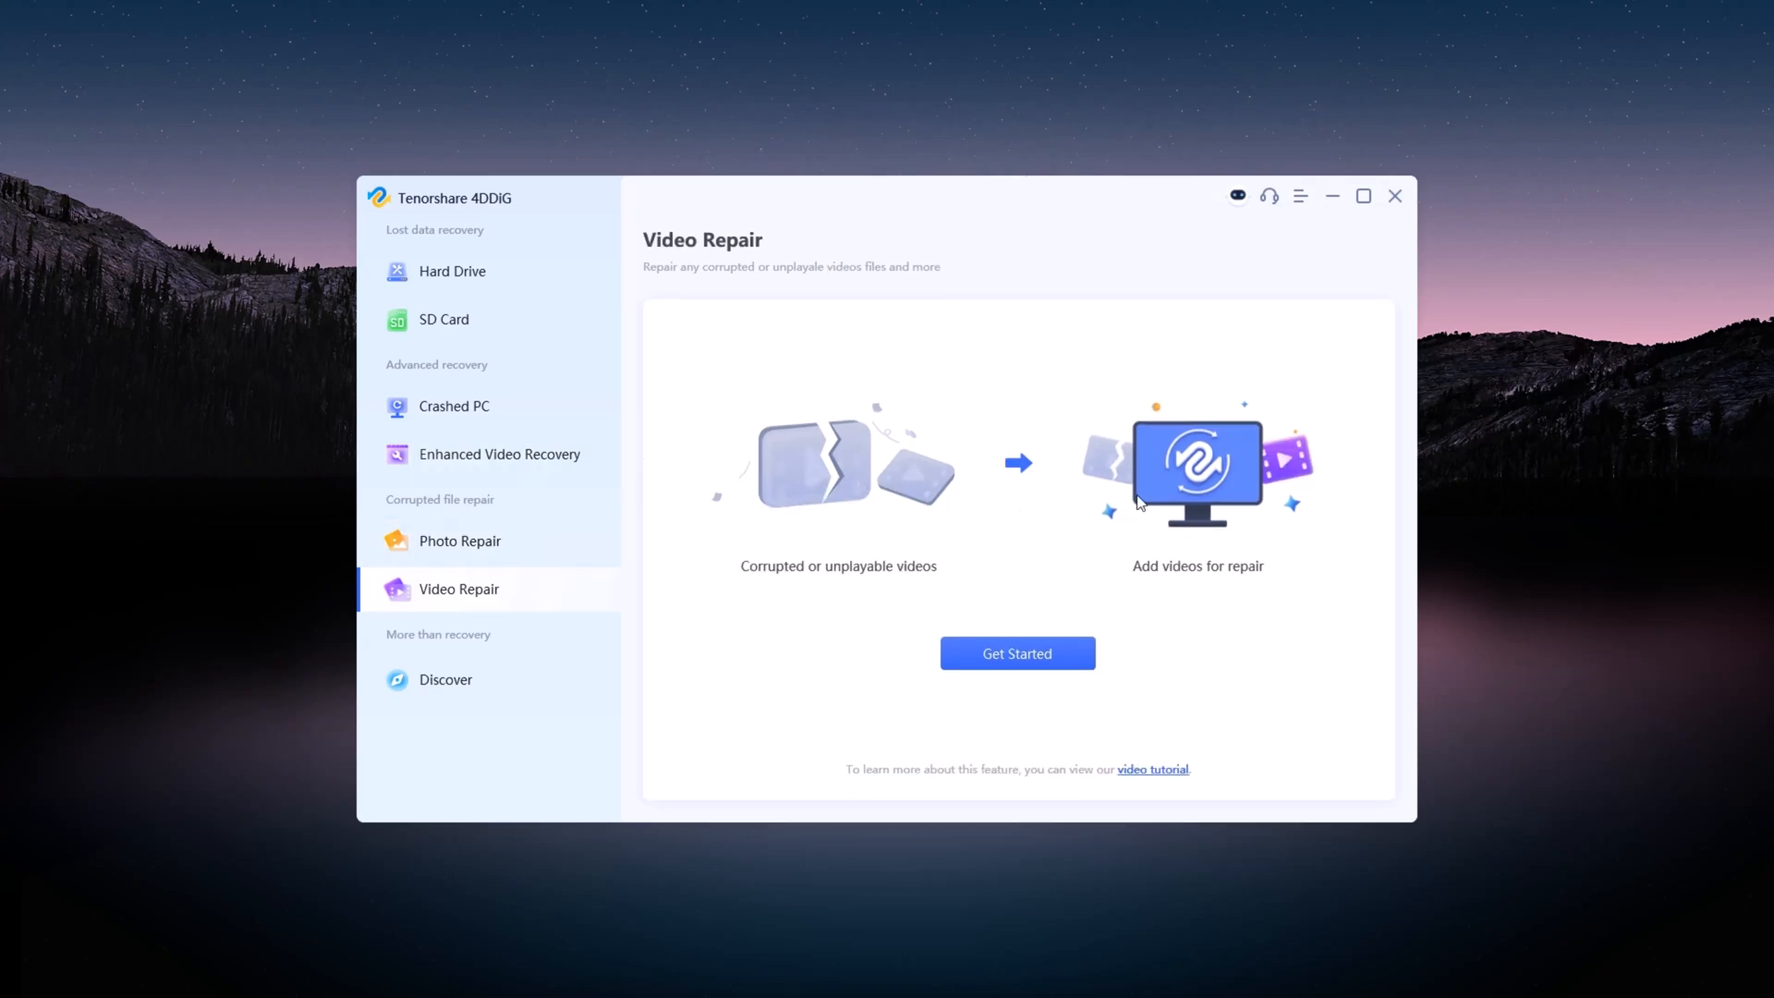
click(528, 452)
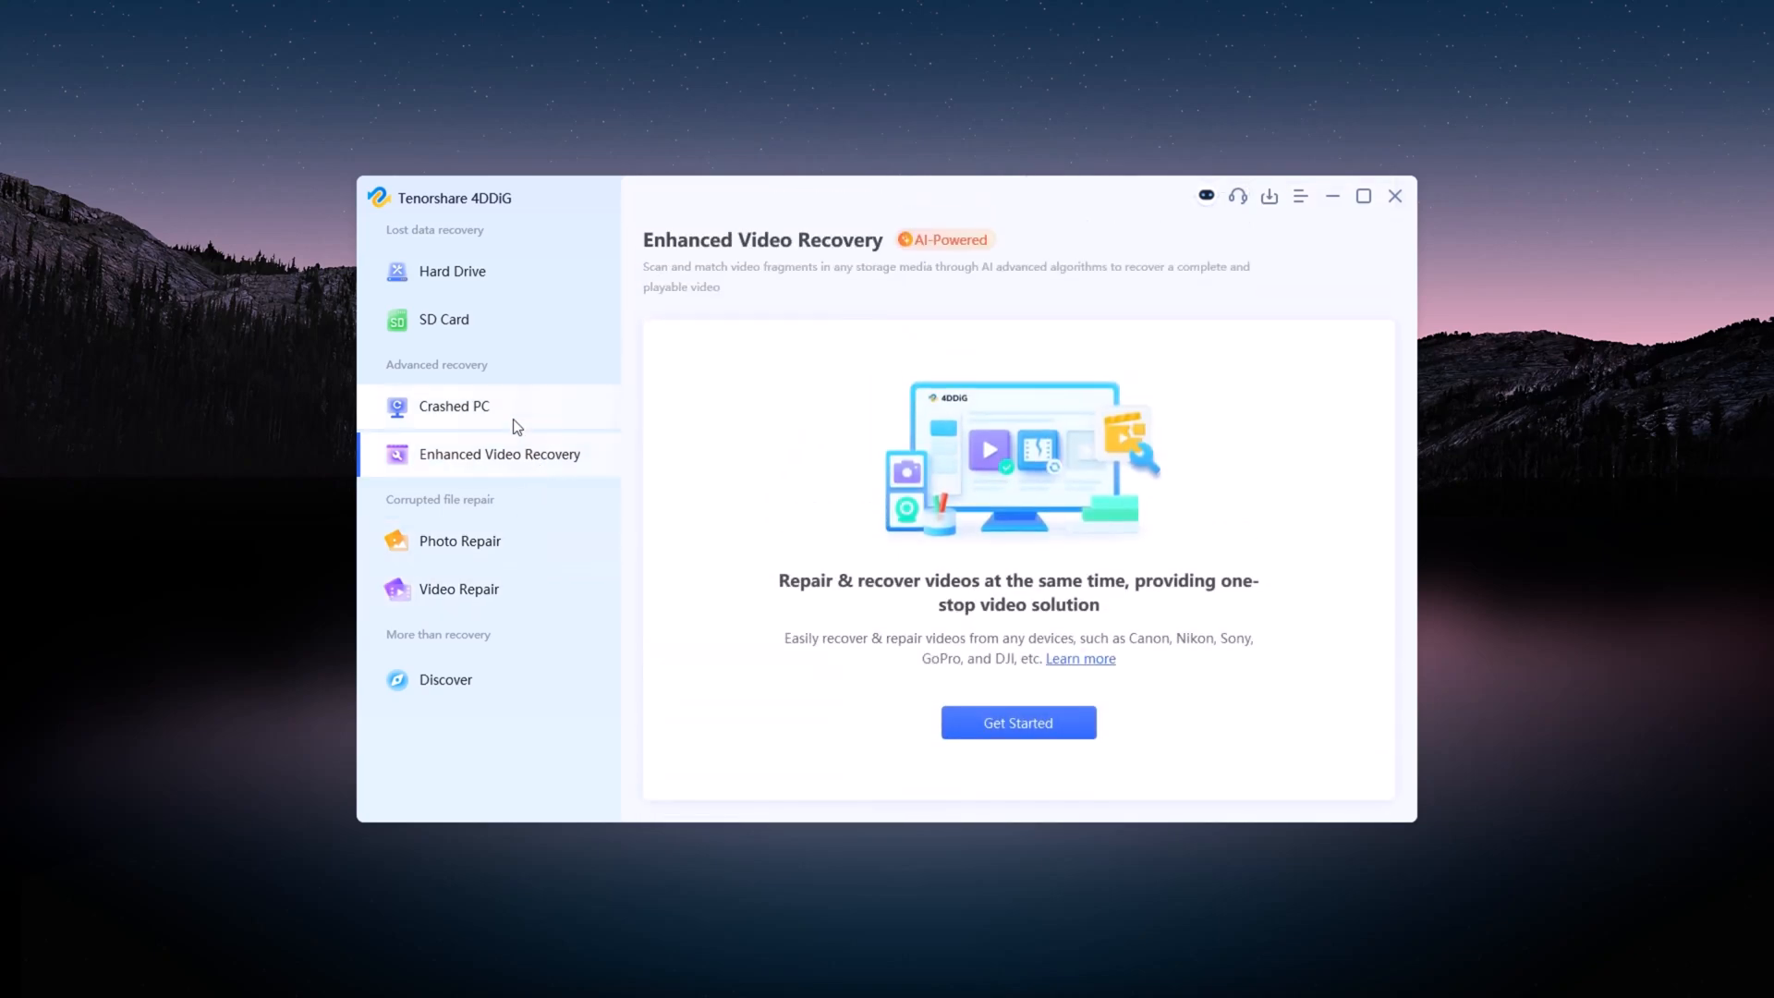